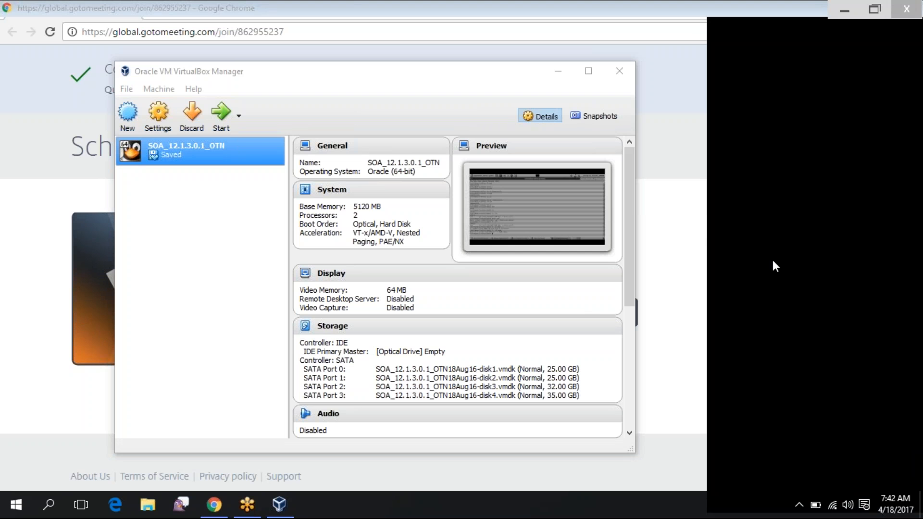
# Hand the meeting presenter role to another attendee and bring the WLS virtual machine to the front
pyautogui.click(774, 271)
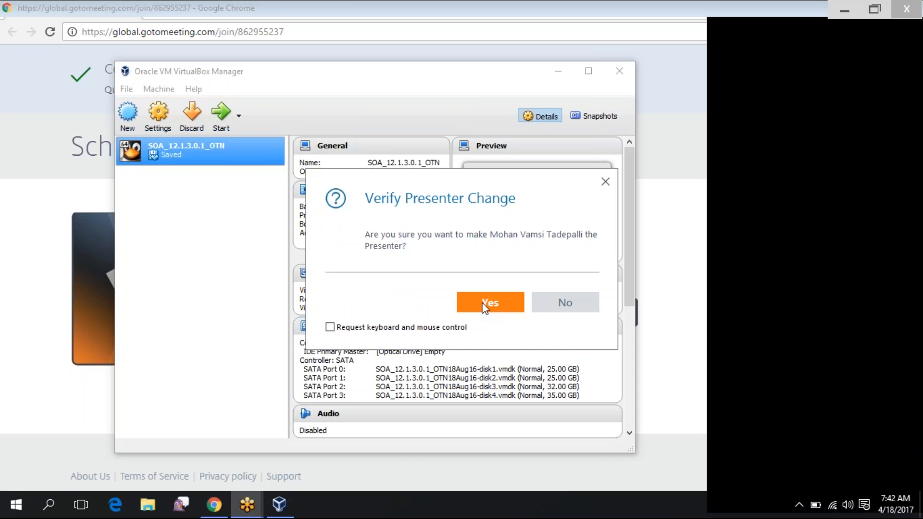
pyautogui.click(485, 308)
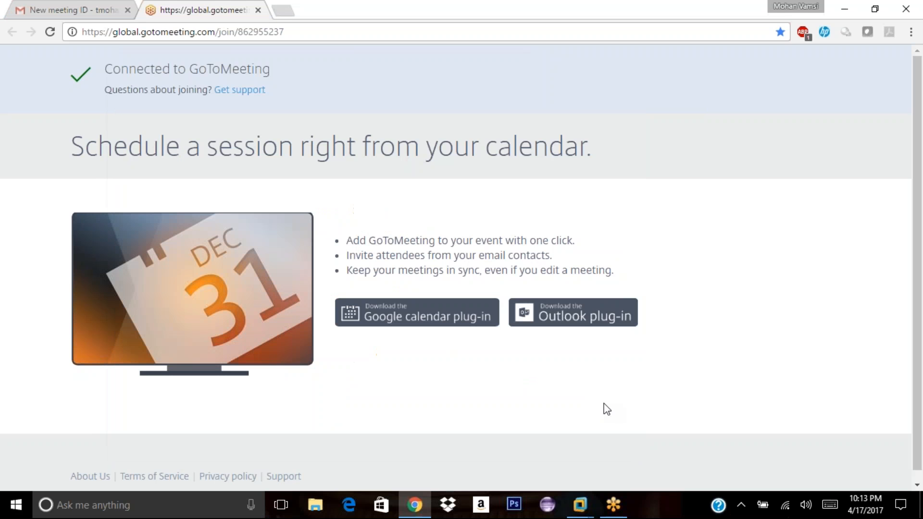
pyautogui.moveTo(580, 504)
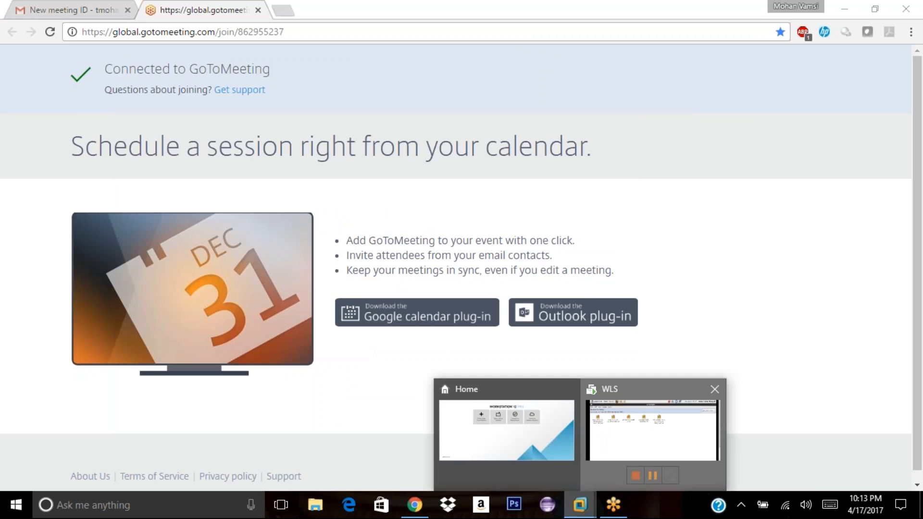
pyautogui.click(652, 431)
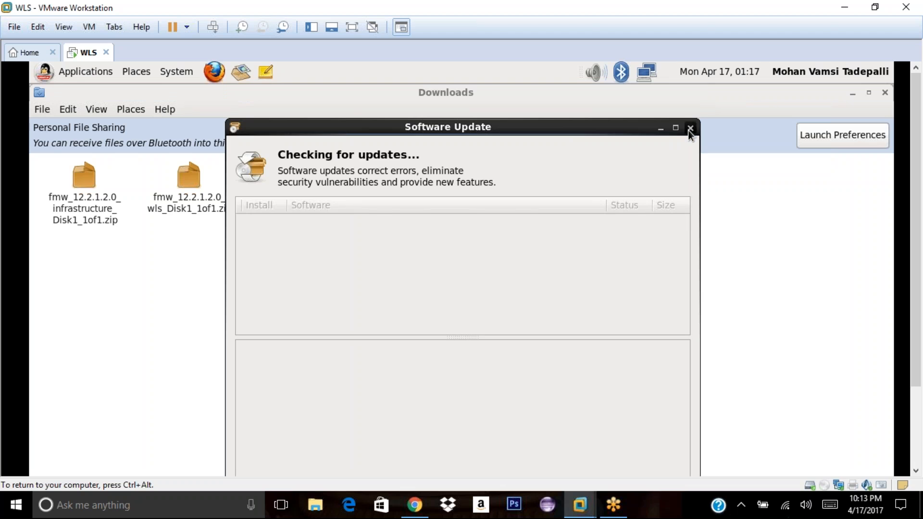
# Close the Software Update window and release keyboard and mouse from the virtual machine
pyautogui.click(689, 129)
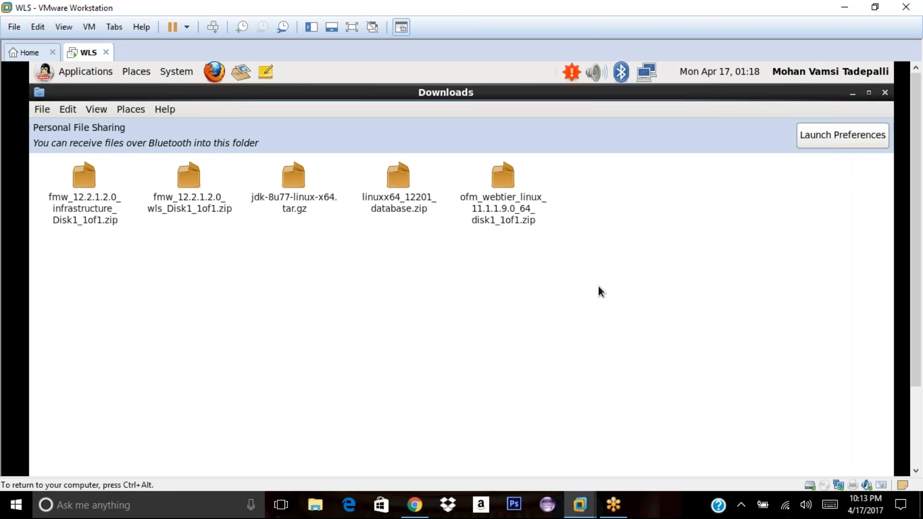
pyautogui.hotkey('ctrl', 'alt')
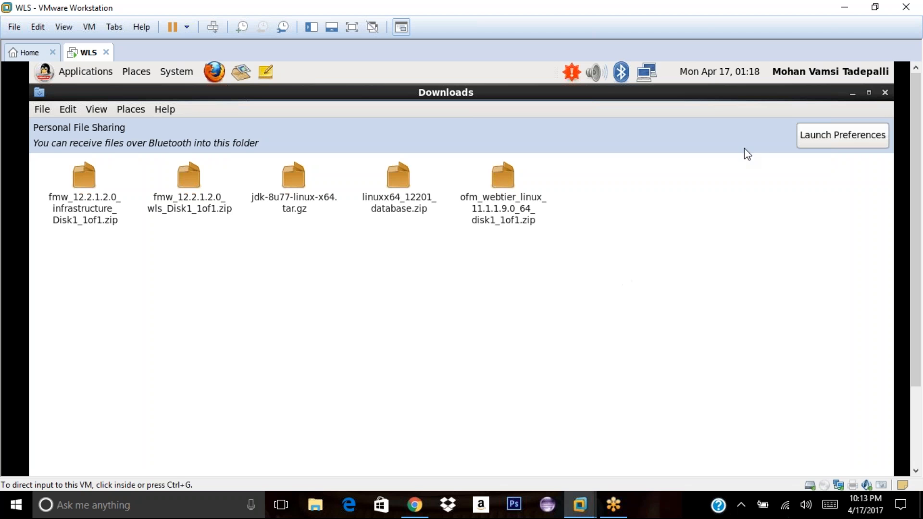
pyautogui.click(763, 75)
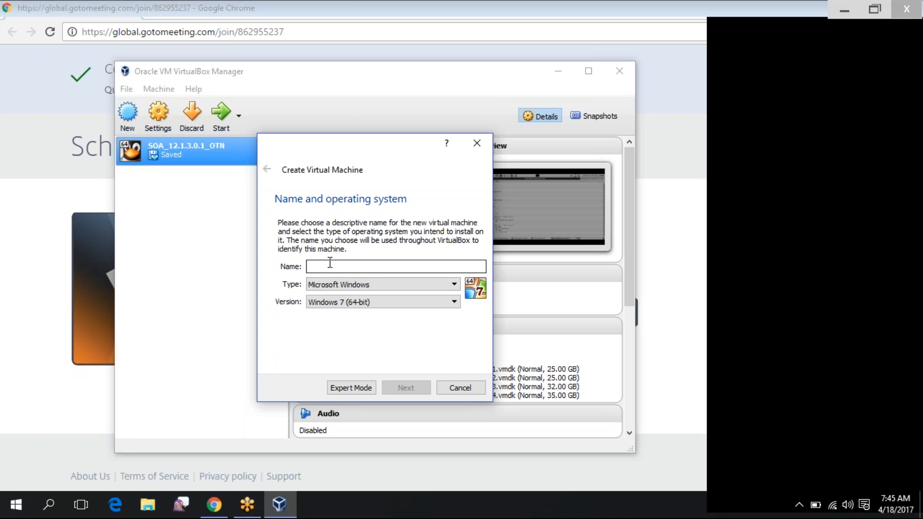
# Name the new machine bispTrng as Linux / Oracle (64-bit) with 4096 MB memory
pyautogui.write('bisp')
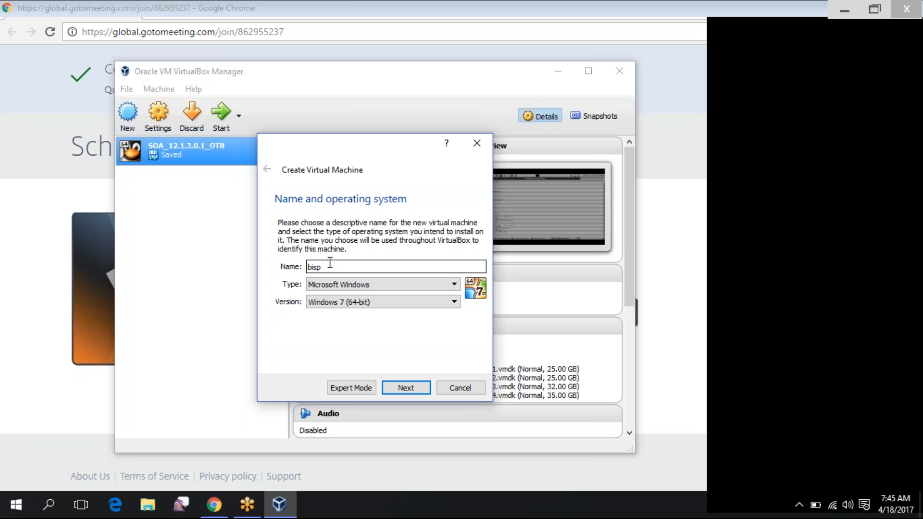
pyautogui.write('Trng')
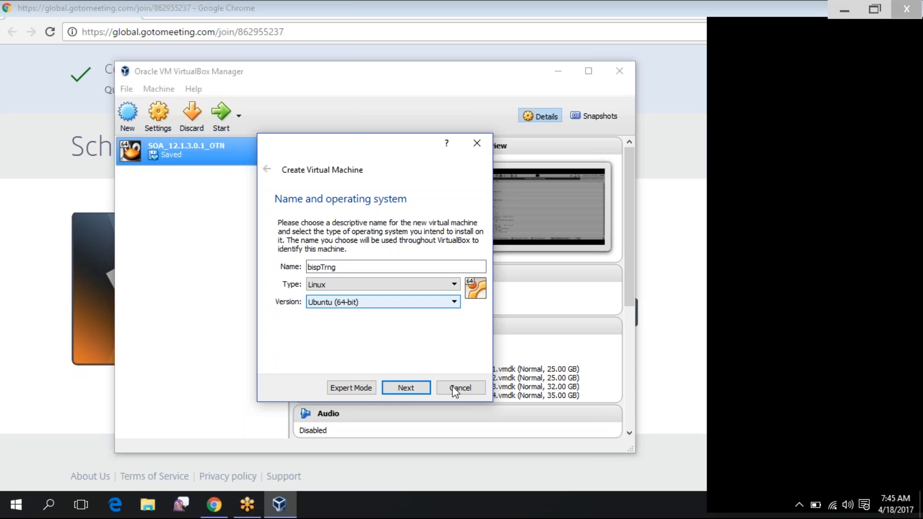
pyautogui.hotkey('alt', 'Down')
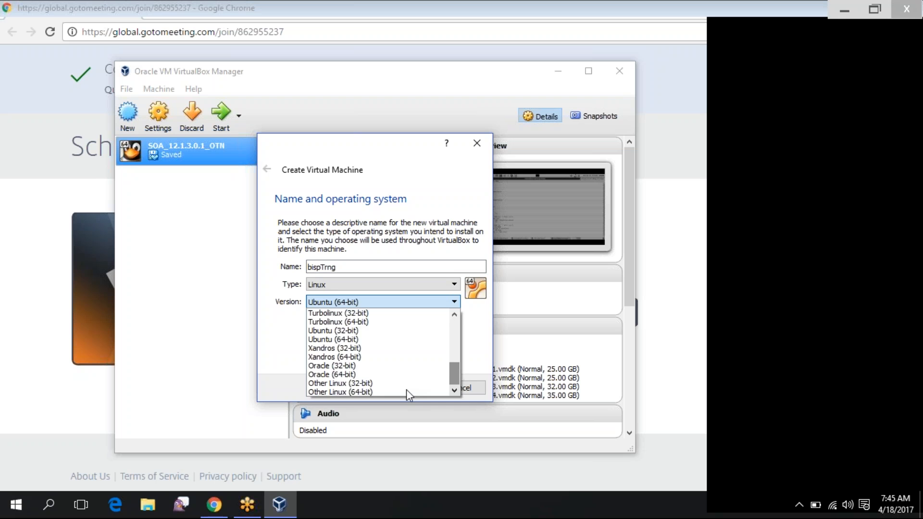
pyautogui.click(406, 390)
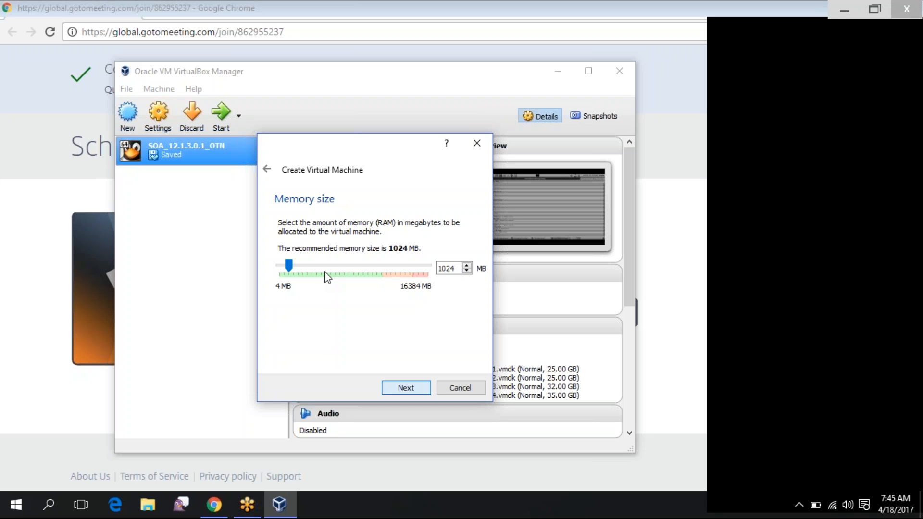
pyautogui.click(326, 275)
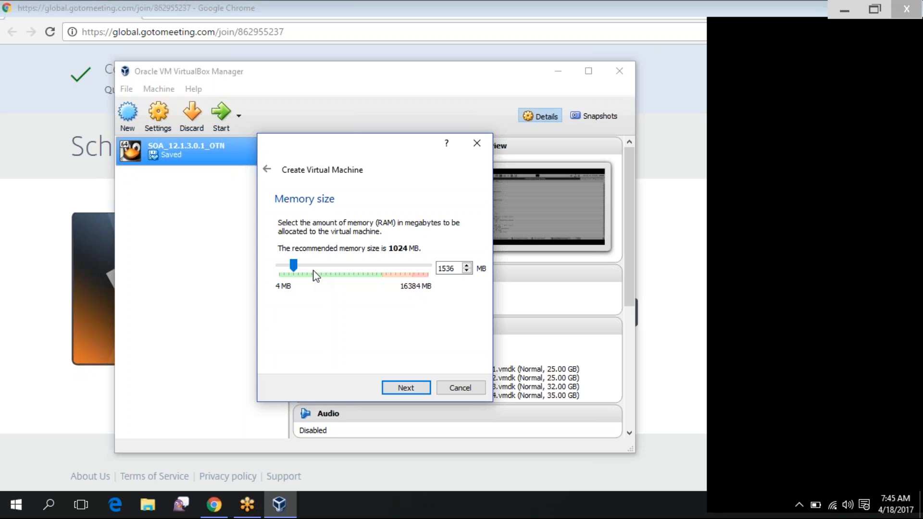
pyautogui.click(313, 275)
pyautogui.press('Left')
pyautogui.click(409, 388)
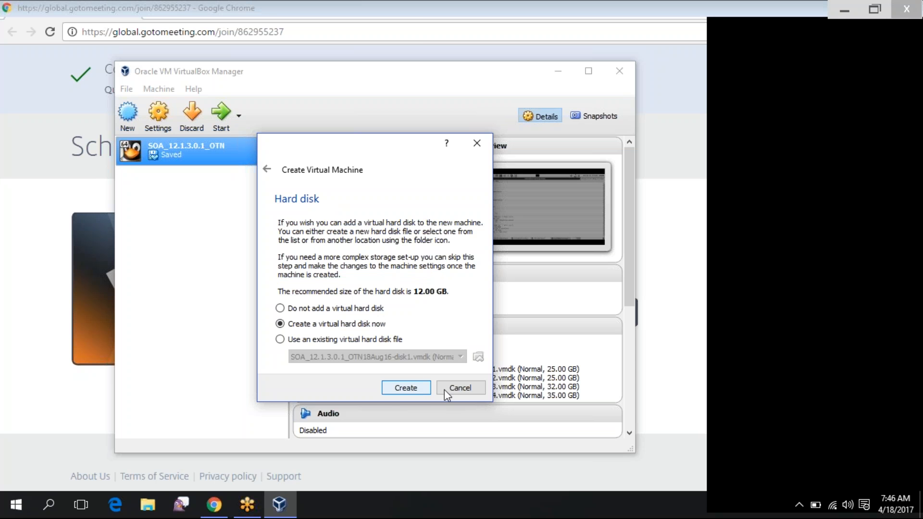
# Create a dynamically allocated 24.00 GB VDI virtual hard disk and finish the machine
pyautogui.click(402, 389)
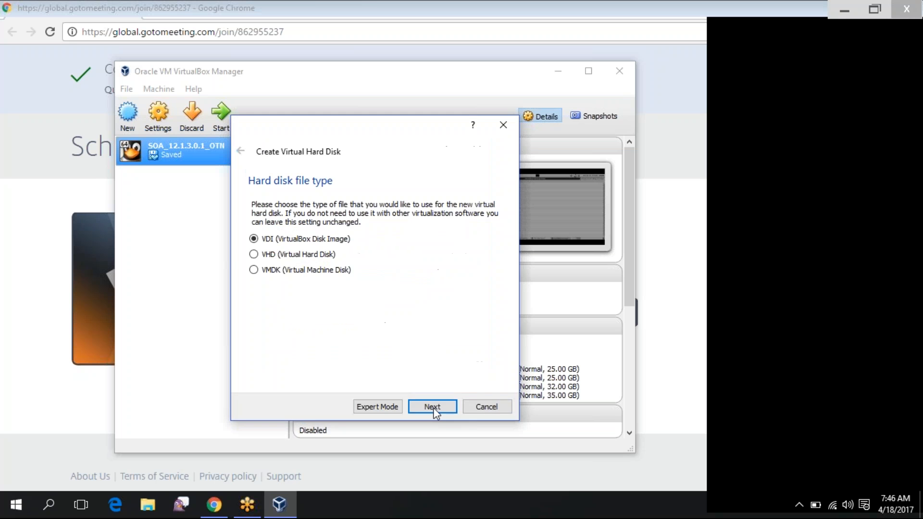
pyautogui.click(433, 407)
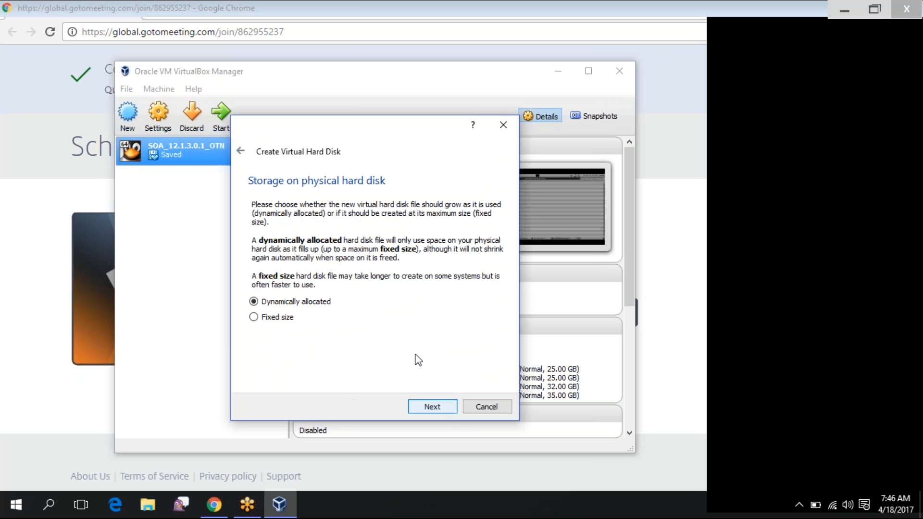
pyautogui.press('Return')
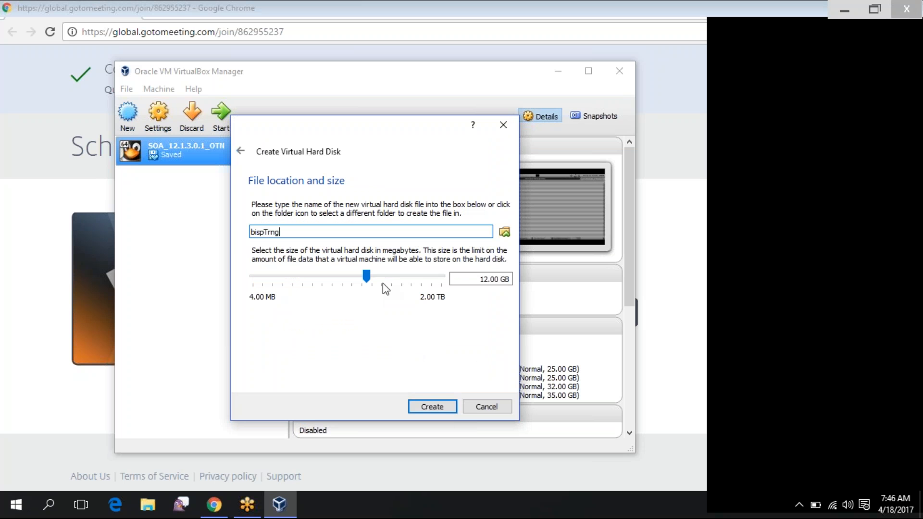
pyautogui.moveTo(395, 285)
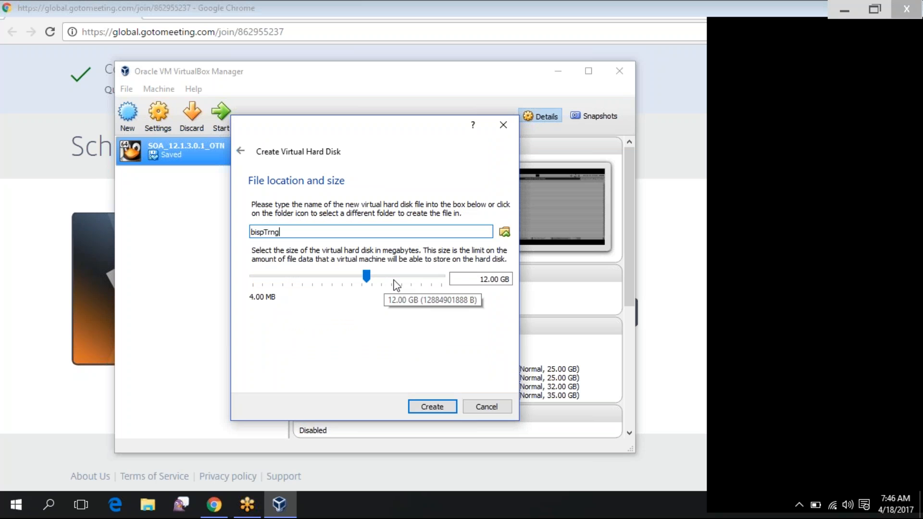
pyautogui.click(395, 284)
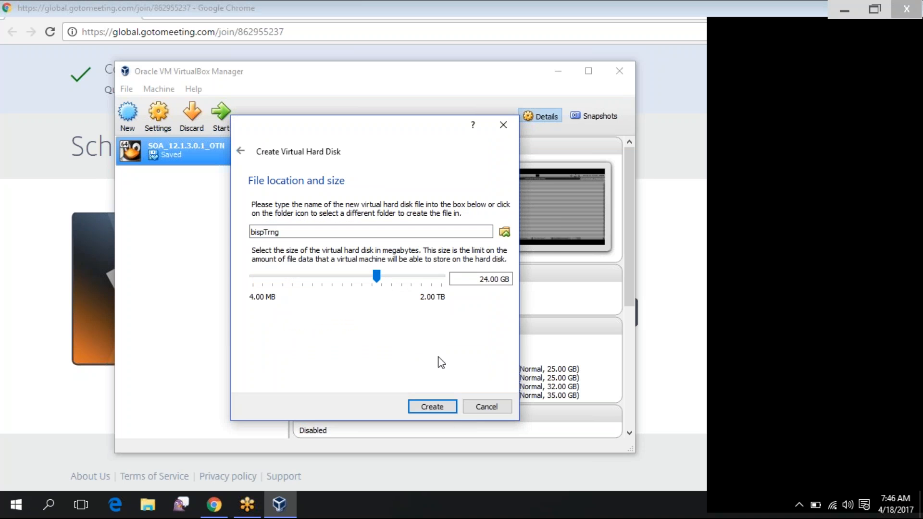
pyautogui.click(433, 408)
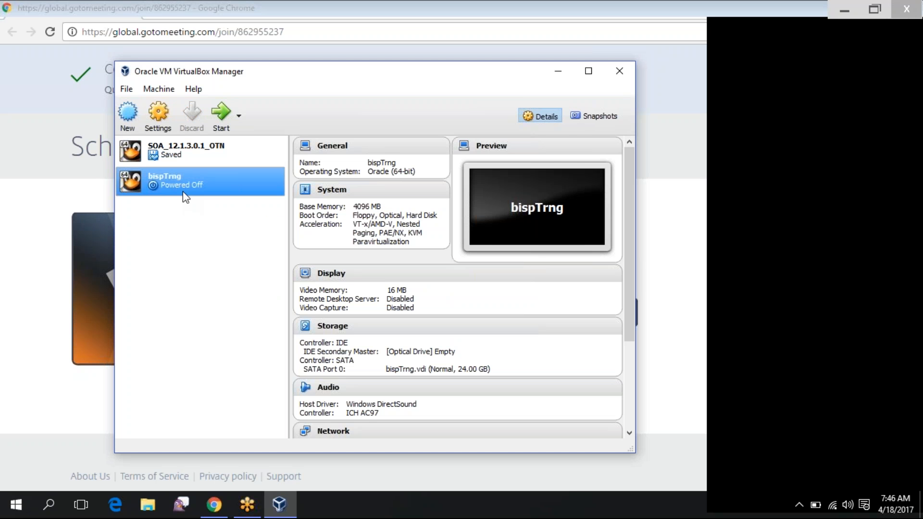
# In bispTrng's settings, choose V138414-01.iso from Data (D:) > software for the optical drive
pyautogui.rightClick(190, 185)
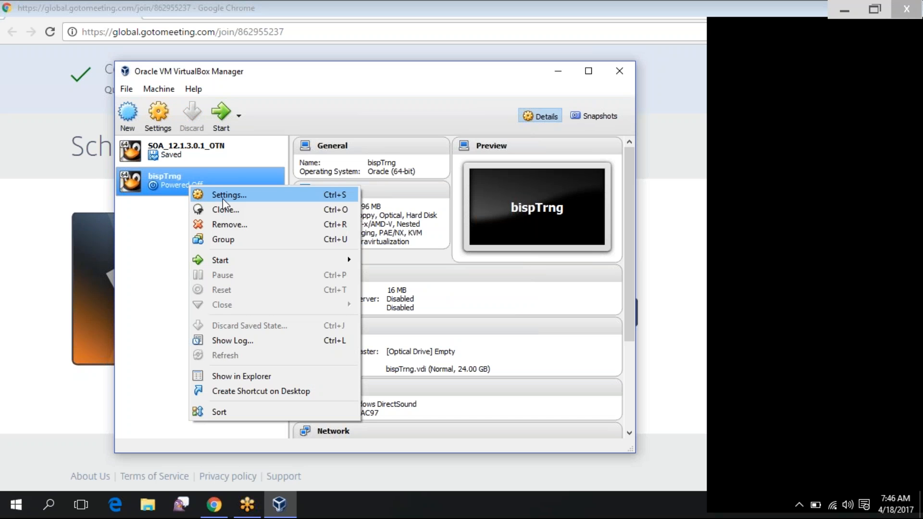
pyautogui.click(223, 195)
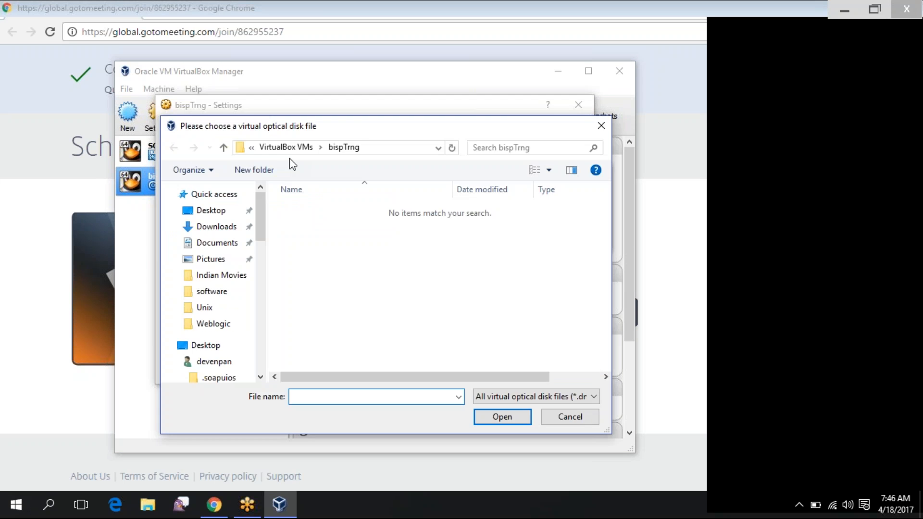
pyautogui.click(252, 147)
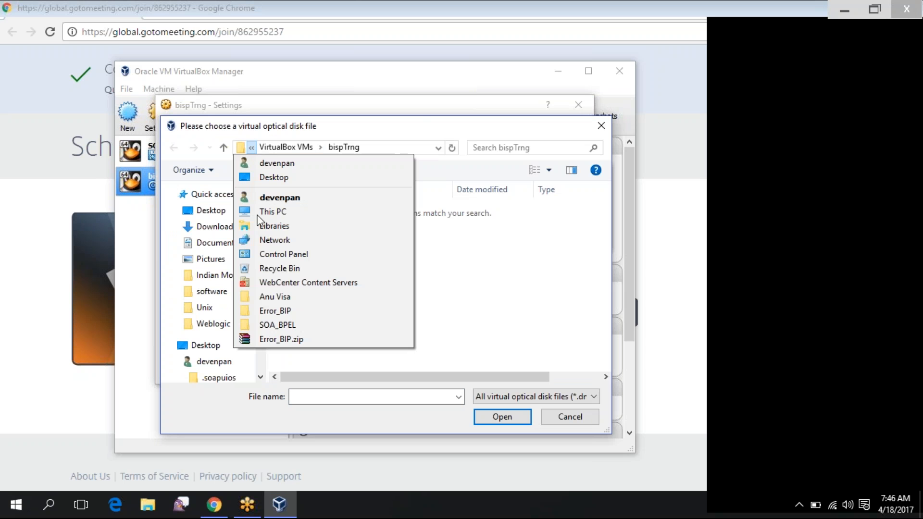
pyautogui.click(258, 215)
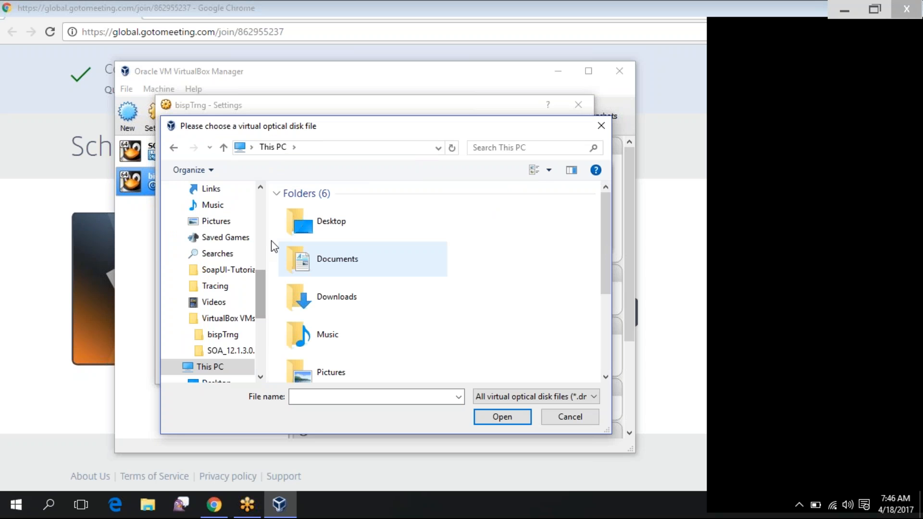
pyautogui.click(313, 297)
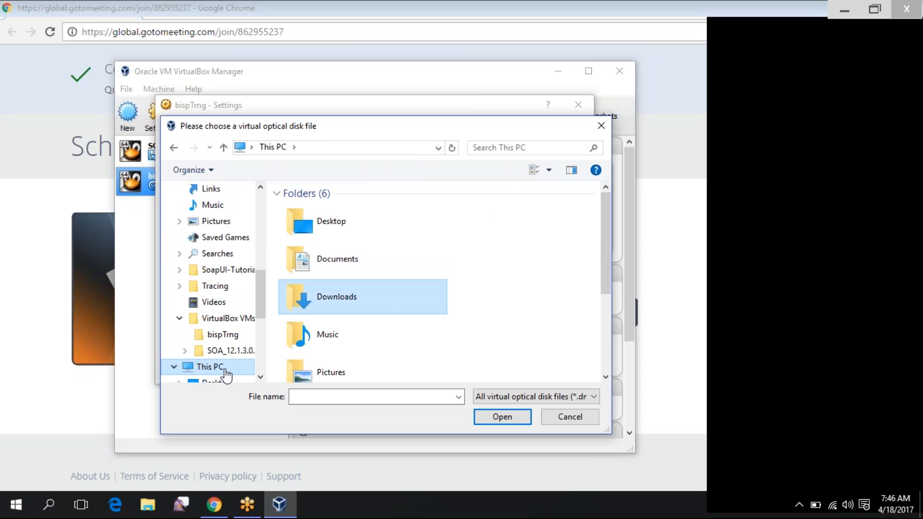
pyautogui.click(225, 370)
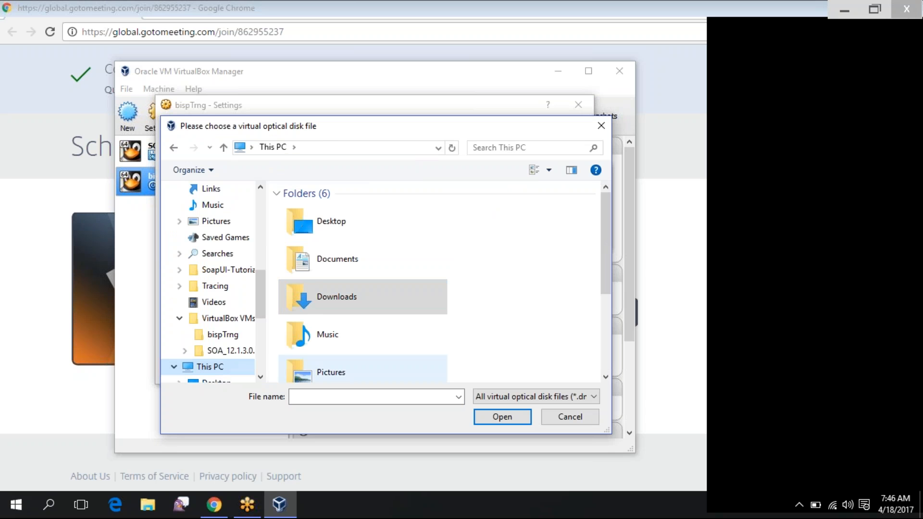
pyautogui.click(331, 372)
pyautogui.scroll(-3, 313, 353)
pyautogui.doubleClick(312, 354)
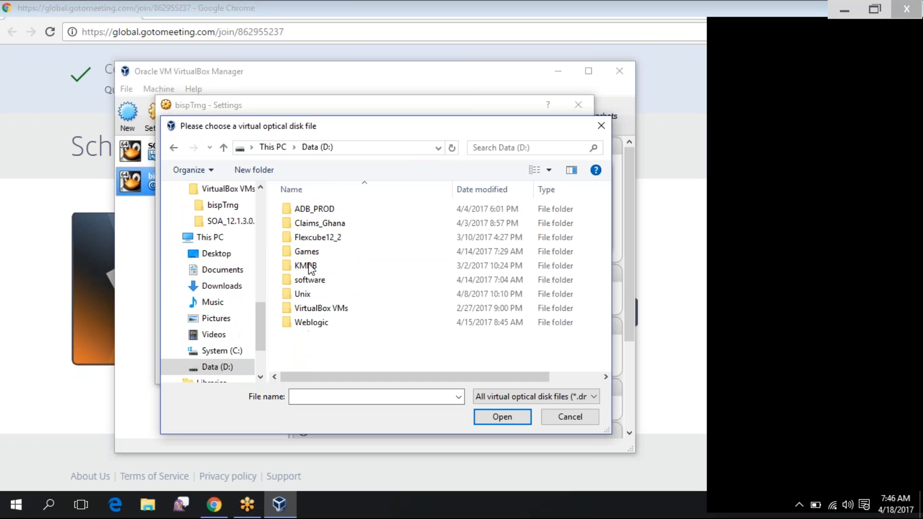
pyautogui.doubleClick(309, 281)
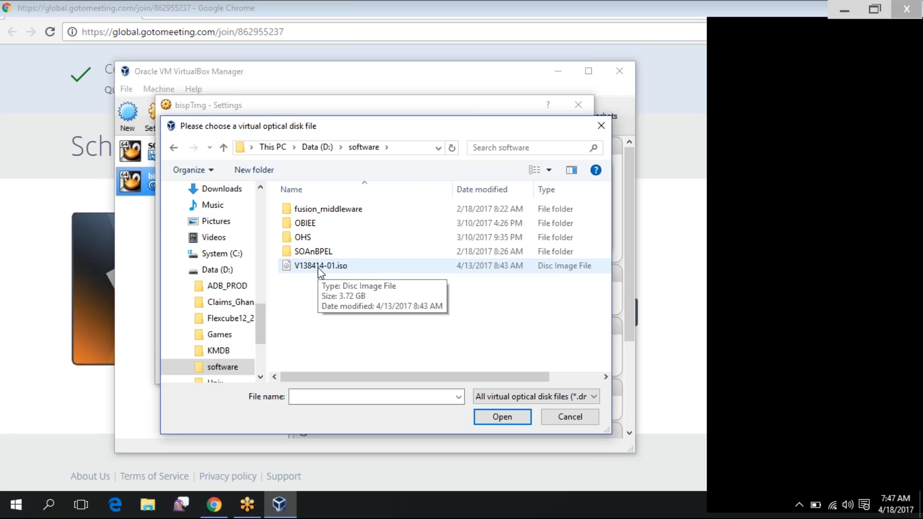
pyautogui.doubleClick(318, 267)
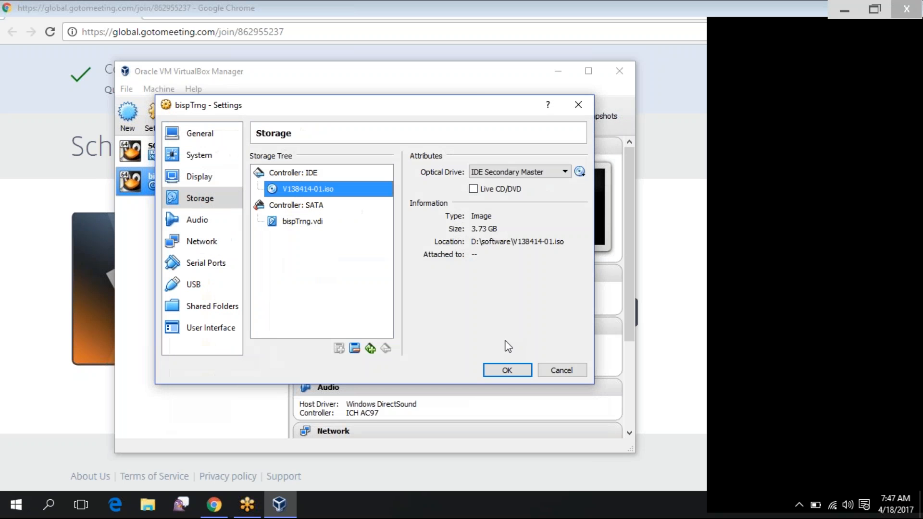
# Apply the storage settings and start the bispTrng virtual machine
pyautogui.click(507, 371)
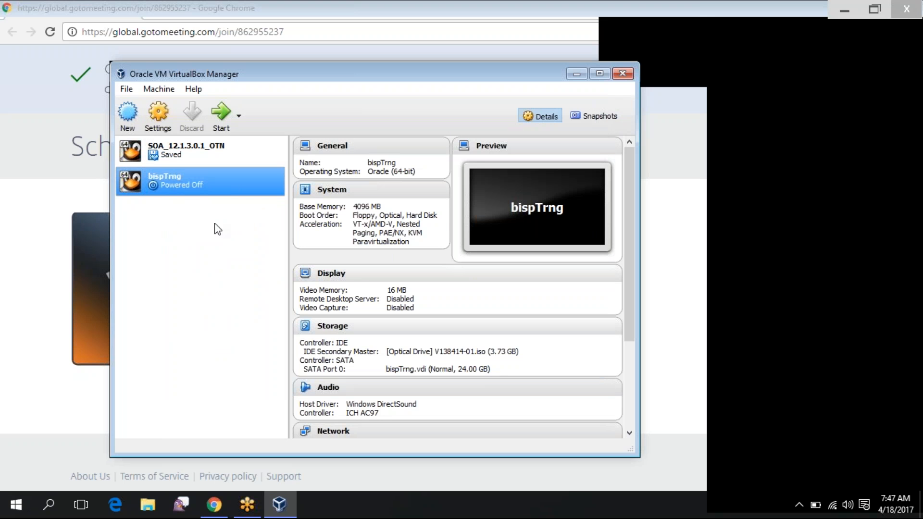
pyautogui.click(219, 117)
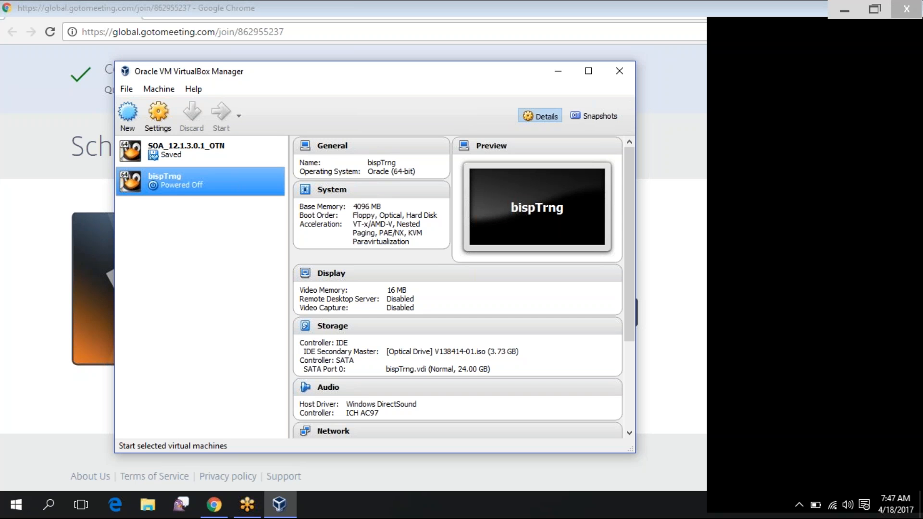
pyautogui.click(220, 113)
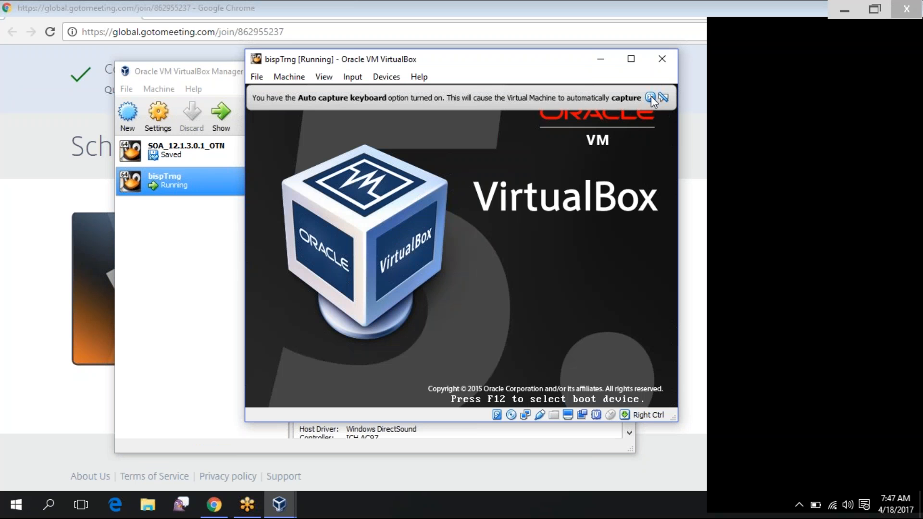
# Boot the 'Install or upgrade' option, dismissing the keyboard and mouse notices and capturing the mouse
pyautogui.click(650, 97)
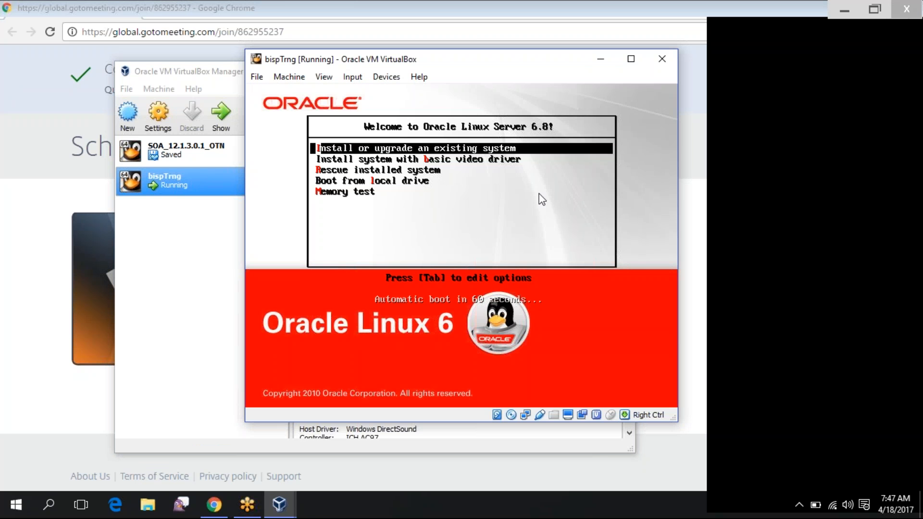
pyautogui.press('Return')
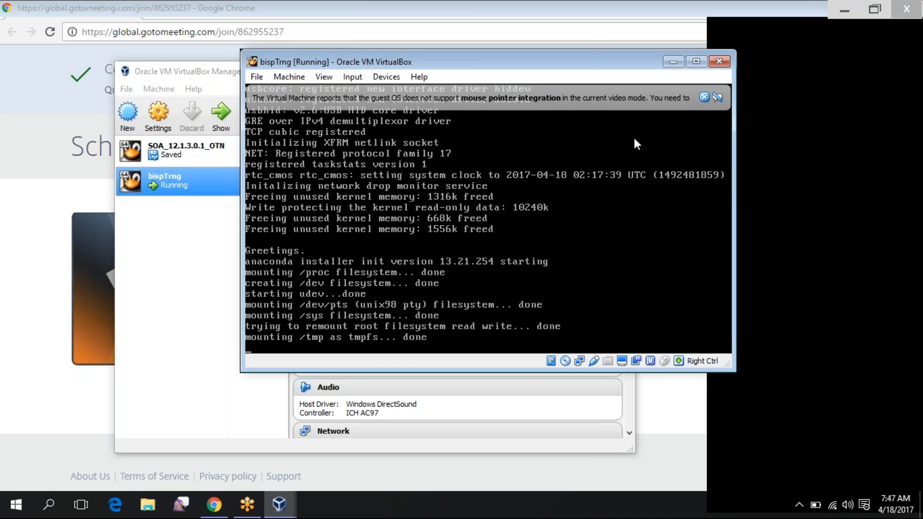
pyautogui.click(704, 99)
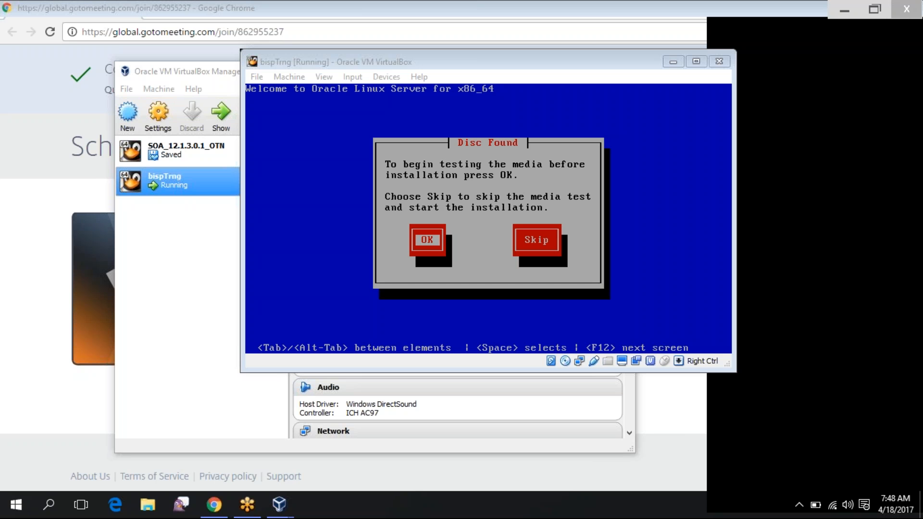
pyautogui.click(435, 182)
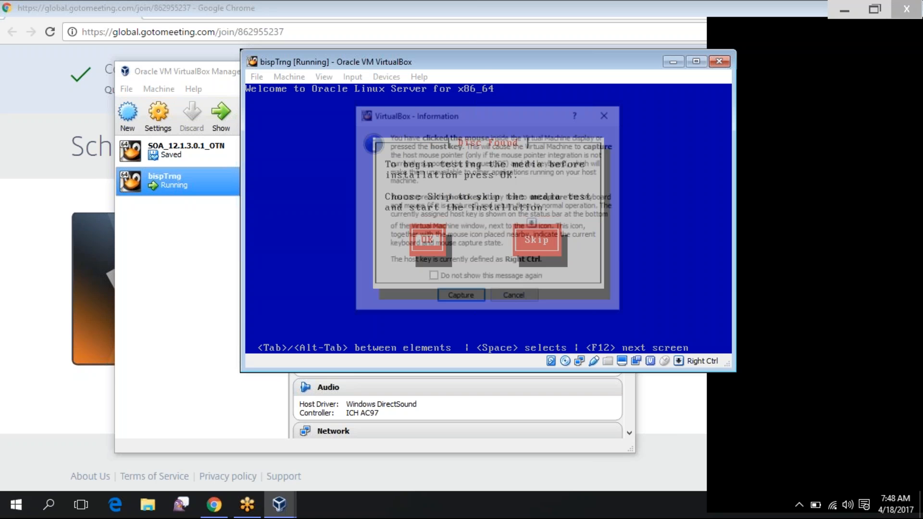
pyautogui.click(462, 293)
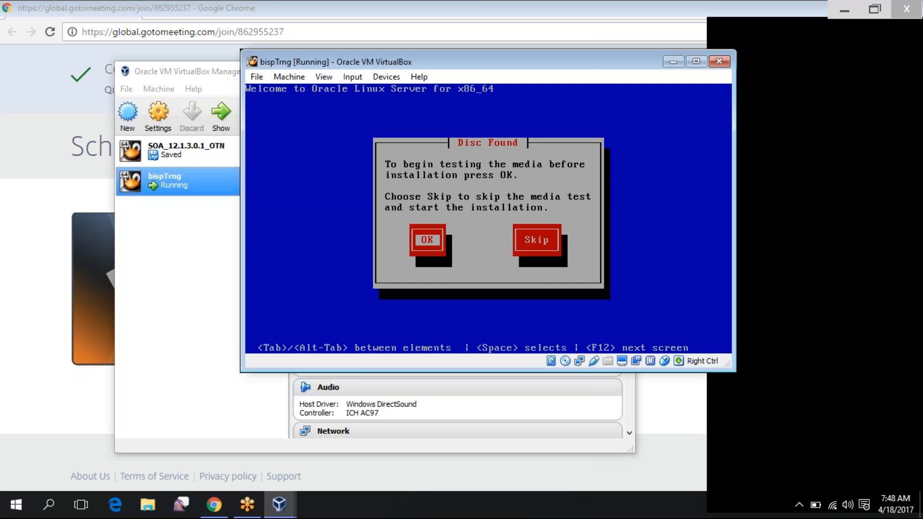
# Run the installation media test, acknowledge the success and ejected-disc messages, and continue
pyautogui.press('Return')
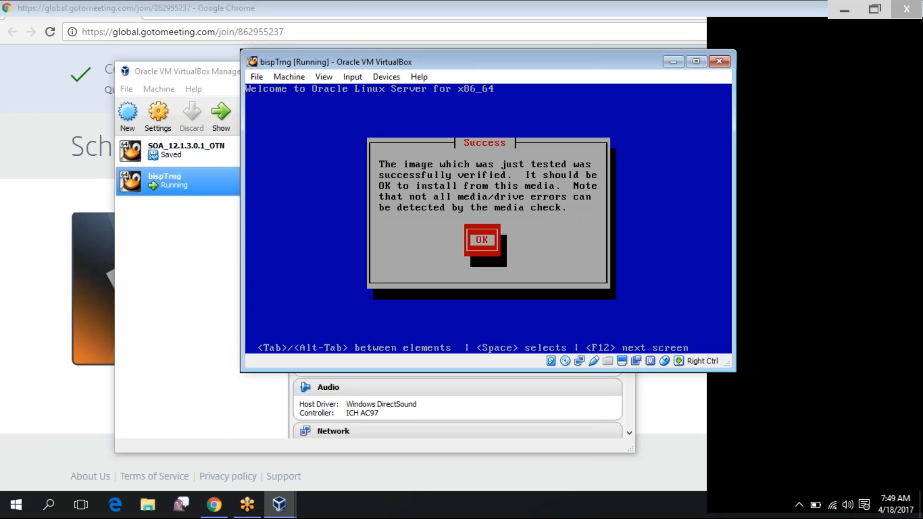
pyautogui.press('Return')
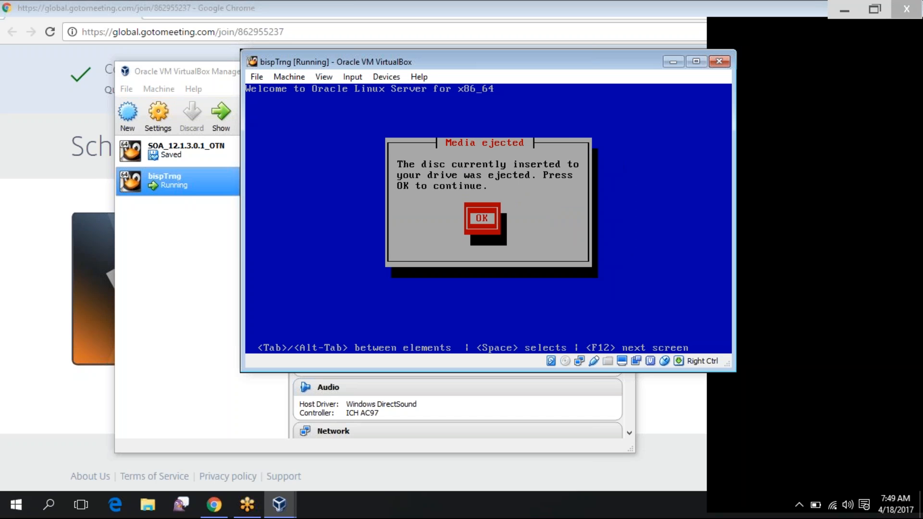
pyautogui.press('Return')
pyautogui.press('Tab')
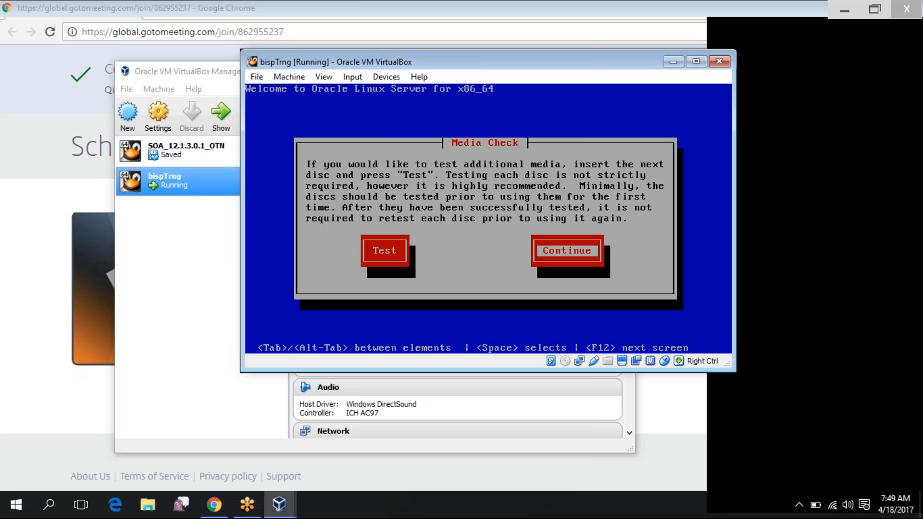
pyautogui.press('Return')
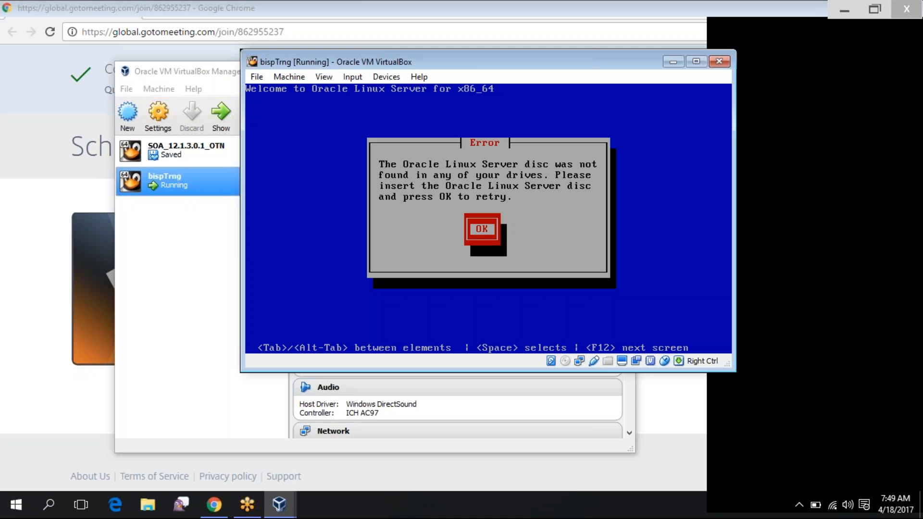
# Reinsert V138414-01.iso through Devices > Optical Drives and retry so the installer finds the disc
pyautogui.press('Return')
pyautogui.press('Control_R')
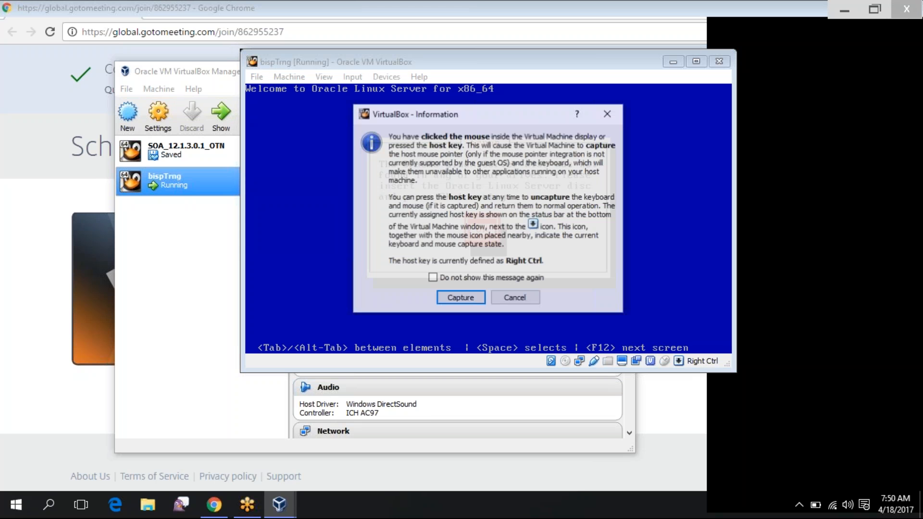
pyautogui.click(526, 299)
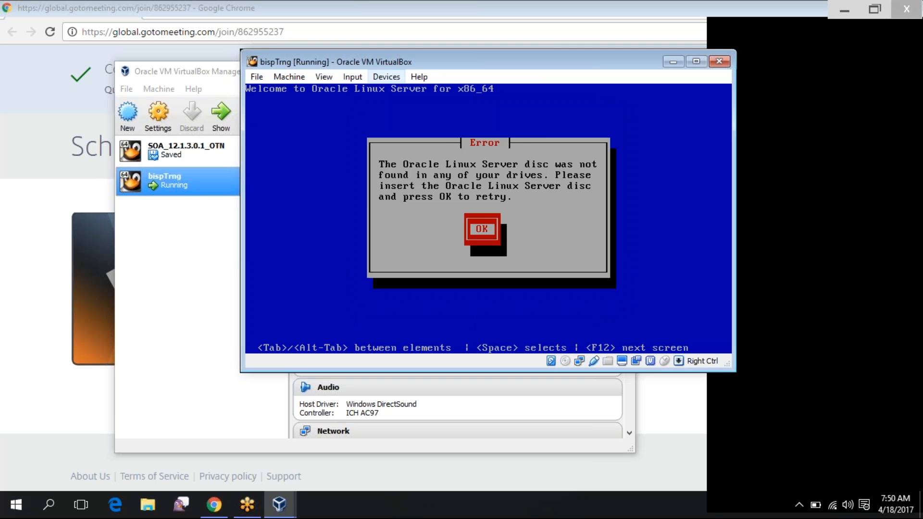
pyautogui.click(387, 76)
pyautogui.moveTo(529, 93)
pyautogui.click(566, 122)
pyautogui.press('Return')
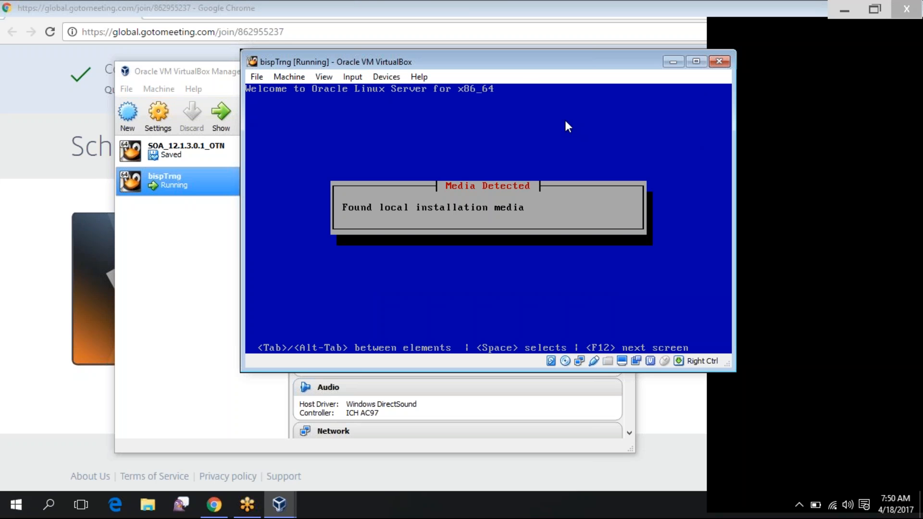
# Reposition and maximize the VM window and continue past the Oracle Linux 6 splash
pyautogui.moveTo(466, 60); pyautogui.dragTo(361, 65)
pyautogui.click(535, 70)
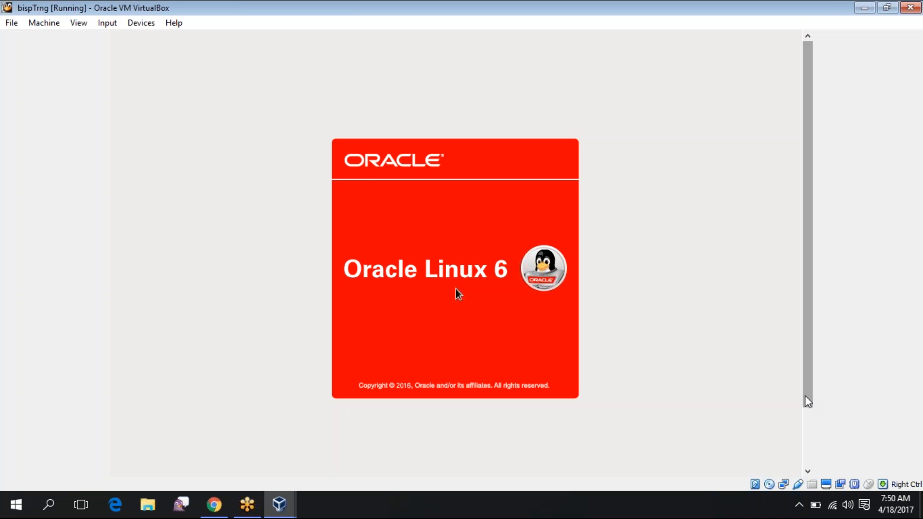
pyautogui.moveTo(808, 402); pyautogui.dragTo(771, 464)
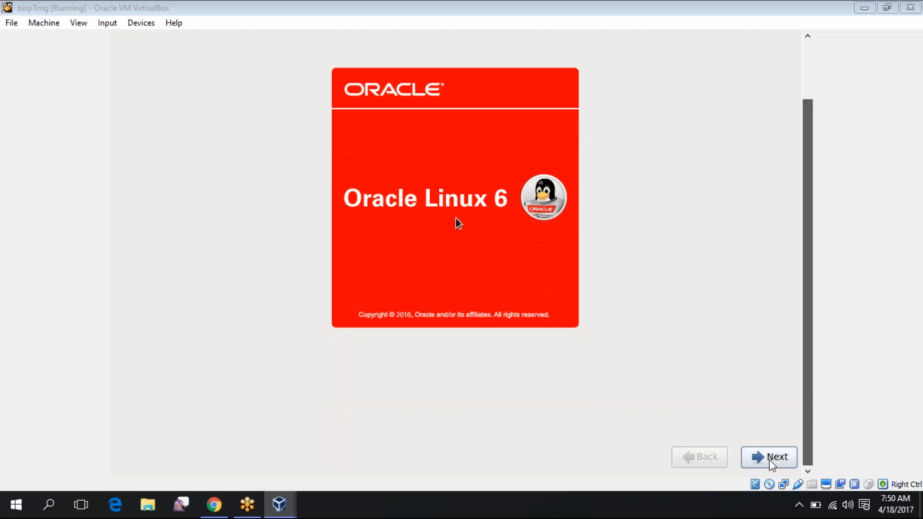
pyautogui.click(770, 461)
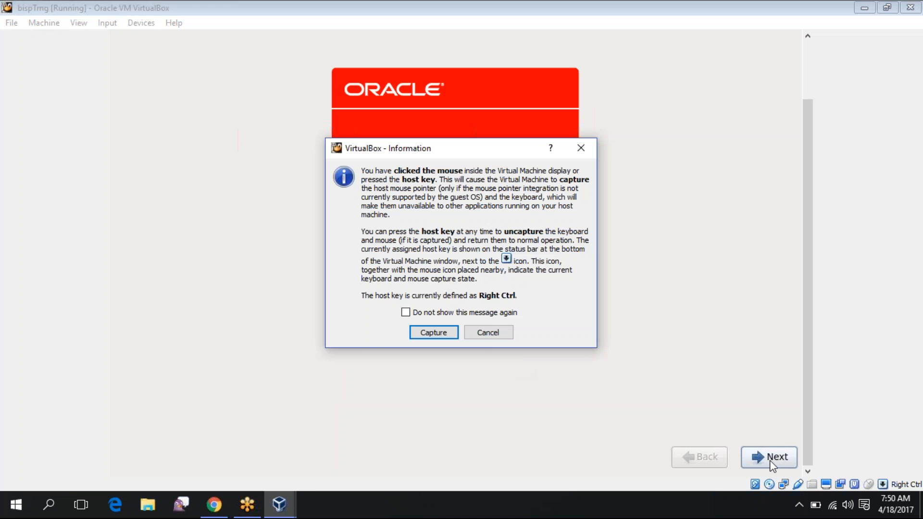
# Re-maximize the VM window and let the guest capture mouse and keyboard
pyautogui.click(489, 332)
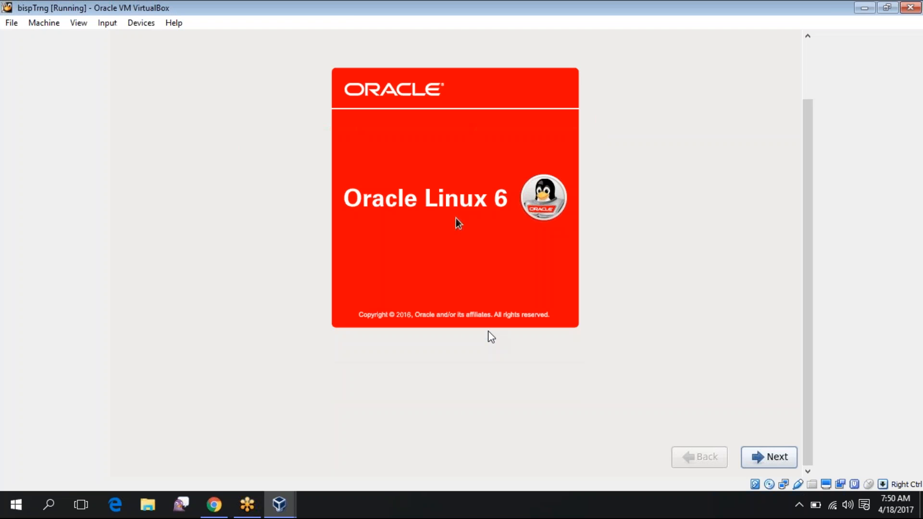
pyautogui.doubleClick(346, 10)
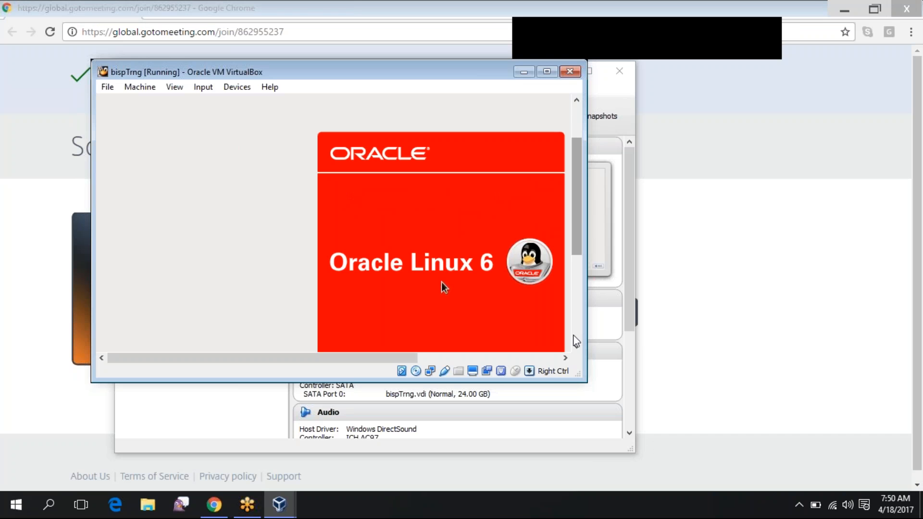
pyautogui.click(574, 335)
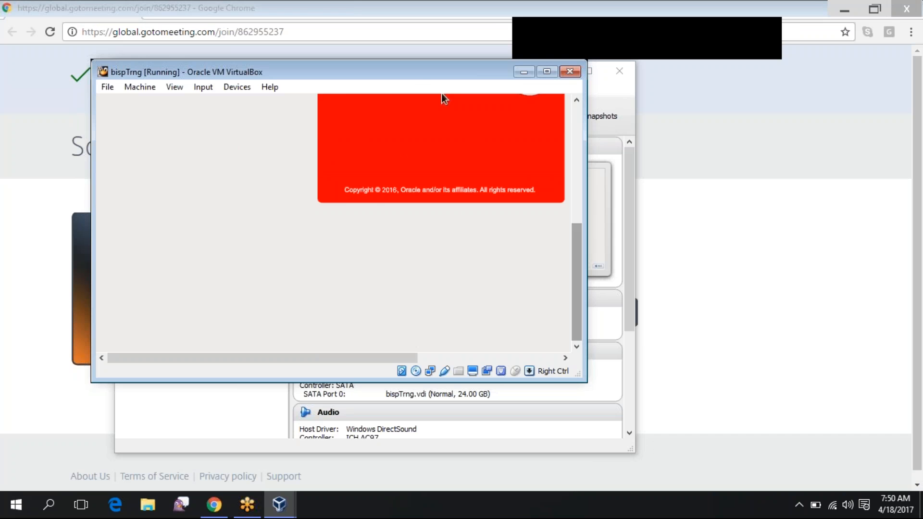
pyautogui.click(548, 72)
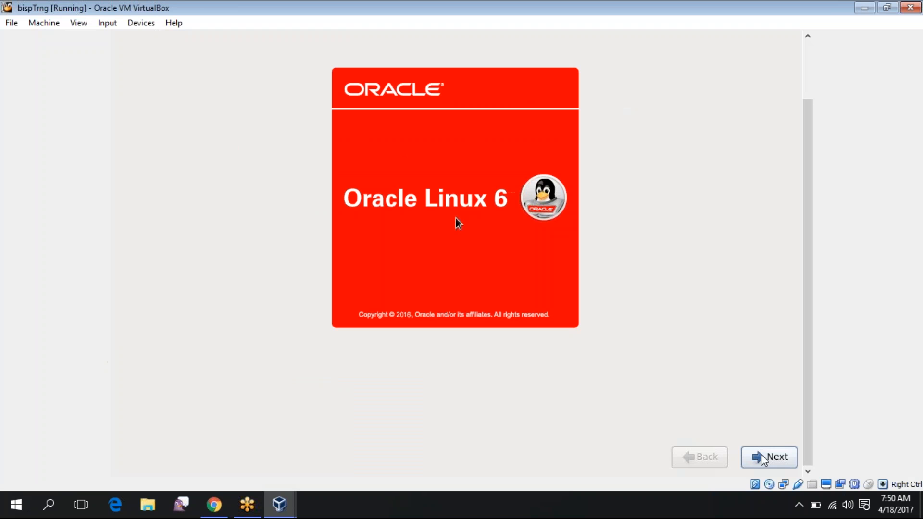
pyautogui.click(456, 217)
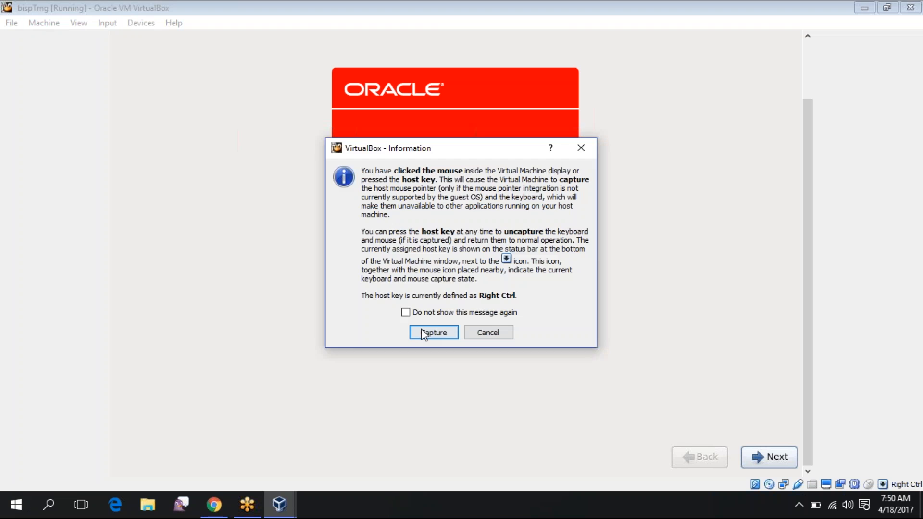
pyautogui.click(422, 332)
# Move past the welcome screen, accepting English language and U.S. English keyboard
pyautogui.click(761, 459)
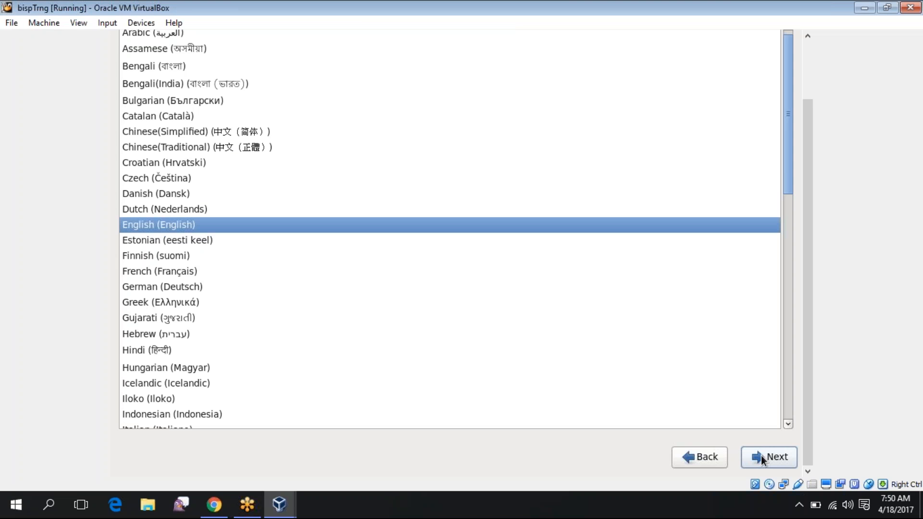
pyautogui.click(761, 456)
pyautogui.click(761, 457)
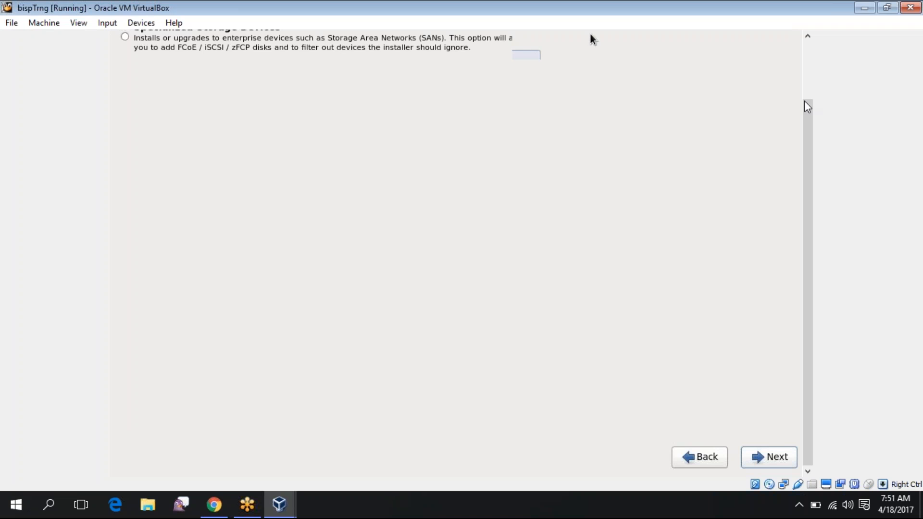
pyautogui.scroll(3, 591, 37)
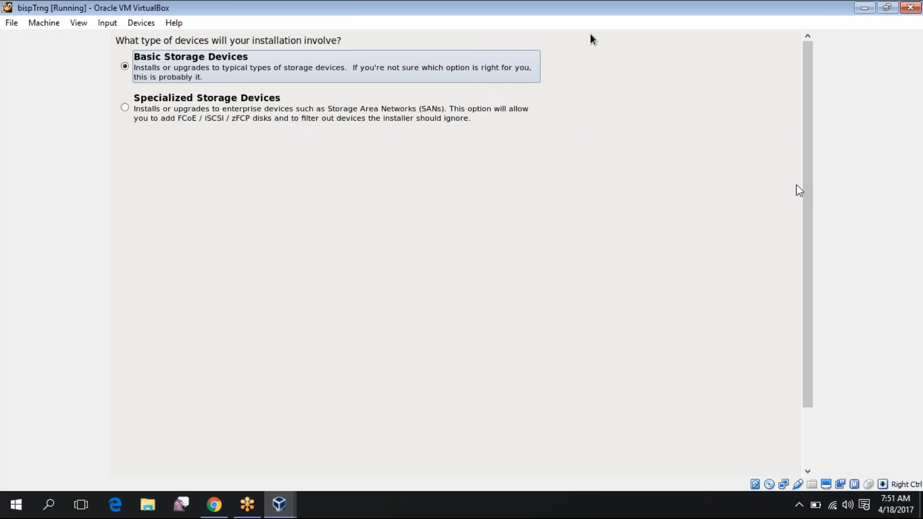
pyautogui.scroll(-3, 810, 292)
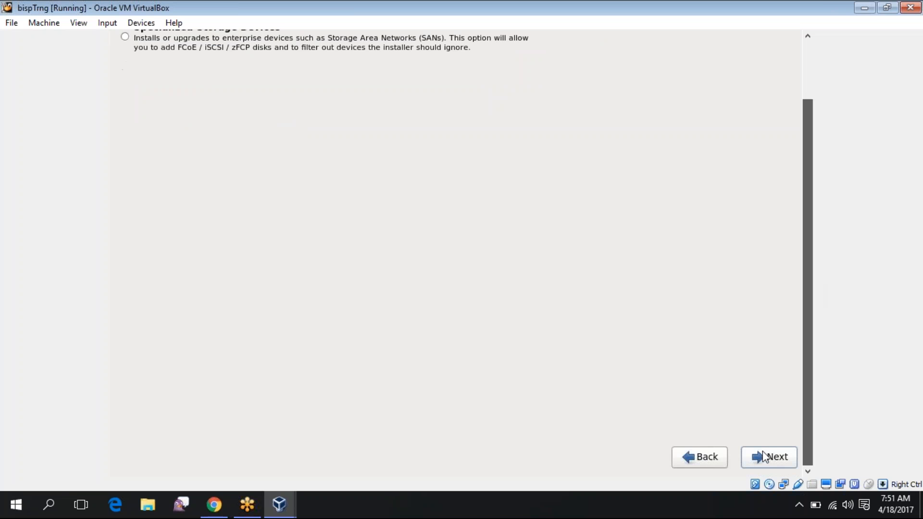
pyautogui.moveTo(825, 5); pyautogui.dragTo(793, 15)
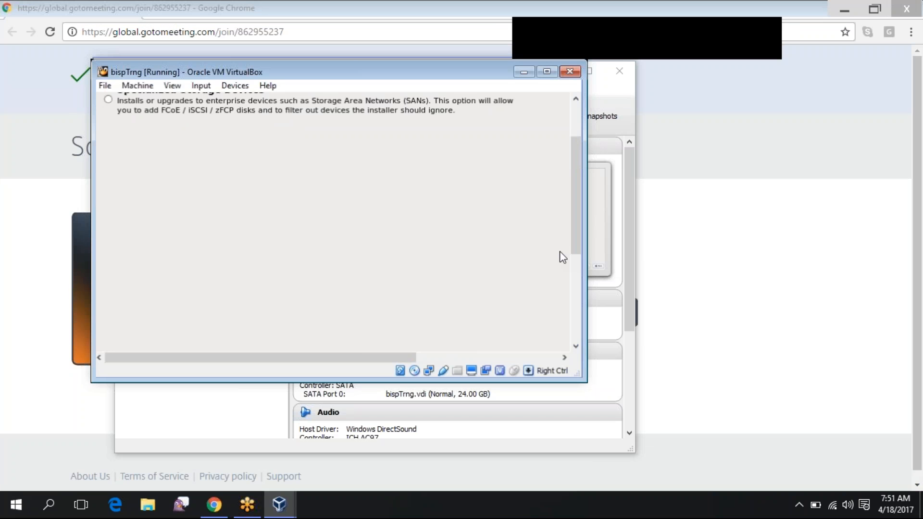
pyautogui.scroll(3, 574, 188)
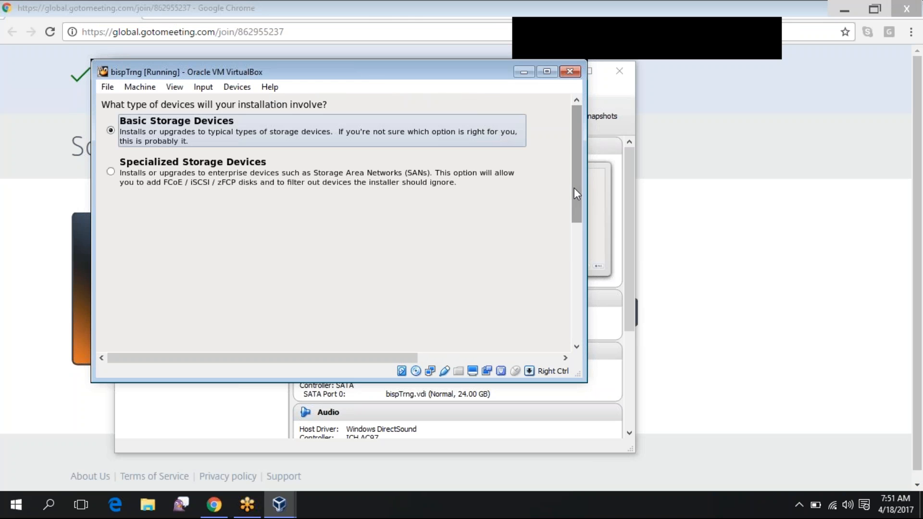
pyautogui.scroll(-5, 573, 346)
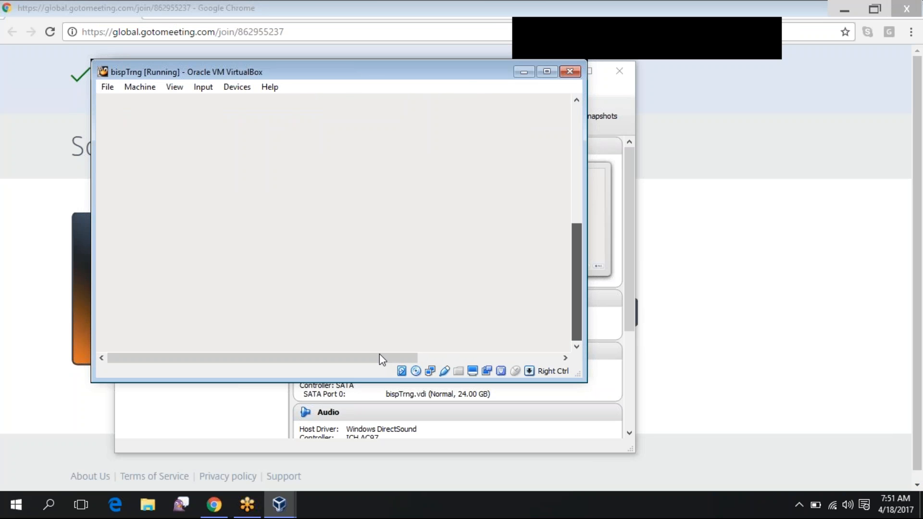
# Re-maximize the VM window and recapture mouse and keyboard into the guest
pyautogui.click(563, 339)
pyautogui.press('Return')
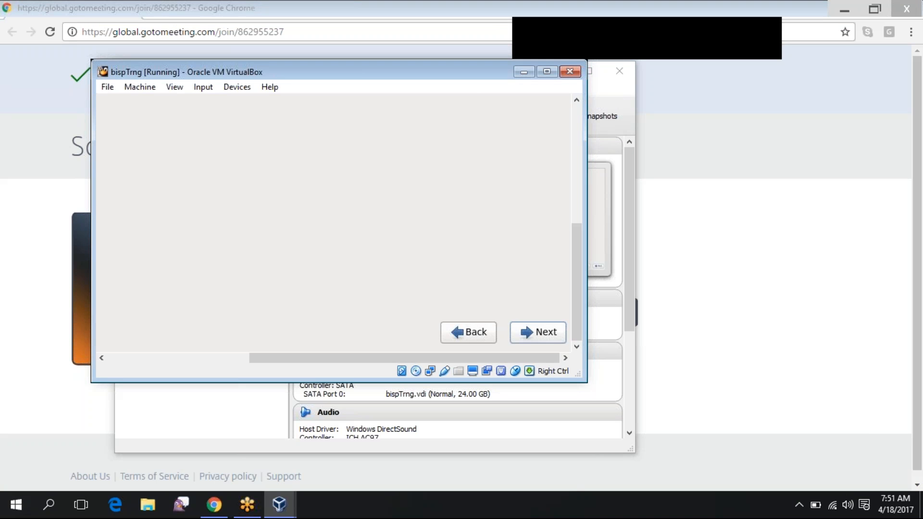
pyautogui.press('Control_R')
pyautogui.doubleClick(375, 71)
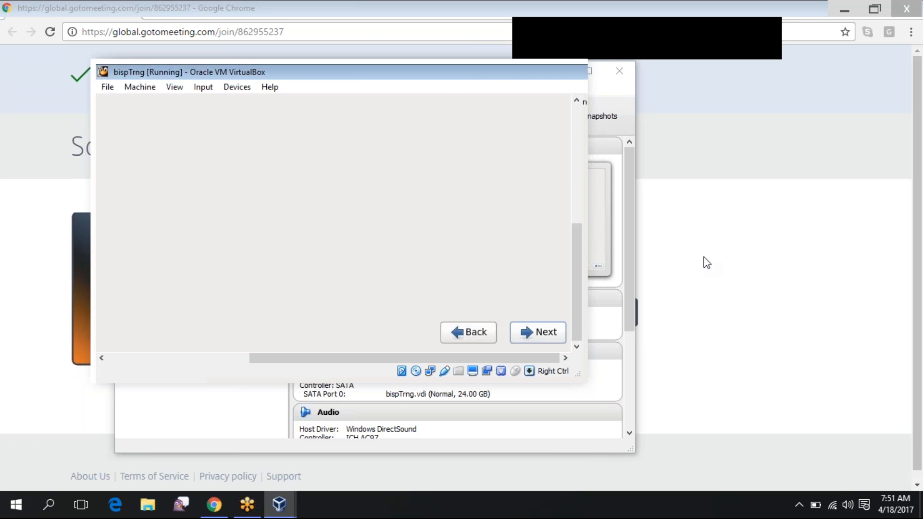
pyautogui.click(766, 459)
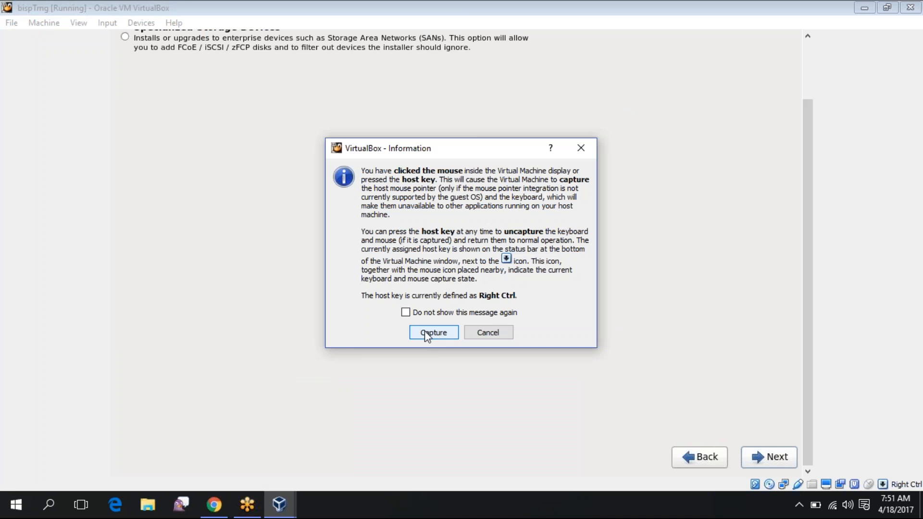
pyautogui.click(425, 331)
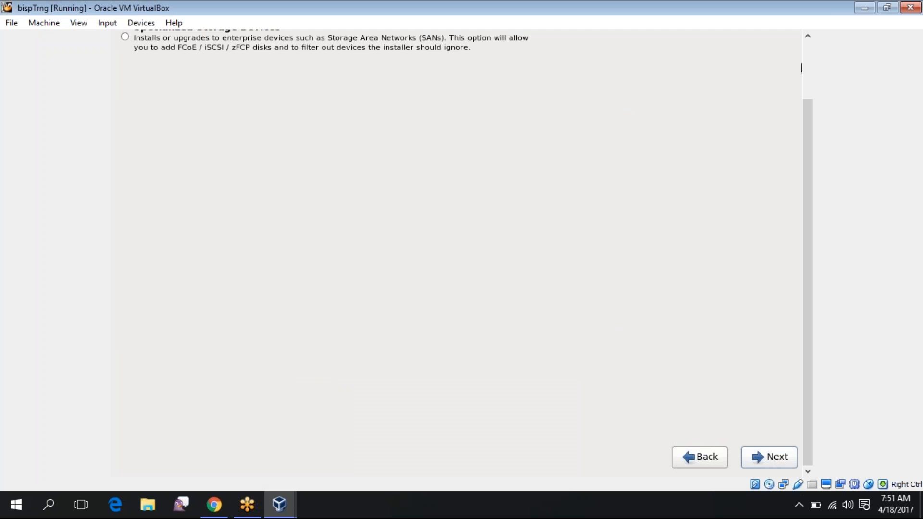
# Keep Basic Storage Devices, discard any data on the blank disk, and select the default hostname
pyautogui.click(758, 459)
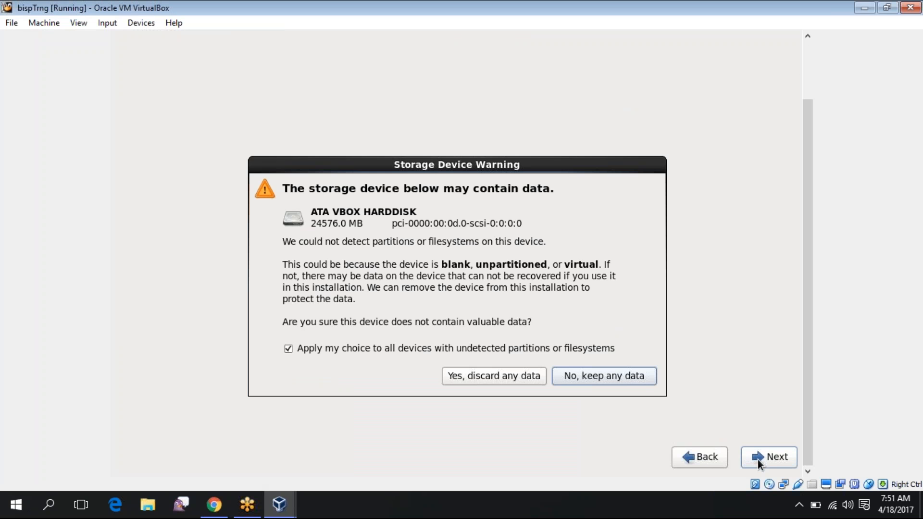
pyautogui.click(498, 377)
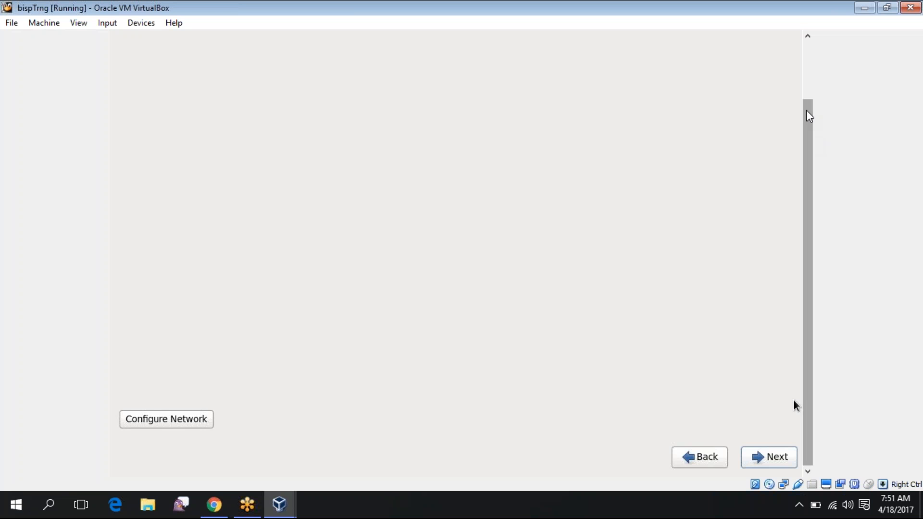
pyautogui.click(794, 457)
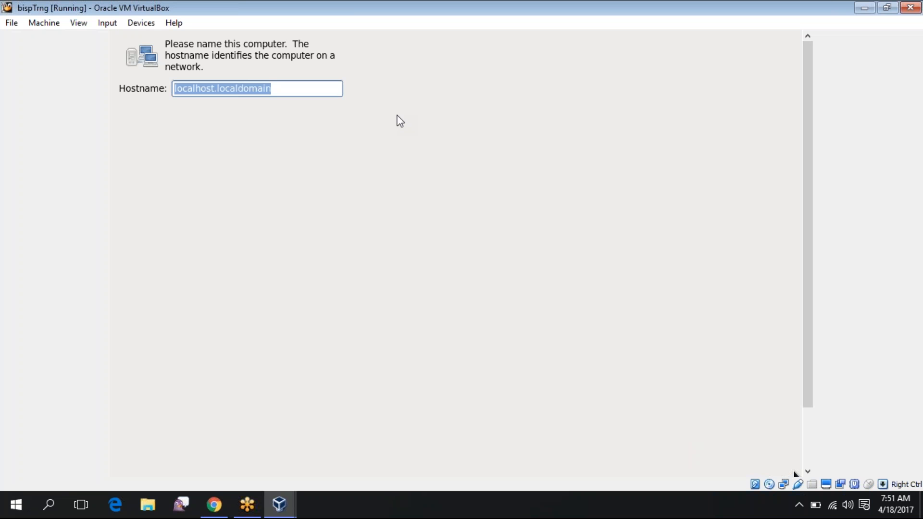
# Replace localhost.localdomain with a bispTrng hostname, typing bispTrng.linux.com and adjusting the domain
pyautogui.write('bispTrng.linu')
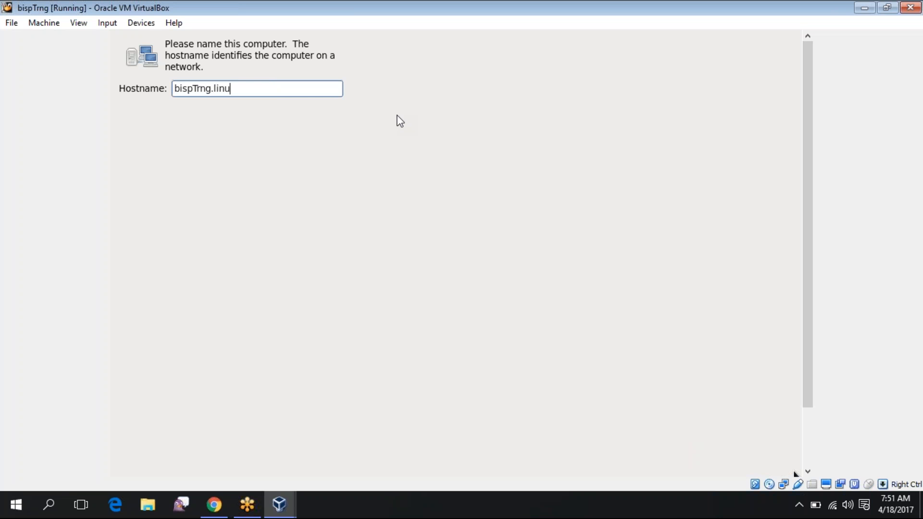
pyautogui.write('x.com')
pyautogui.press('BackSpace')
pyautogui.press('BackSpace')
pyautogui.press('BackSpace')
pyautogui.press('BackSpace')
pyautogui.press('BackSpace')
pyautogui.write('bisp')
pyautogui.scroll(-5, 816, 330)
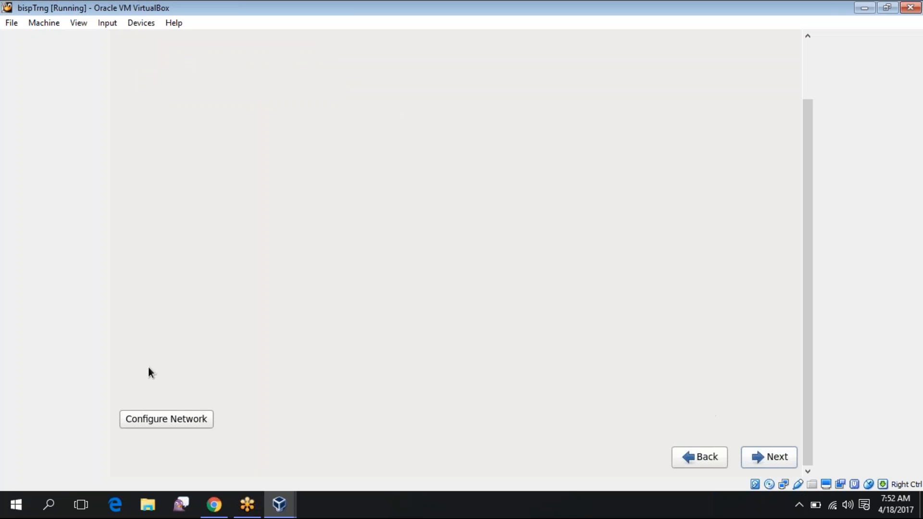
# Open System eth0 in Network Connections, review its IPv4 Settings, and close the editor
pyautogui.click(154, 425)
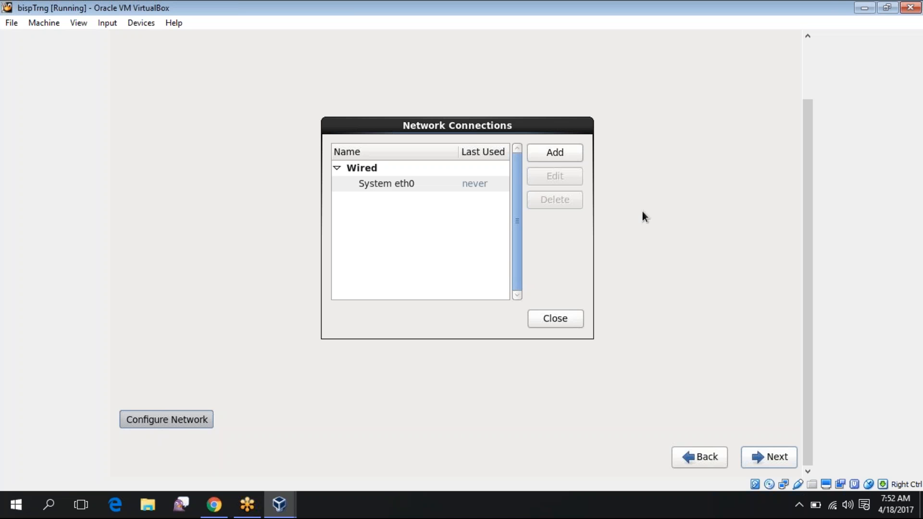
pyautogui.doubleClick(467, 183)
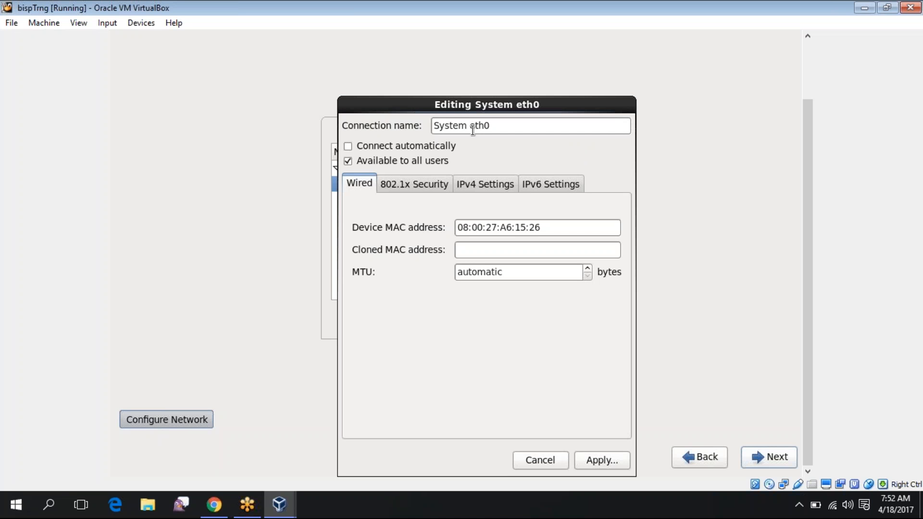
pyautogui.click(491, 183)
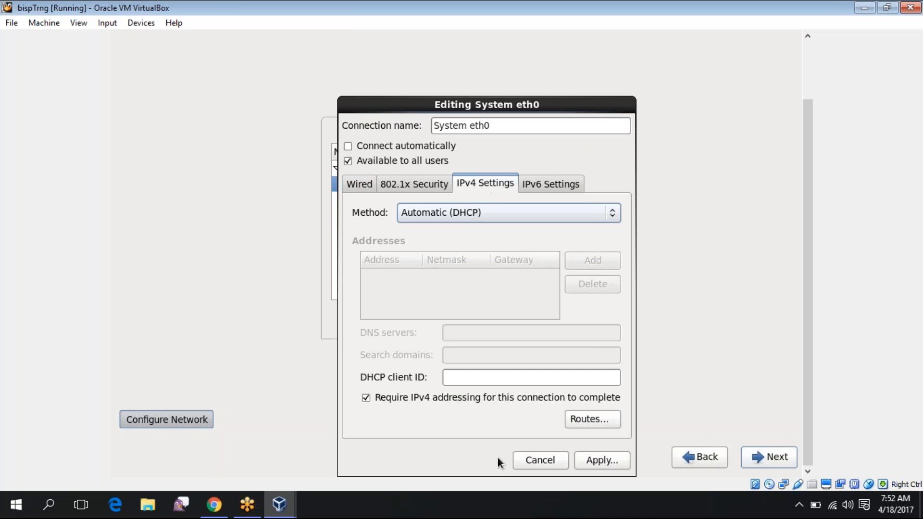
pyautogui.click(540, 460)
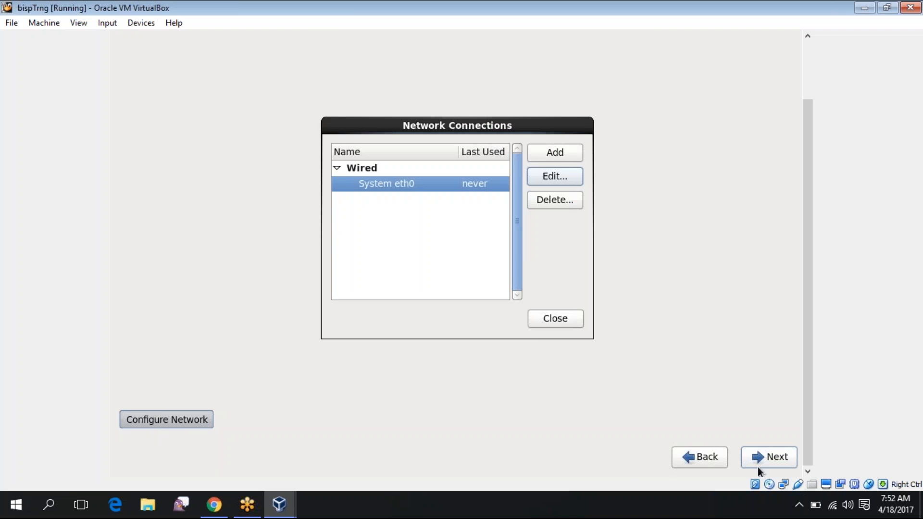
# Close Network Connections and accept the America/New York time zone to reach the root password page
pyautogui.click(536, 326)
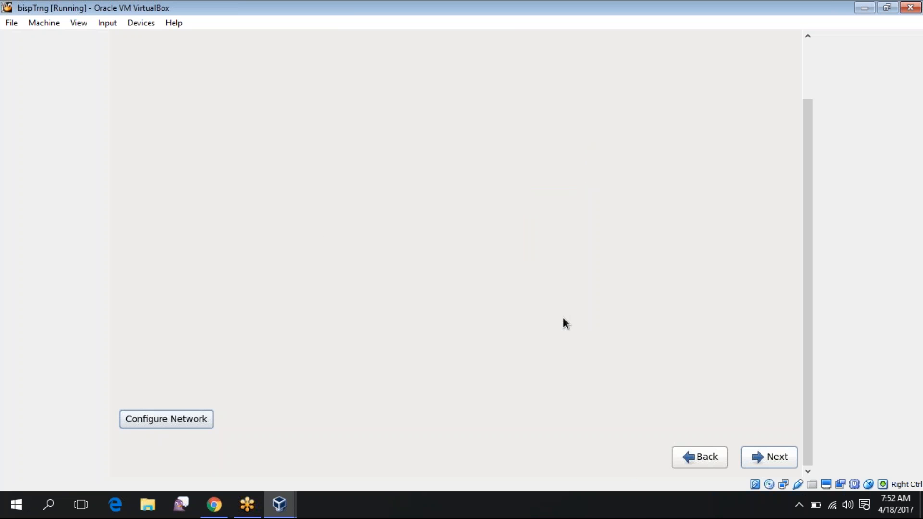
pyautogui.click(774, 463)
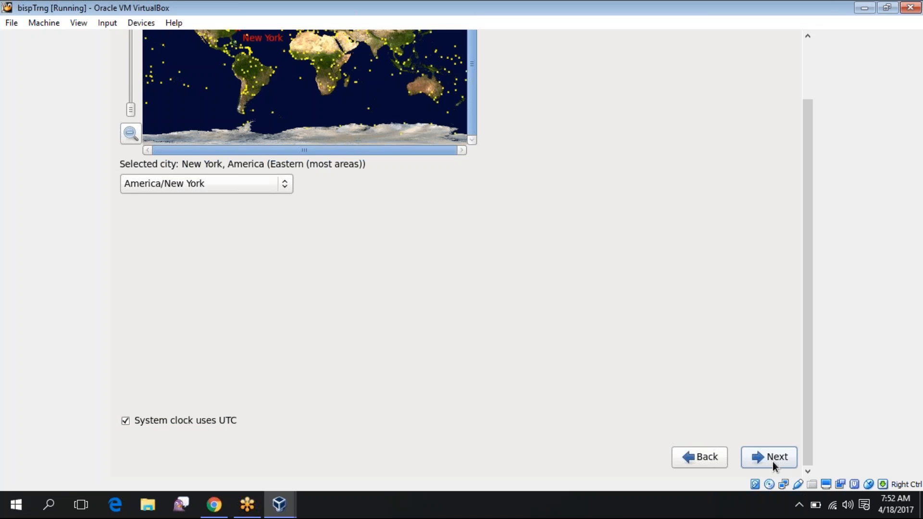
pyautogui.click(772, 461)
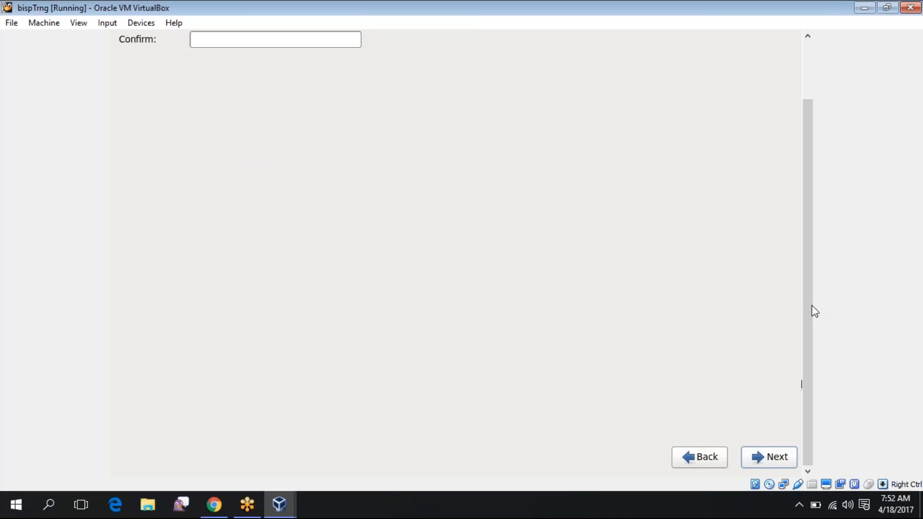
pyautogui.moveTo(811, 305); pyautogui.dragTo(12, 30)
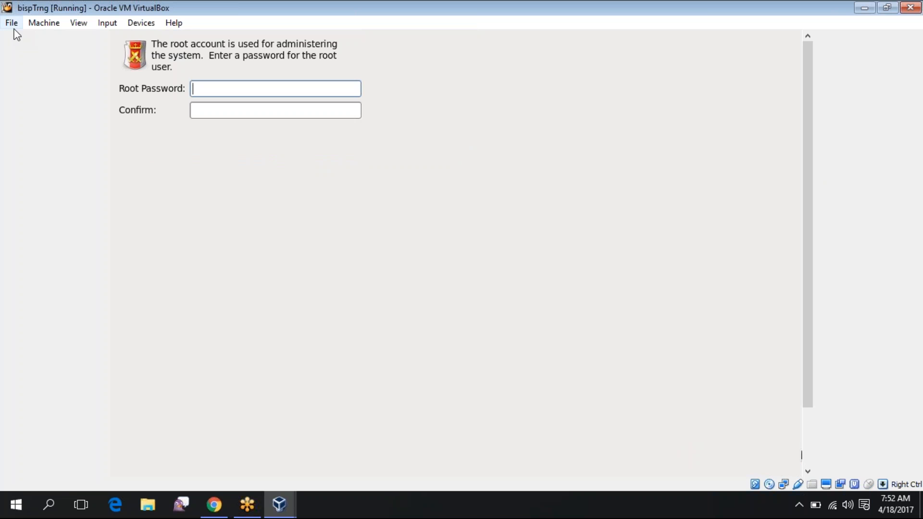
# In Preferences > Display, turn off Raise Window Under Mouse and keep guest screen size Automatic
pyautogui.click(13, 25)
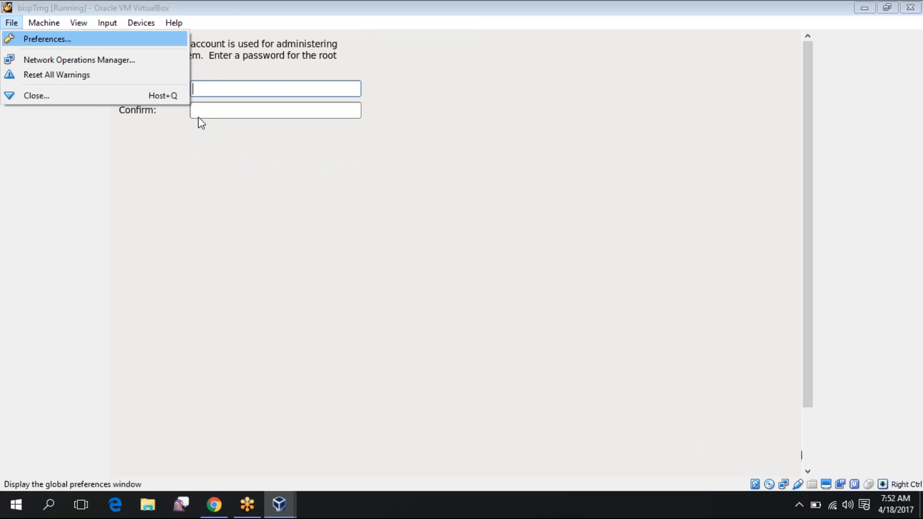
pyautogui.press('Return')
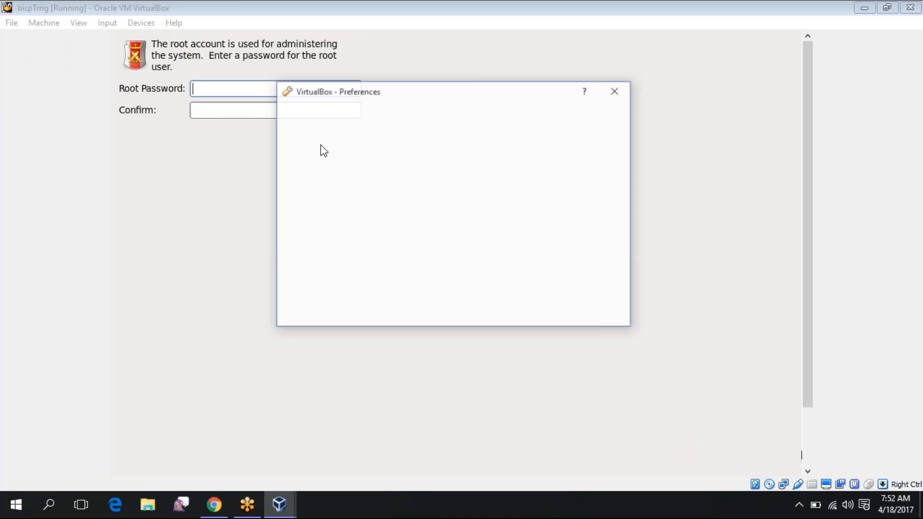
pyautogui.click(317, 166)
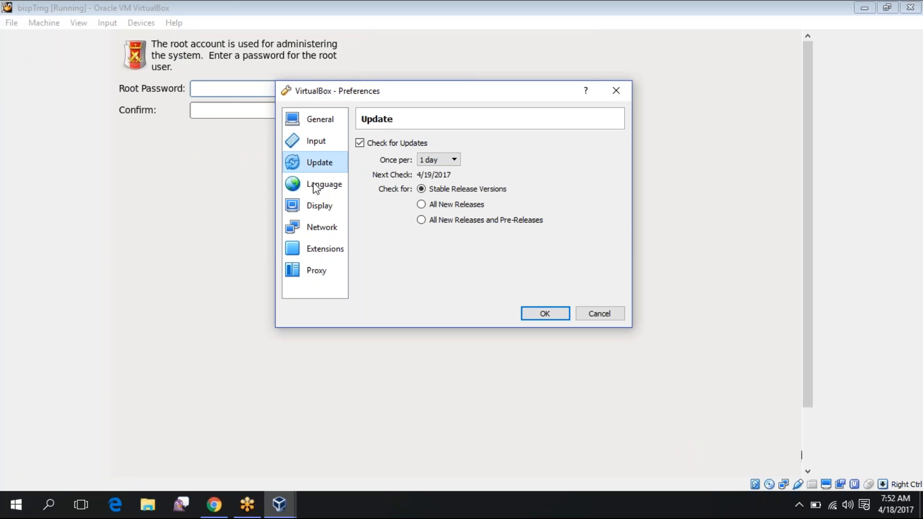
pyautogui.click(316, 187)
pyautogui.click(312, 207)
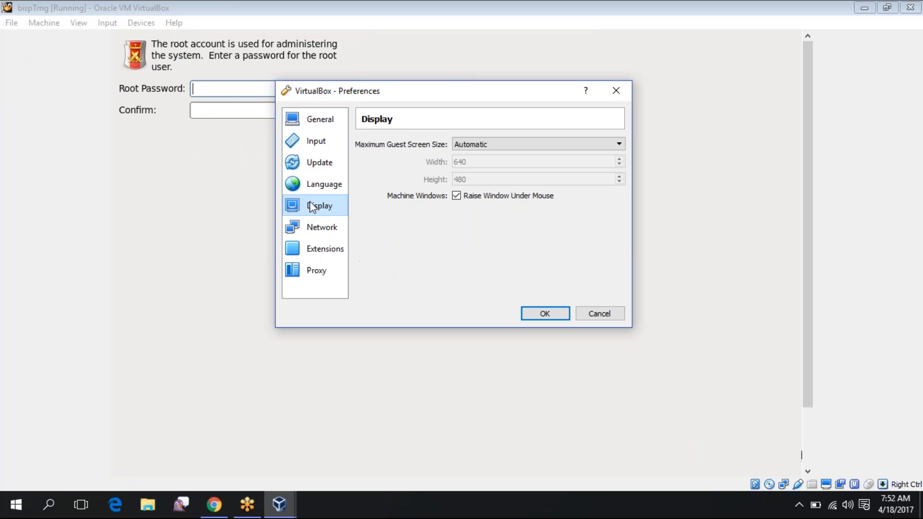
pyautogui.click(457, 196)
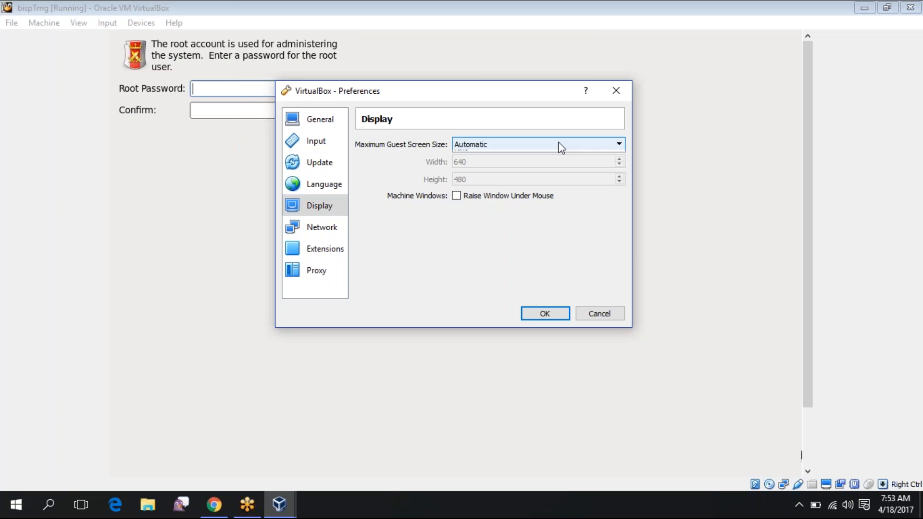
pyautogui.click(560, 145)
pyautogui.click(527, 155)
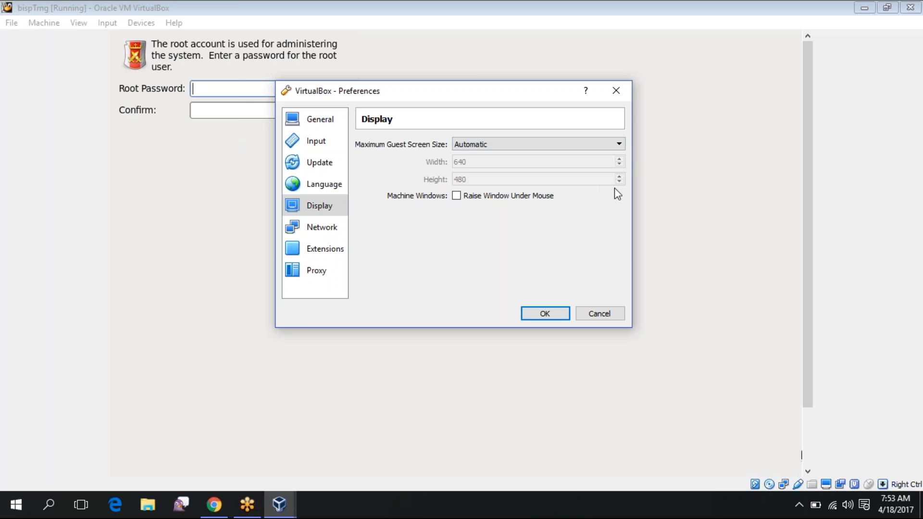
pyautogui.click(547, 312)
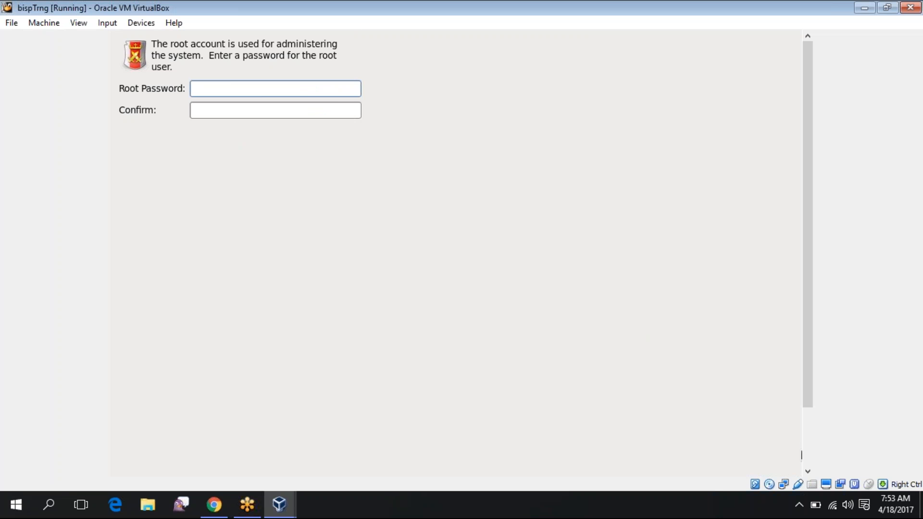
# Enter a short root password in both fields, then dismiss the resulting password-length error
pyautogui.write('root')
pyautogui.press('Tab')
pyautogui.write('roo')
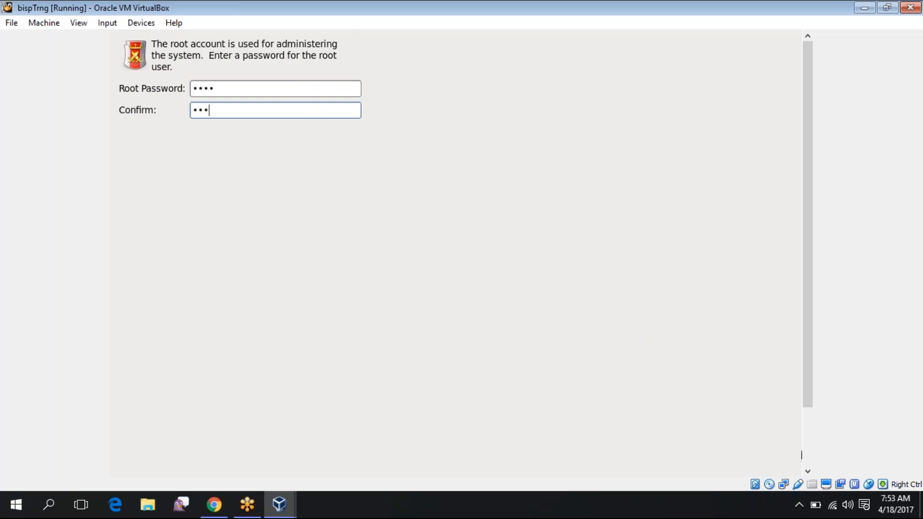
pyautogui.write('t')
pyautogui.scroll(-2, 812, 423)
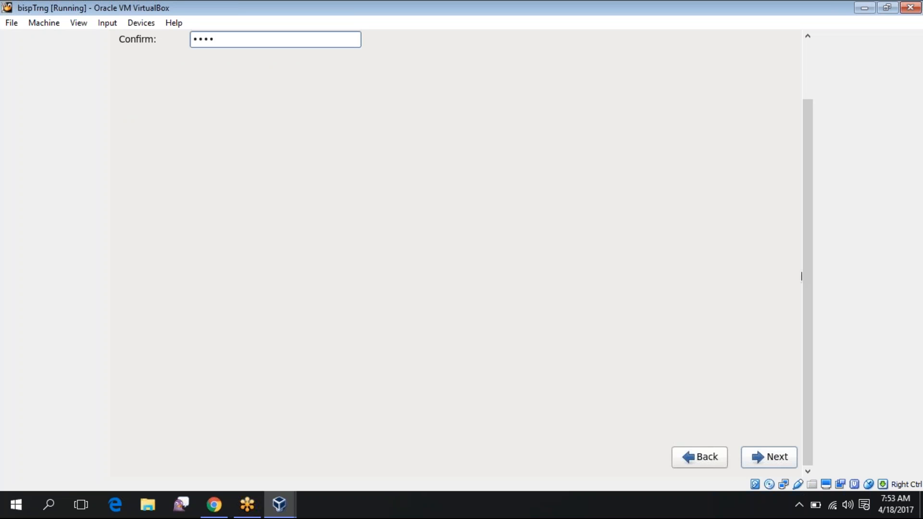
pyautogui.click(786, 464)
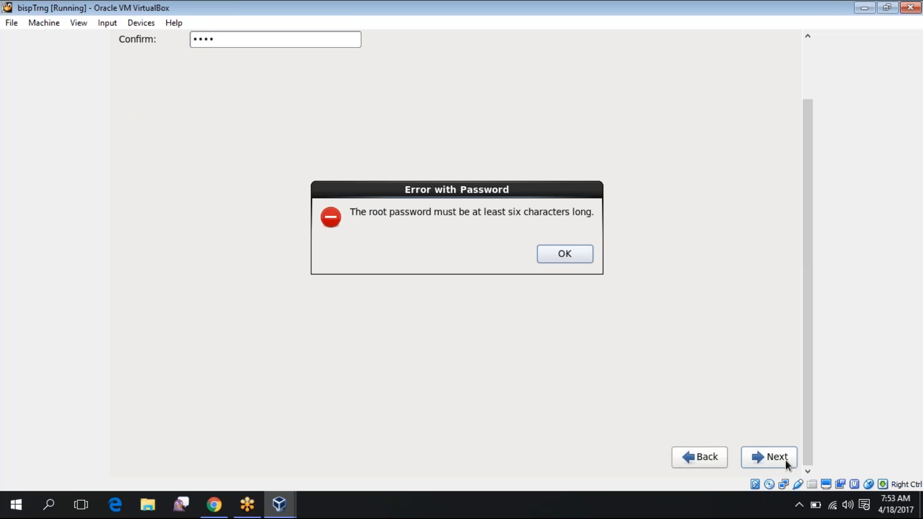
pyautogui.click(579, 259)
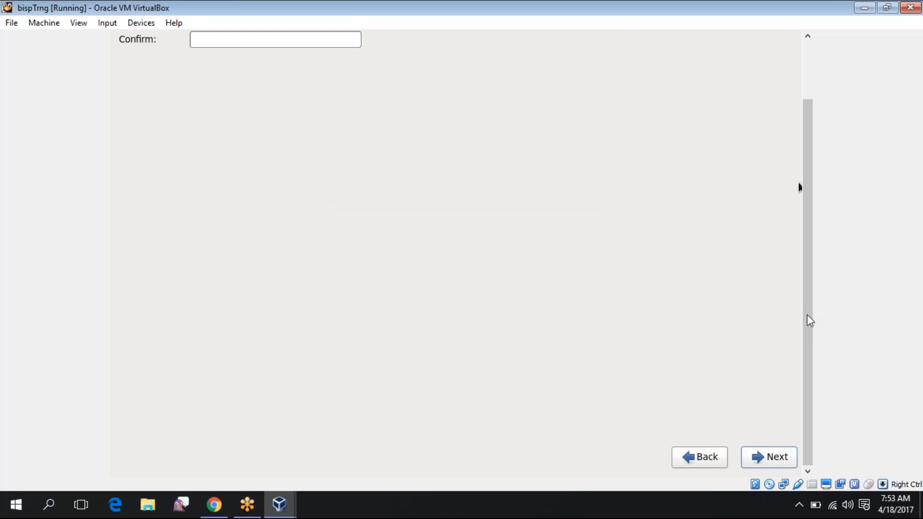
# Enter and confirm a longer 7-character root password and accept it despite the weak-password warning
pyautogui.moveTo(808, 316); pyautogui.dragTo(808, 245)
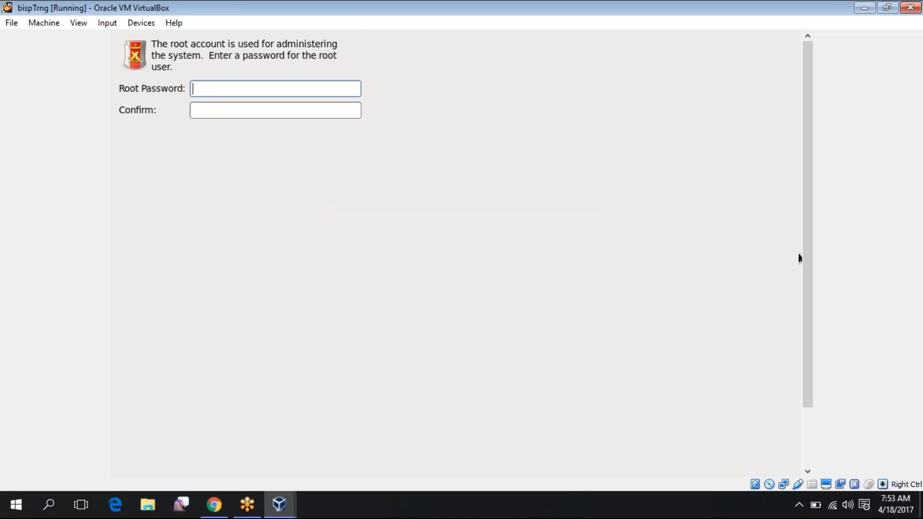
pyautogui.write('•••••••')
pyautogui.press('Tab')
pyautogui.write('•••••••')
pyautogui.press('Control_R')
pyautogui.press('Tab')
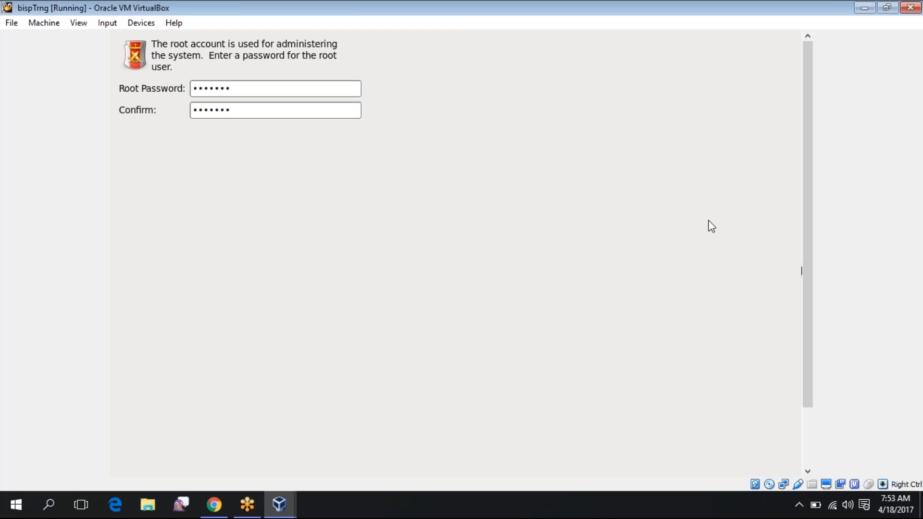
pyautogui.press('Return')
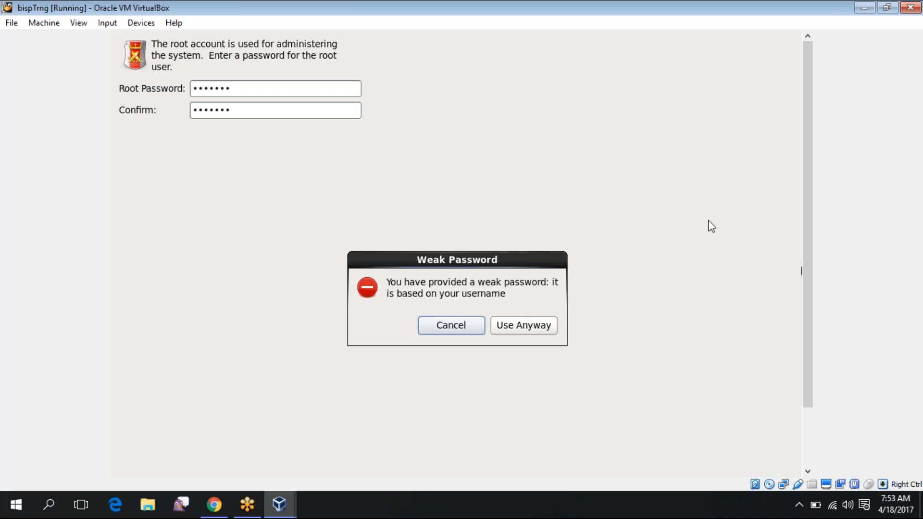
pyautogui.press('Tab')
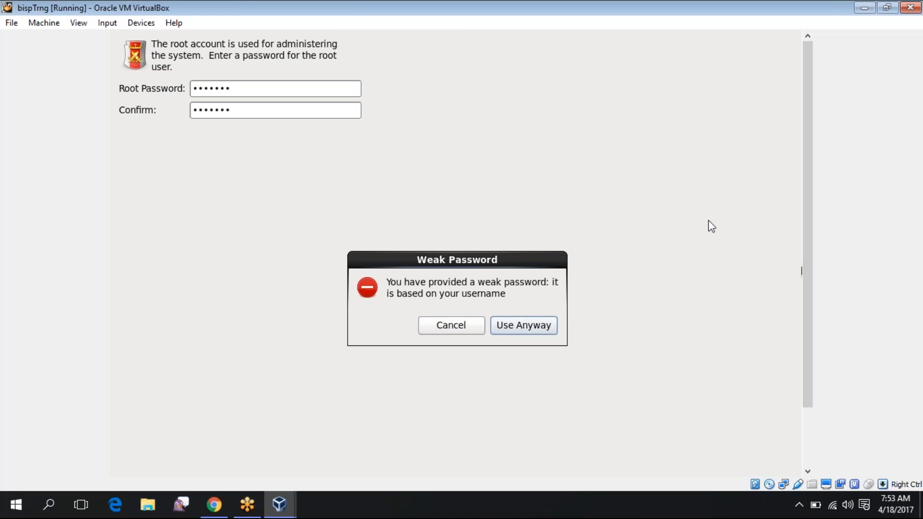
pyautogui.press('Return')
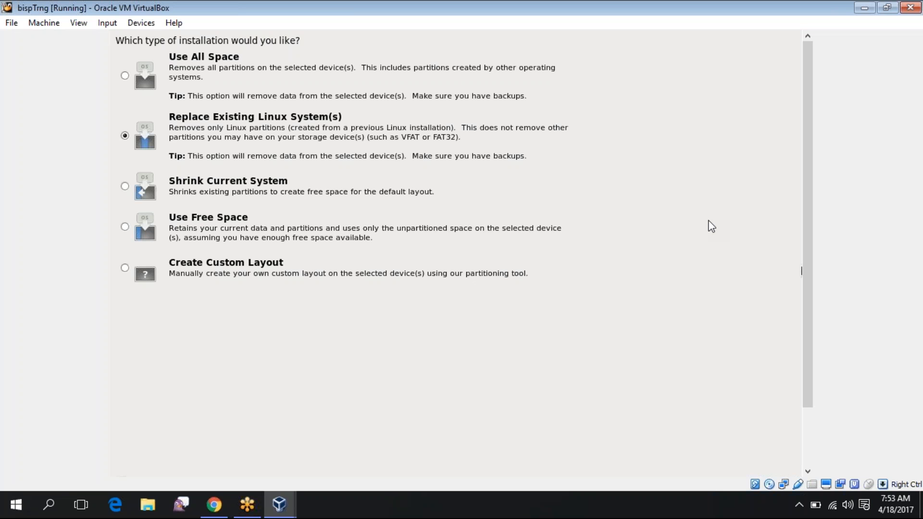
# Keep Replace Existing Linux System(s) and confirm writing the partitioning changes to disk
pyautogui.press('Return')
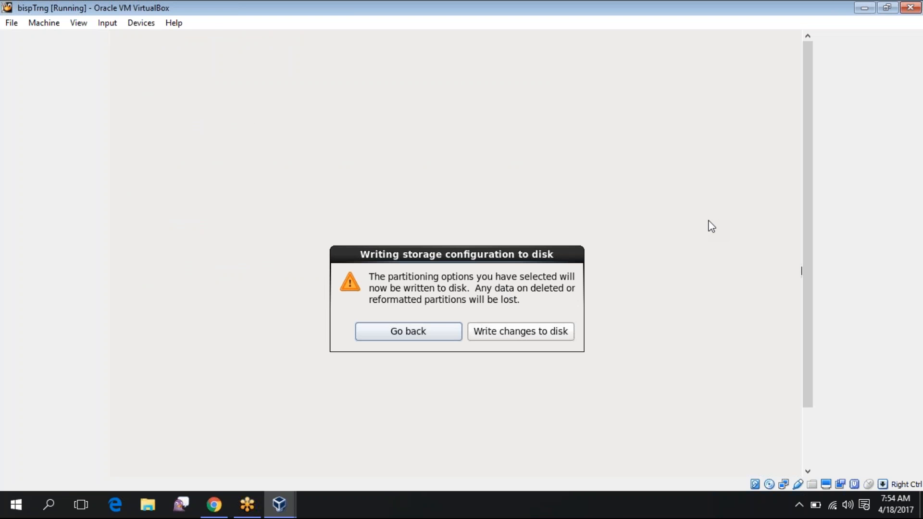
pyautogui.press('Tab')
pyautogui.press('Return')
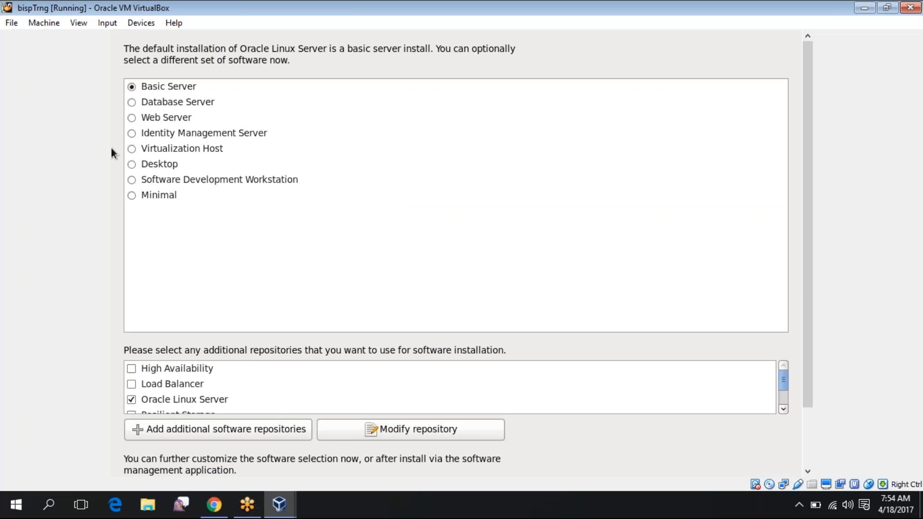
# Choose the Desktop software set, cancel adding an extra repository, and proceed to dependency checking
pyautogui.click(132, 164)
pyautogui.press('Down')
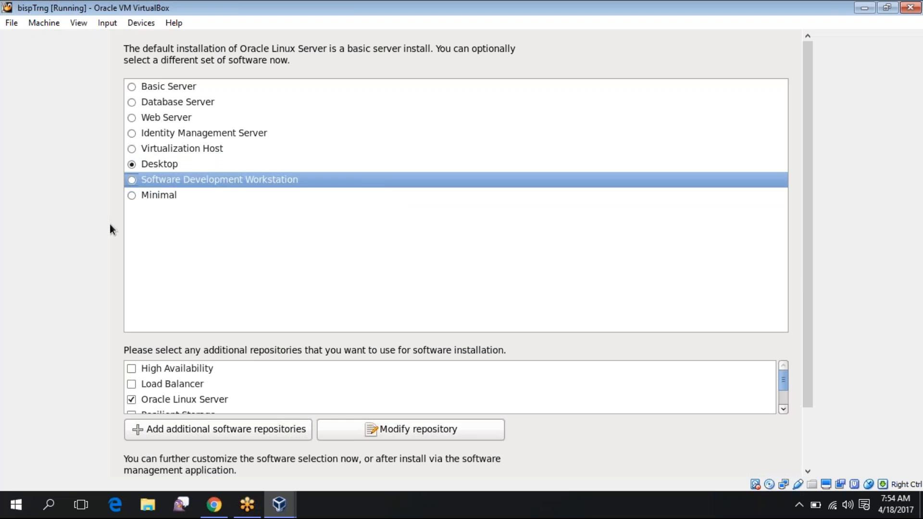
pyautogui.press('Down')
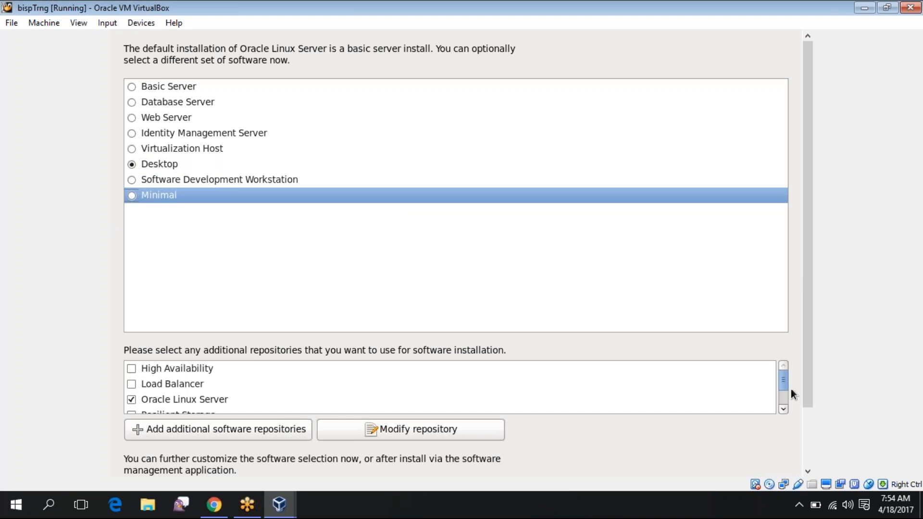
pyautogui.moveTo(784, 373)
pyautogui.mouseDown()
pyautogui.moveTo(786, 402)
pyautogui.moveTo(785, 367)
pyautogui.mouseUp()
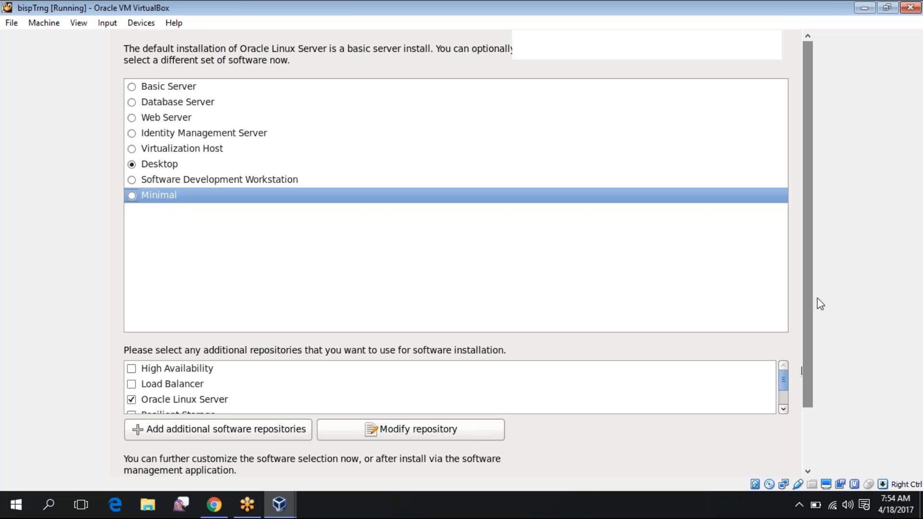
pyautogui.scroll(-2, 816, 302)
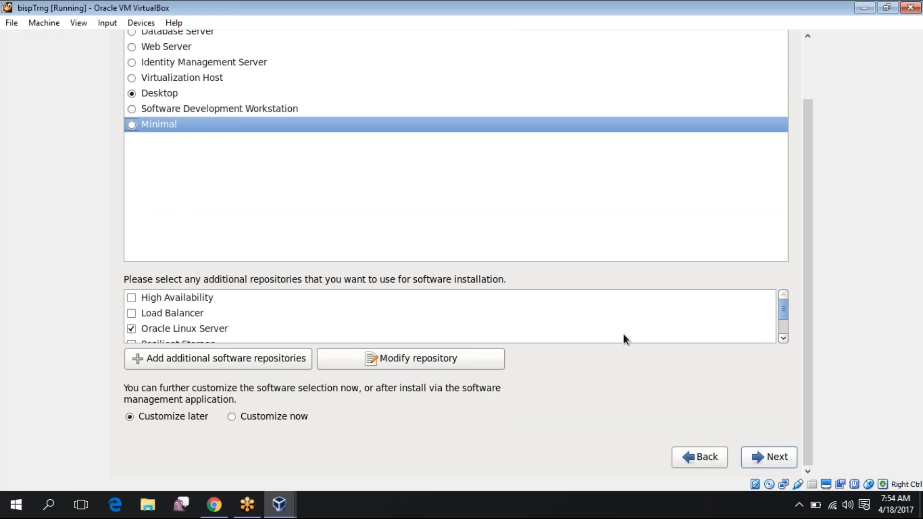
pyautogui.click(252, 362)
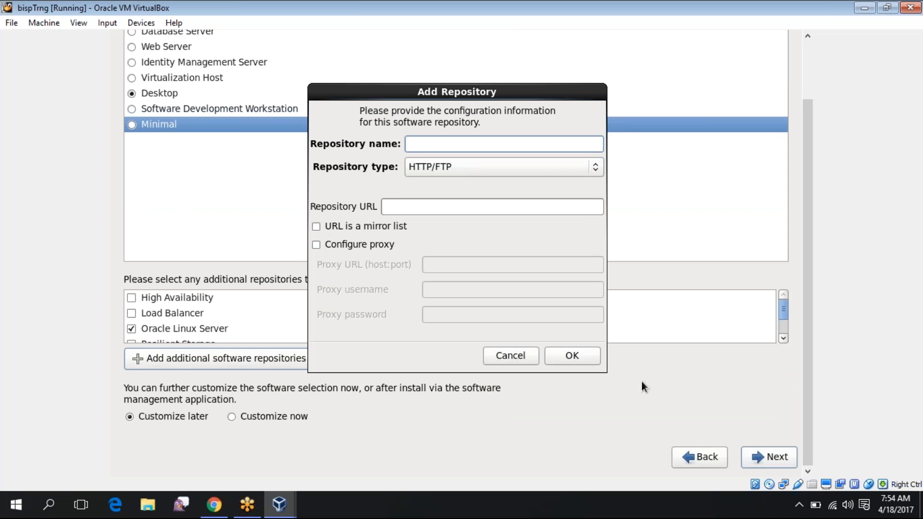
pyautogui.click(521, 360)
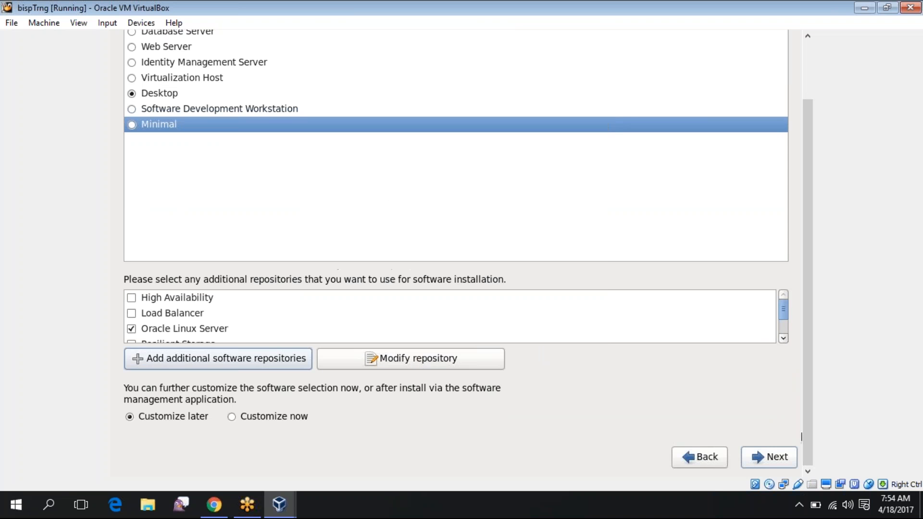
pyautogui.click(763, 457)
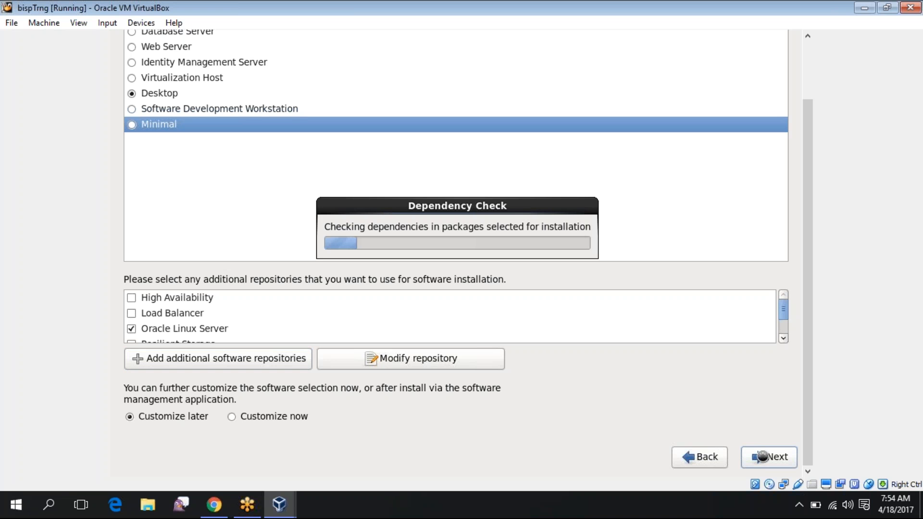
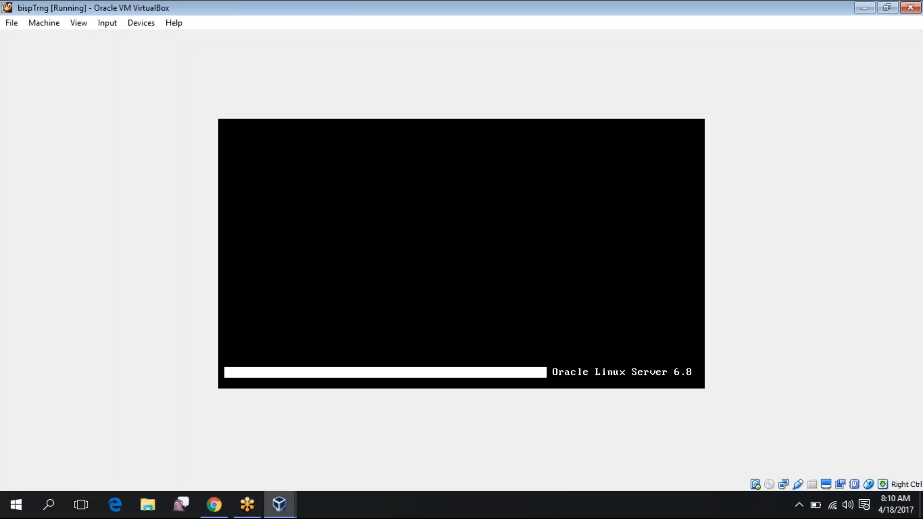
# Show the detailed boot messages, then scroll the guest view until the Welcome page's Forward button is visible
pyautogui.press('Escape')
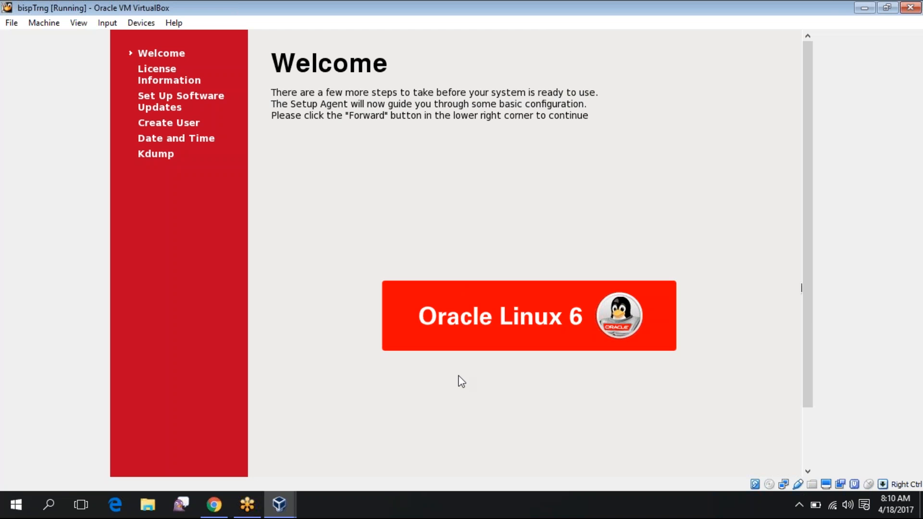
pyautogui.moveTo(812, 314); pyautogui.dragTo(809, 382)
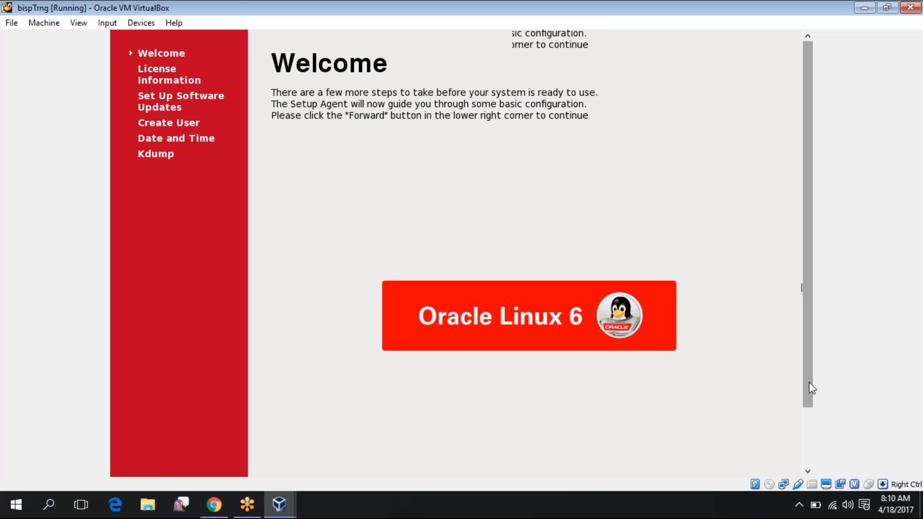
pyautogui.moveTo(809, 276); pyautogui.dragTo(809, 337)
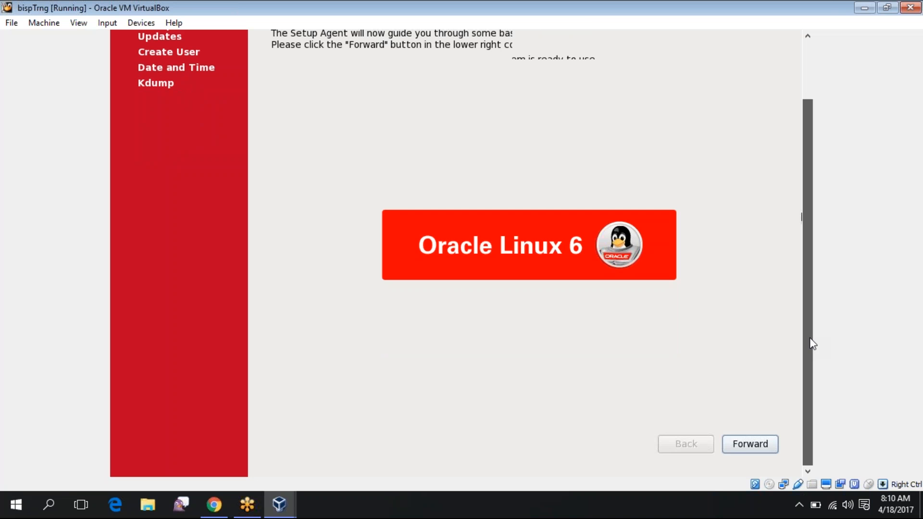
pyautogui.scroll(3, 809, 344)
pyautogui.scroll(-3, 819, 408)
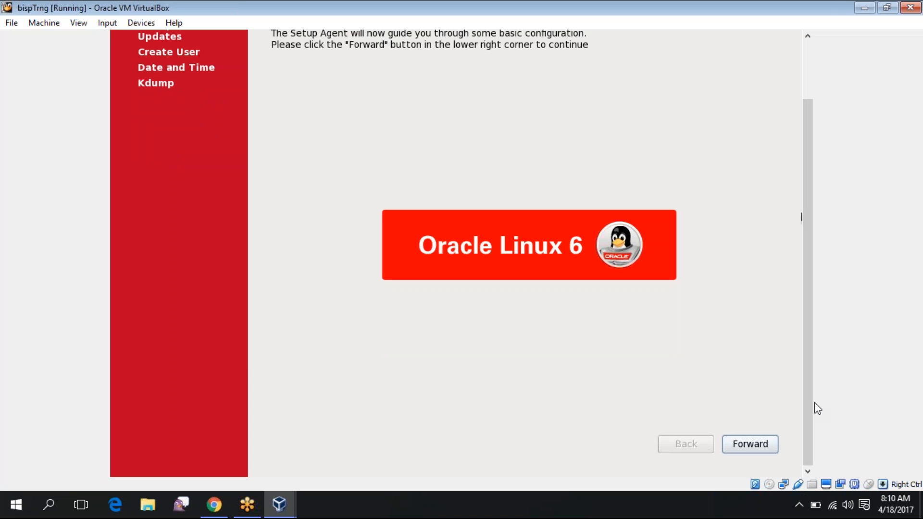
pyautogui.scroll(2, 811, 401)
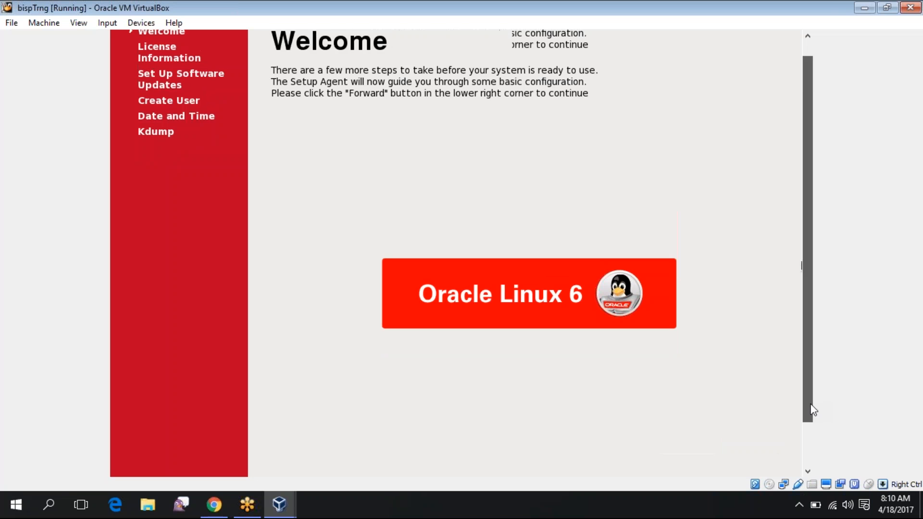
pyautogui.scroll(-2, 812, 411)
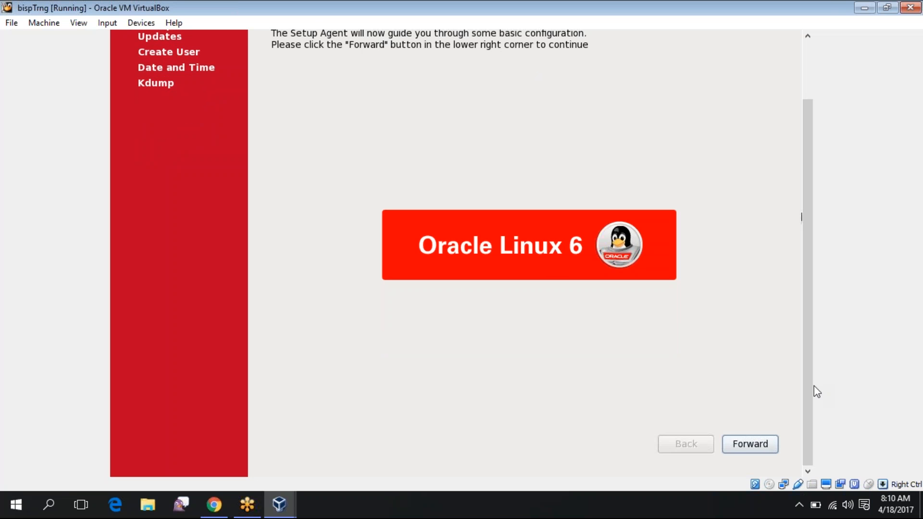
pyautogui.moveTo(810, 382)
pyautogui.mouseDown()
pyautogui.moveTo(809, 319)
pyautogui.moveTo(806, 366)
pyautogui.mouseUp()
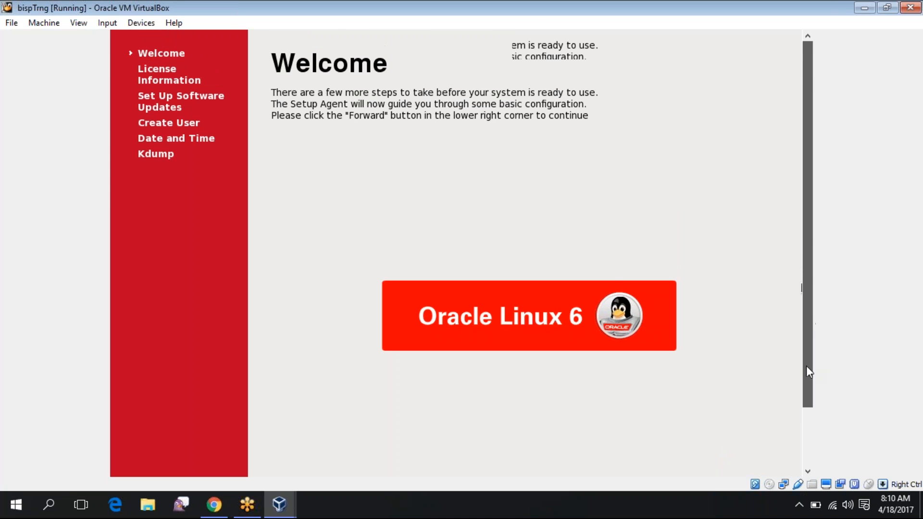
pyautogui.scroll(-2, 806, 365)
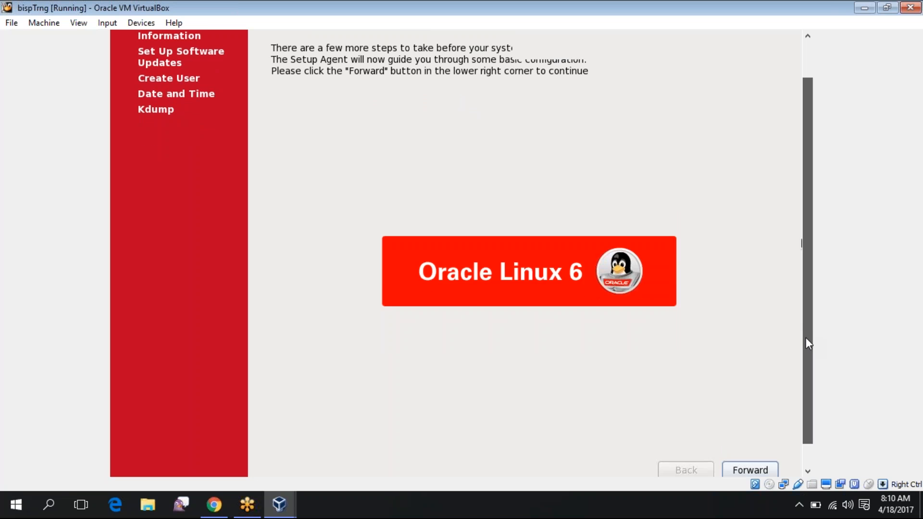
pyautogui.scroll(1, 806, 338)
pyautogui.scroll(-1, 805, 338)
pyautogui.scroll(-2, 813, 400)
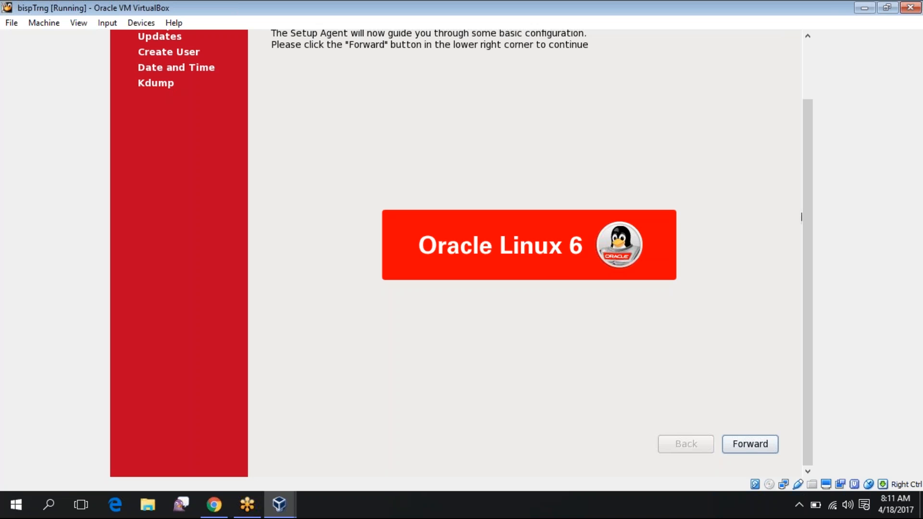
# Pass the Welcome page, defer software-update registration, and decline connecting to Unbreakable Linux Network for now
pyautogui.click(753, 449)
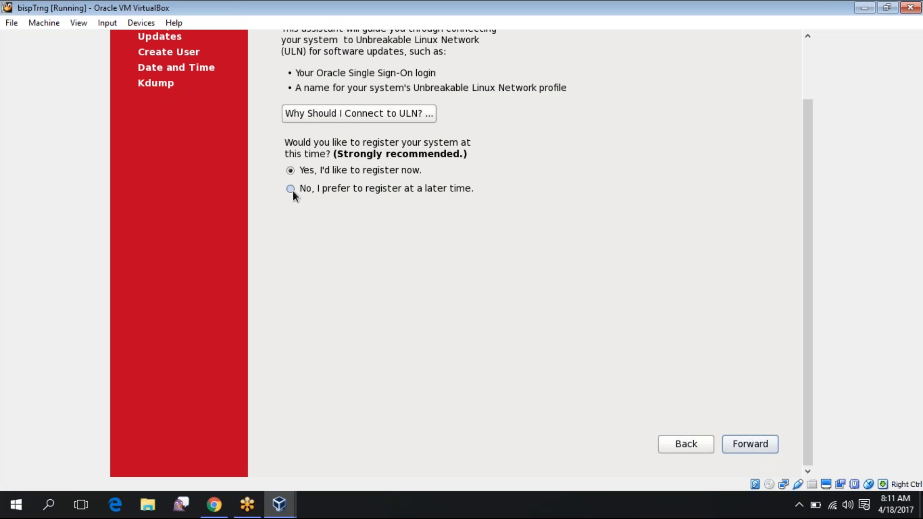
pyautogui.click(770, 450)
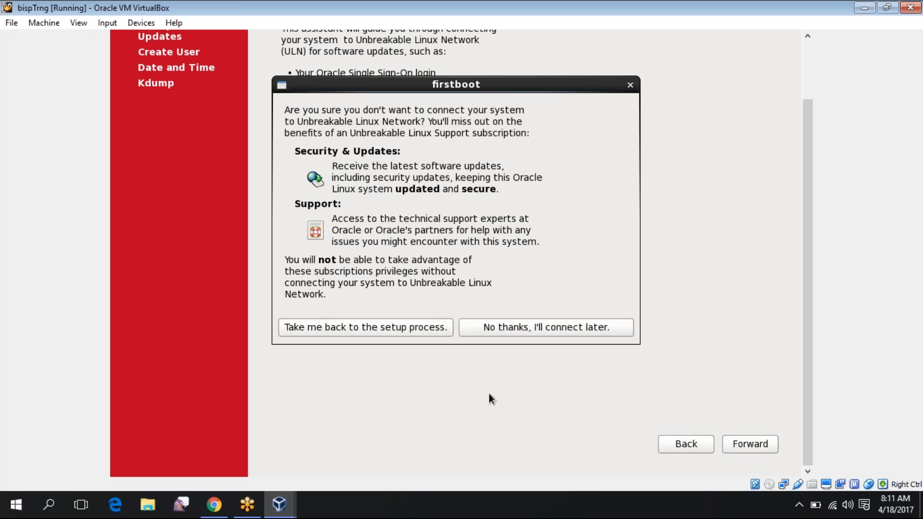
pyautogui.click(497, 334)
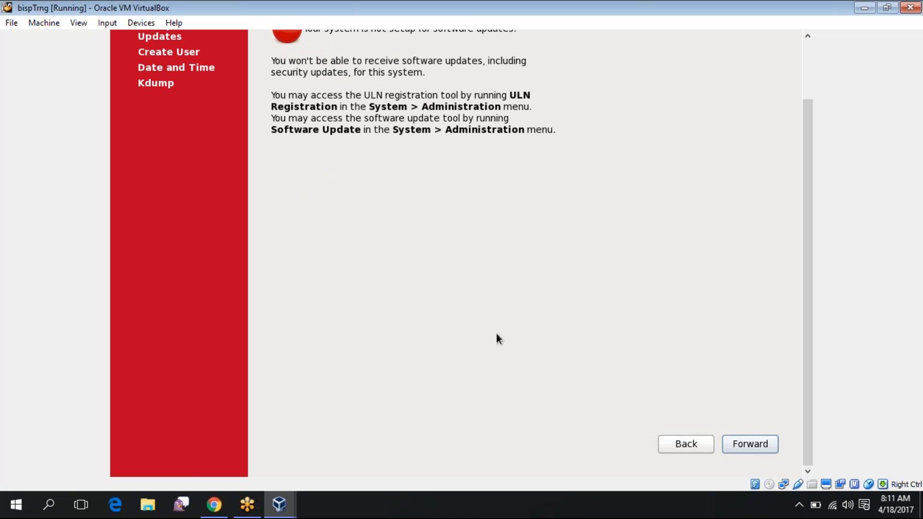
pyautogui.click(749, 448)
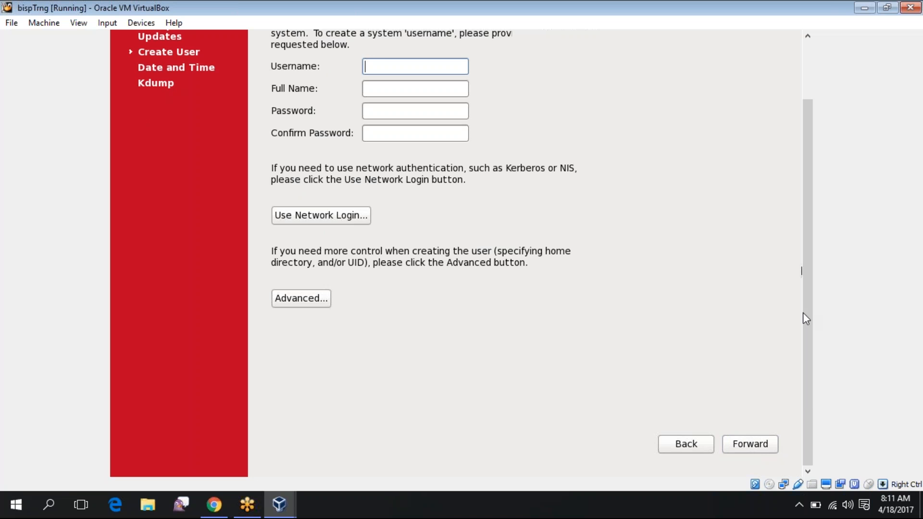
# Enter the username 'bisp' and a password on the Create User page
pyautogui.scroll(3, 802, 313)
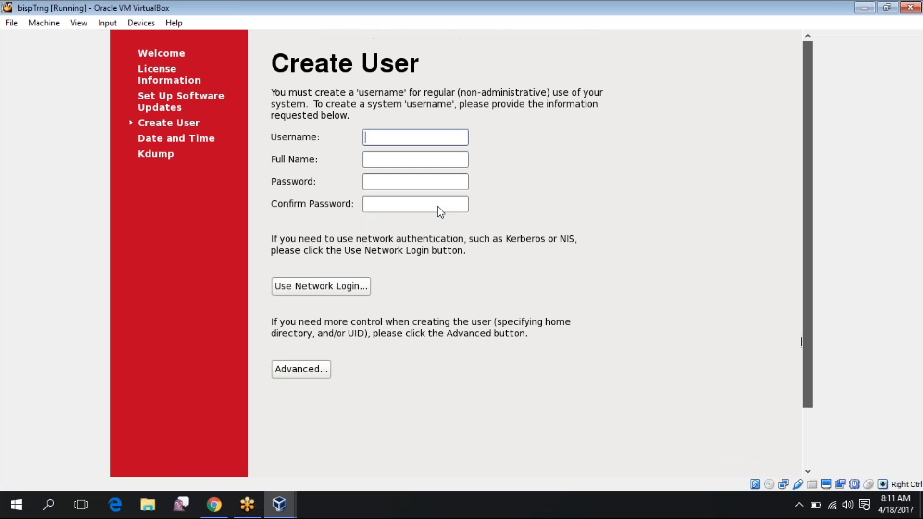
pyautogui.click(417, 140)
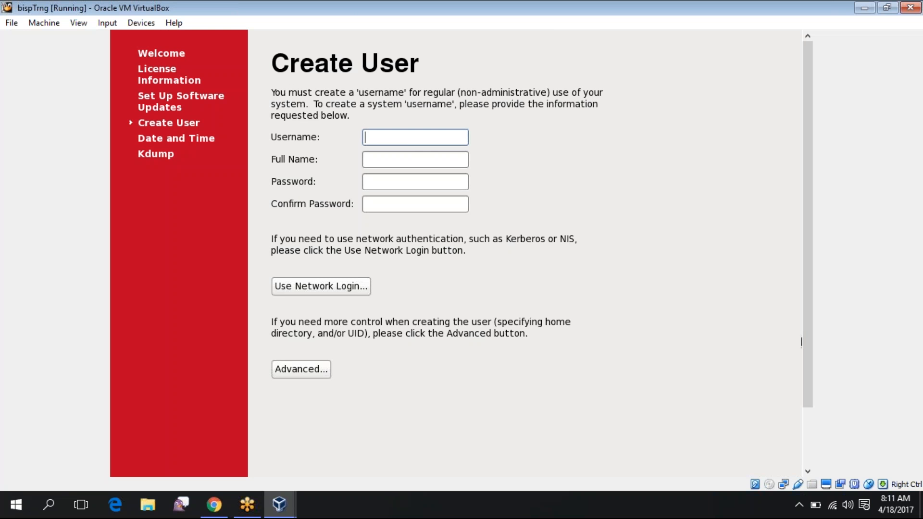
pyautogui.write('bisp')
pyautogui.press('Tab')
pyautogui.press('Tab')
pyautogui.press('Tab')
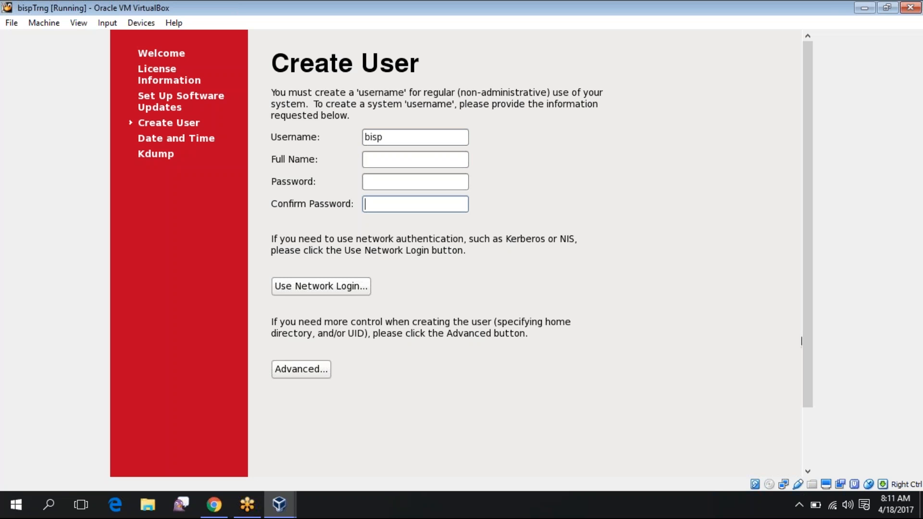
pyautogui.write('•••••••')
pyautogui.press('Control_R')
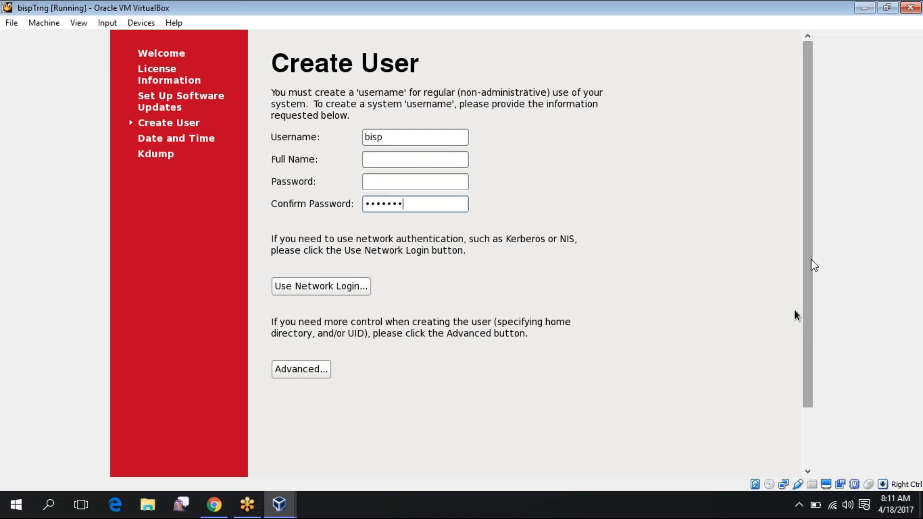
pyautogui.scroll(-3, 813, 262)
pyautogui.scroll(3, 819, 246)
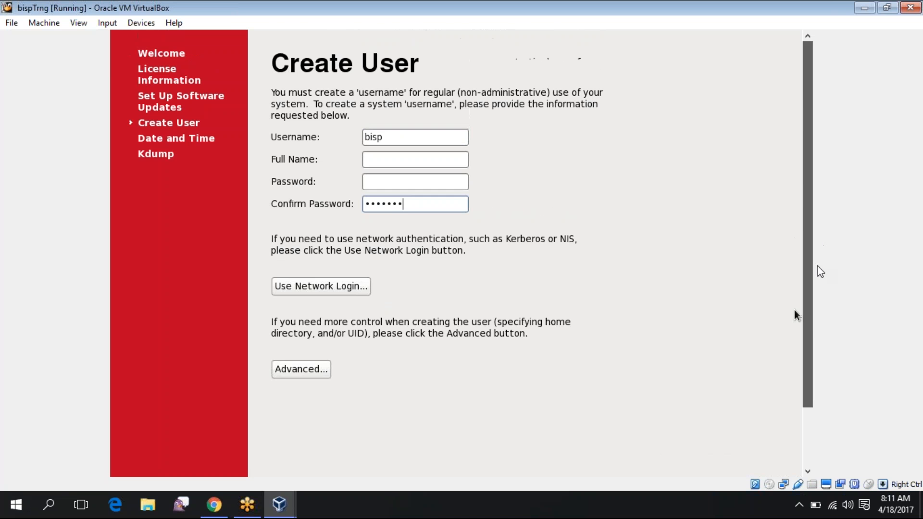
pyautogui.scroll(-1, 819, 293)
pyautogui.scroll(-1, 821, 325)
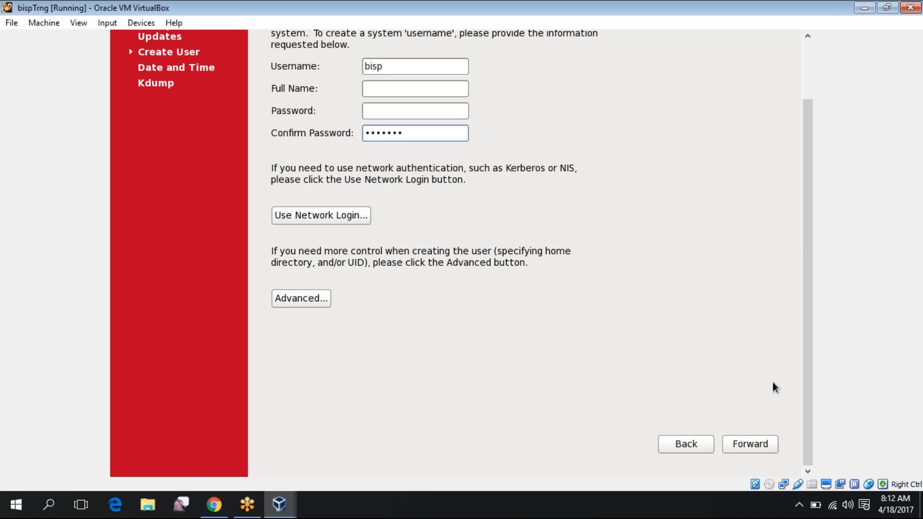
# Clear the missing-password error by re-entering and confirming the password, accepting the weak-password warning
pyautogui.click(757, 449)
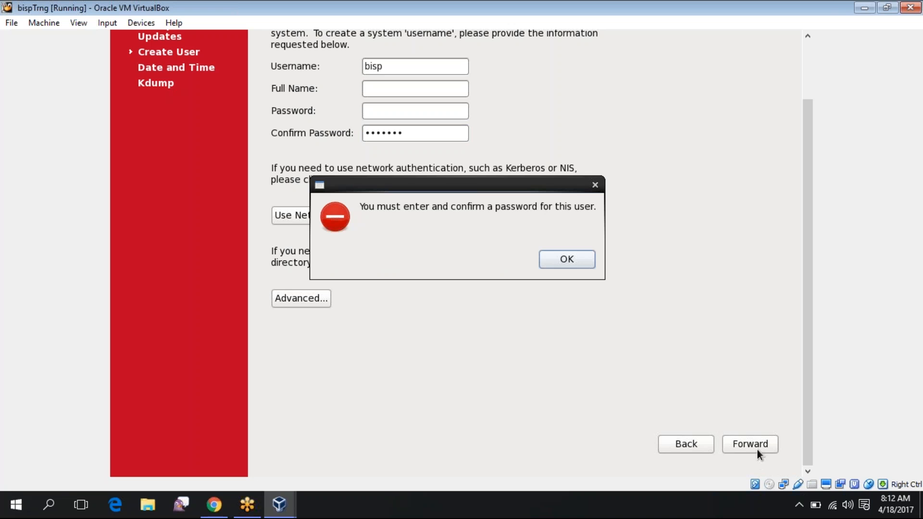
pyautogui.click(578, 265)
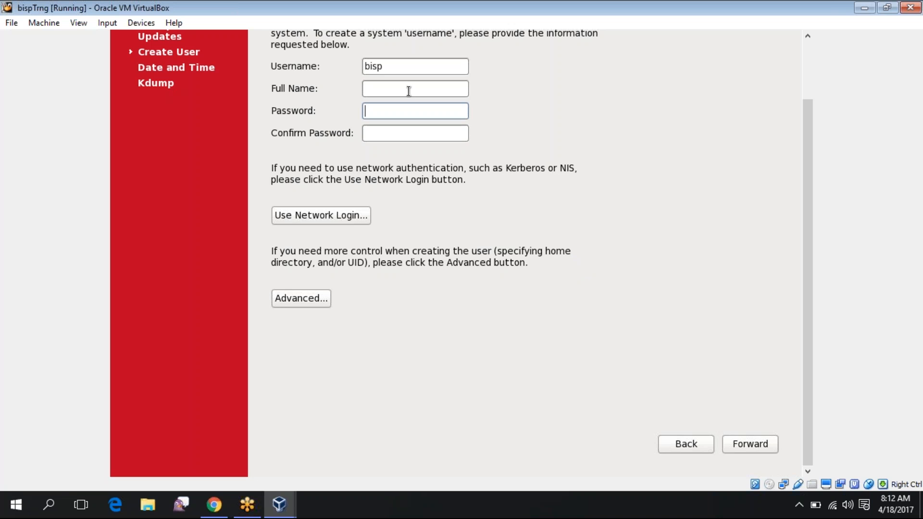
pyautogui.write('bisp123')
pyautogui.press('Tab')
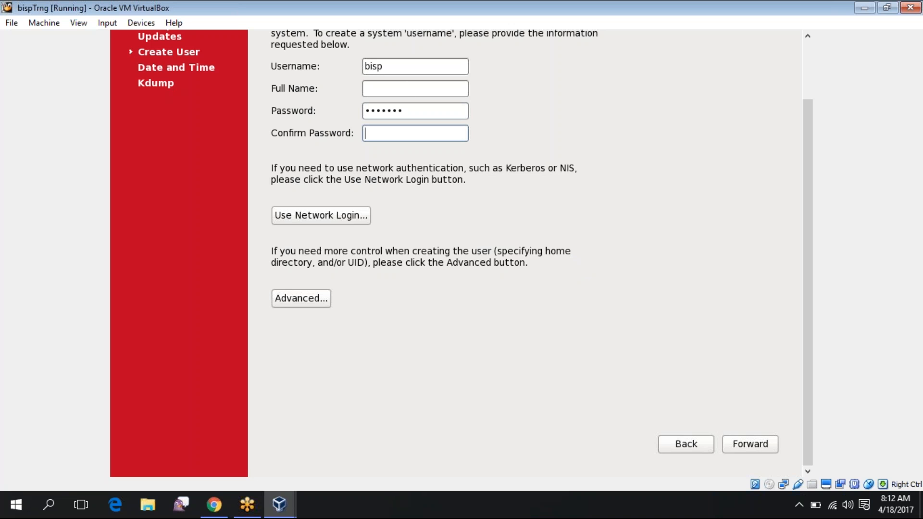
pyautogui.write('bisp123')
pyautogui.click(757, 445)
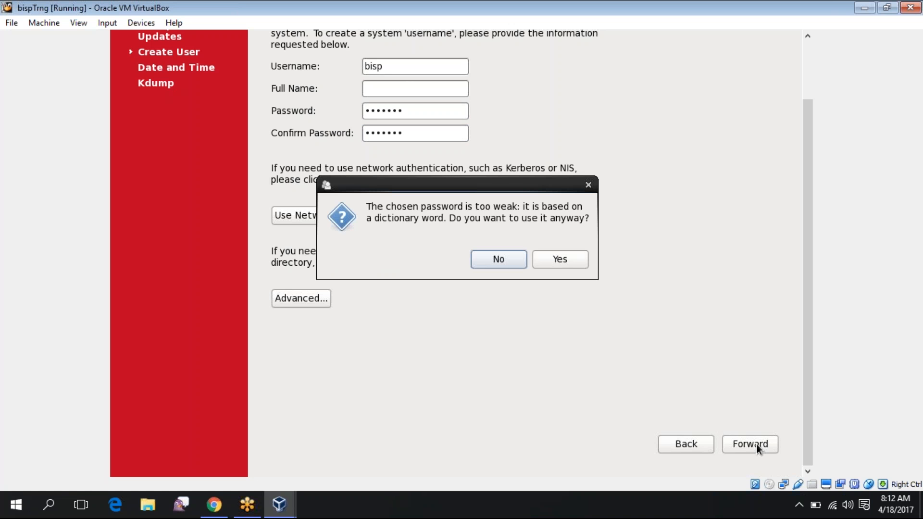
pyautogui.click(570, 266)
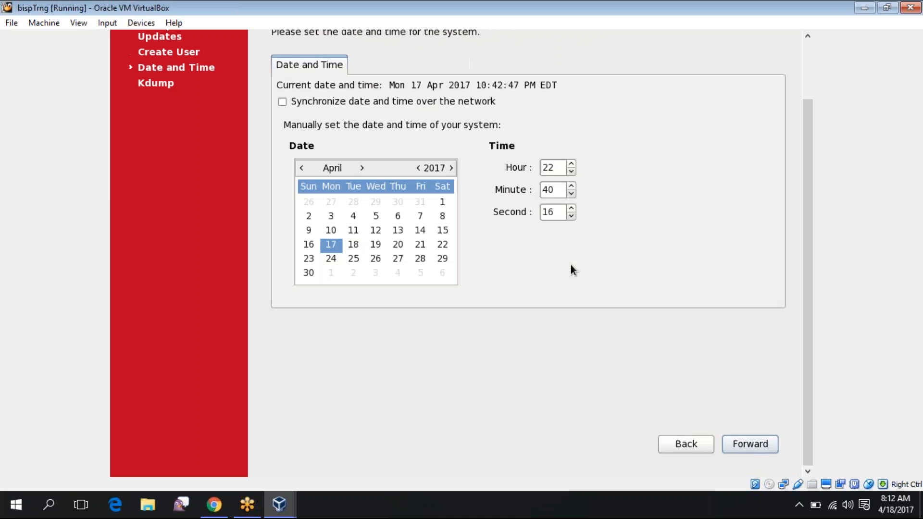
# Keep the current date, time and kdump settings, finish setup, and agree to reboot the guest
pyautogui.click(750, 445)
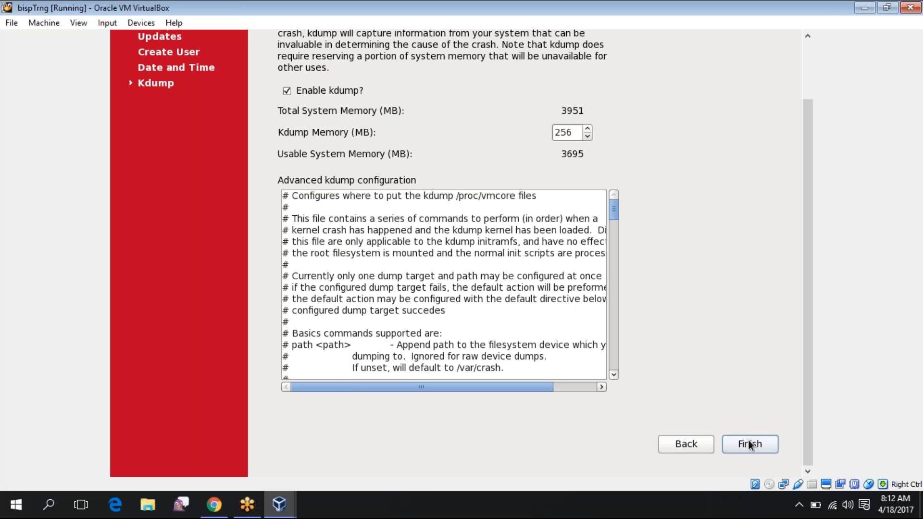
pyautogui.click(749, 445)
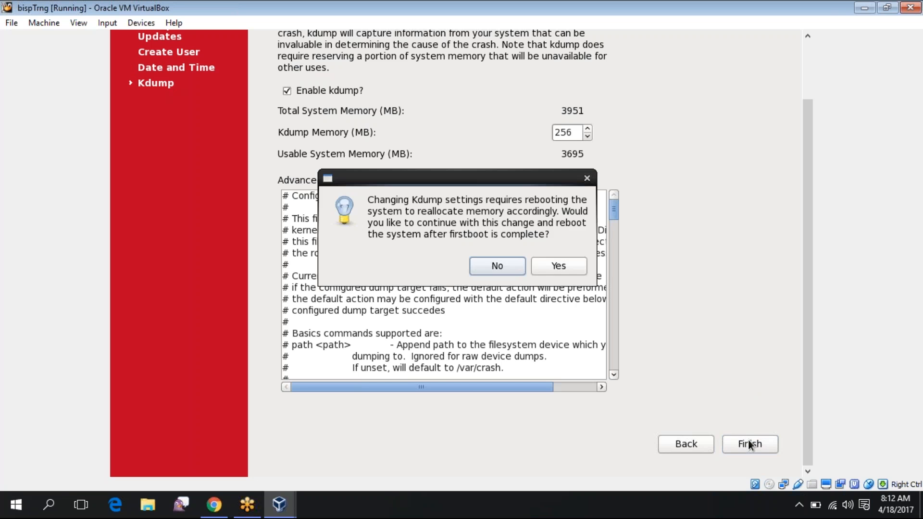
pyautogui.click(562, 272)
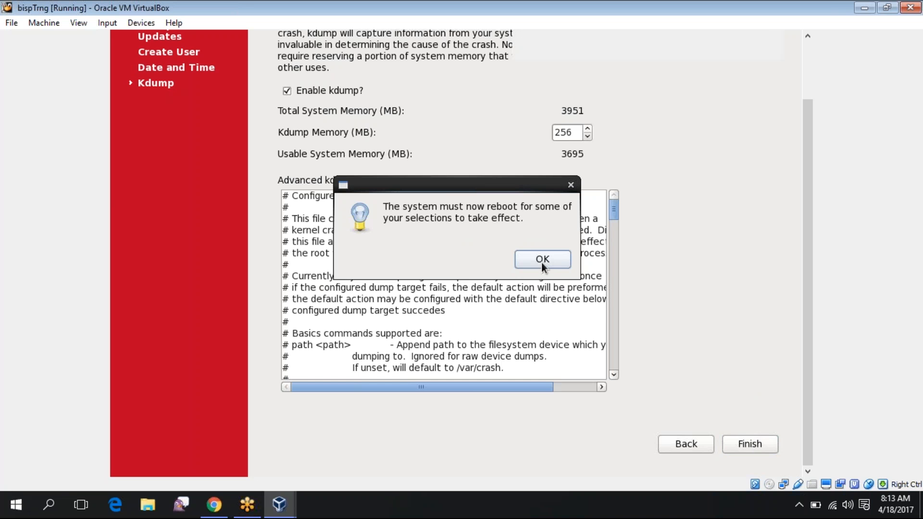
pyautogui.click(541, 263)
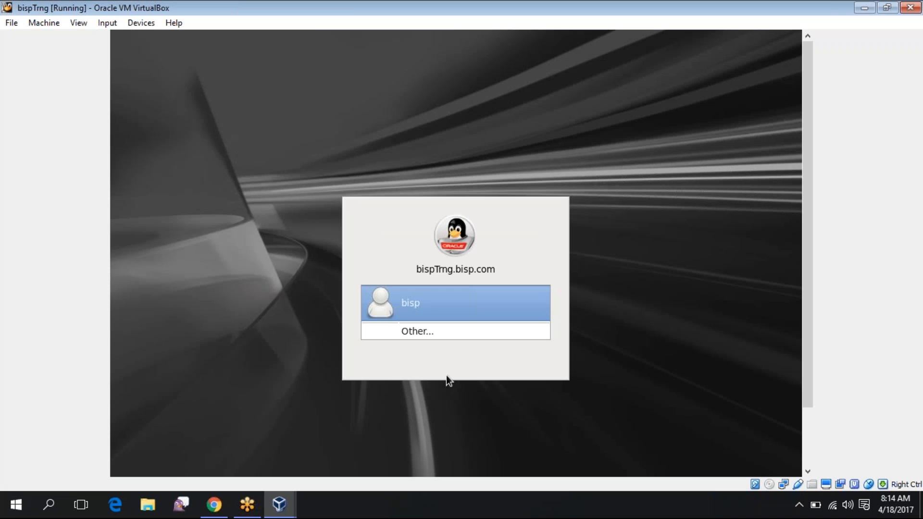
# Log in as the bisp user with the account password, correcting a mistyped entry
pyautogui.click(424, 290)
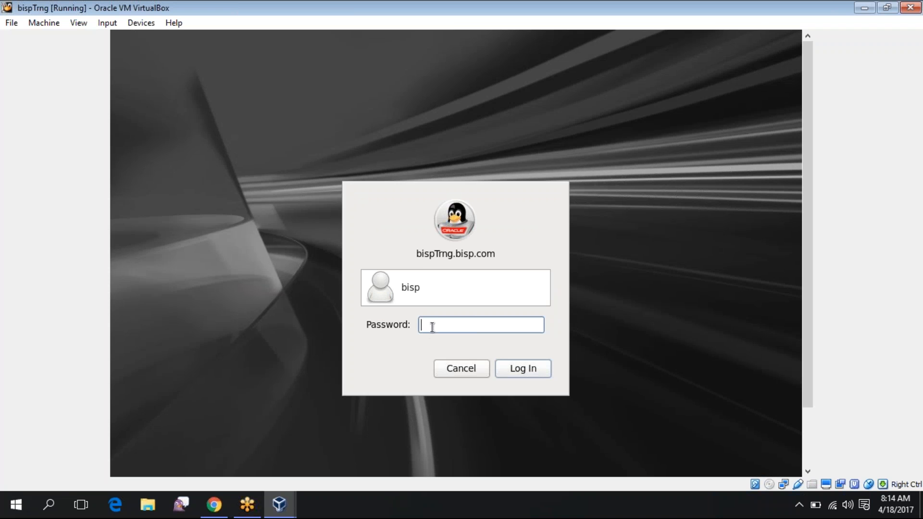
pyautogui.write('•••')
pyautogui.press('BackSpace')
pyautogui.press('BackSpace')
pyautogui.write('•••')
pyautogui.press('Return')
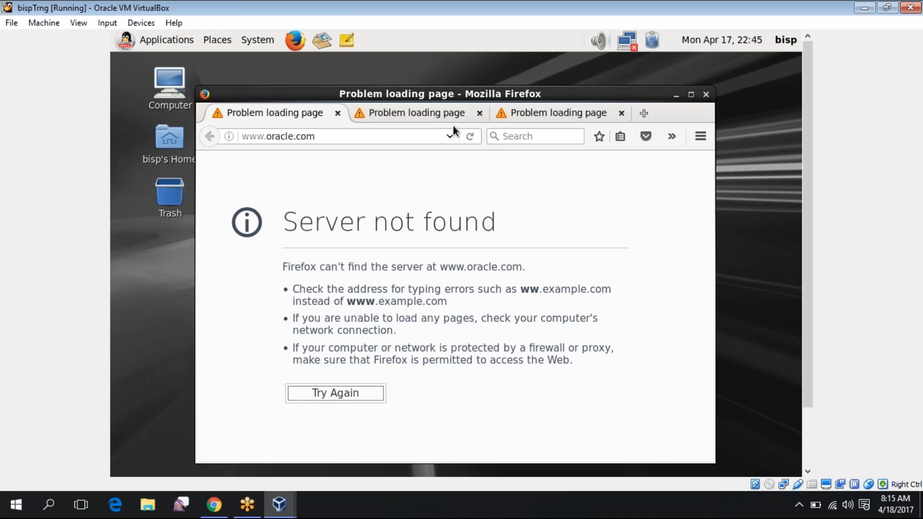
# Close Firefox with its three tabs and open a maximized terminal on the guest desktop
pyautogui.click(706, 94)
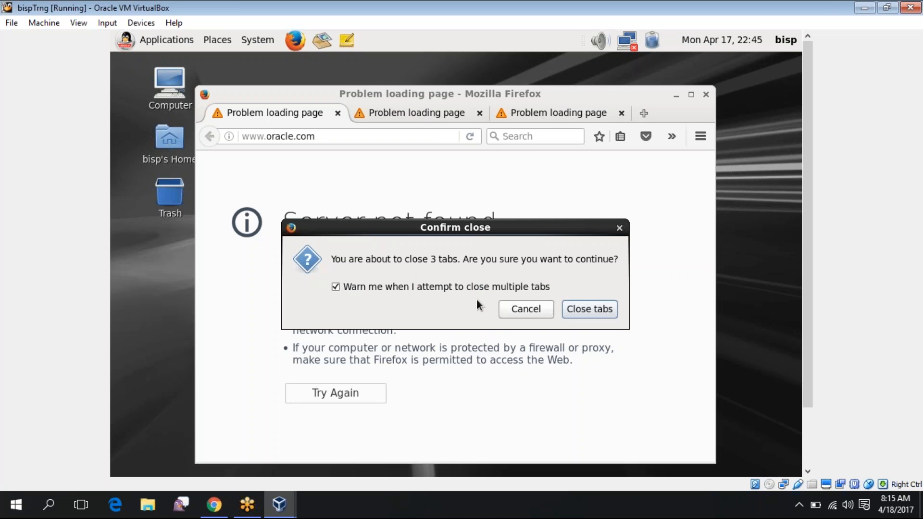
pyautogui.click(614, 309)
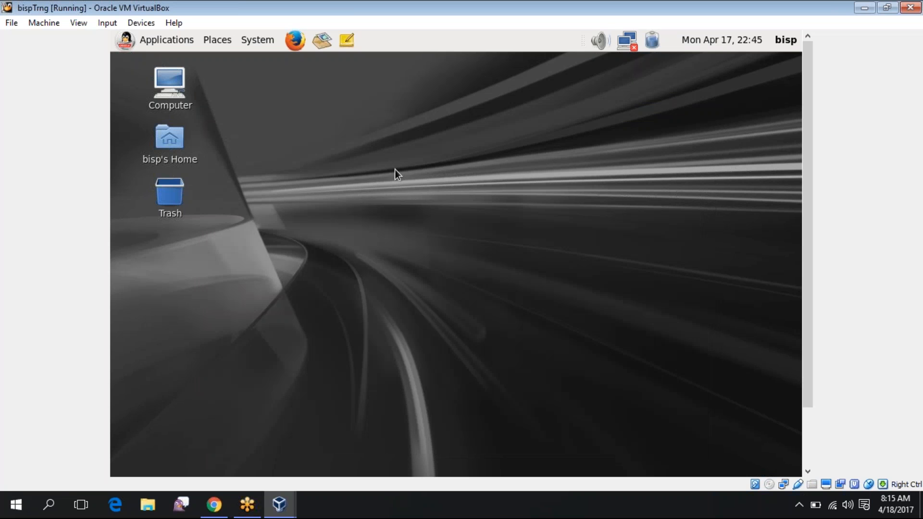
pyautogui.rightClick(394, 173)
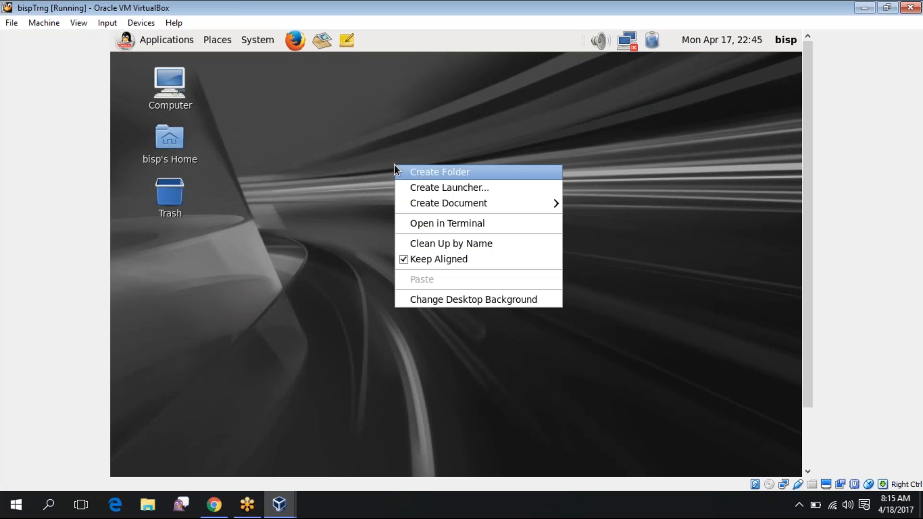
pyautogui.click(414, 221)
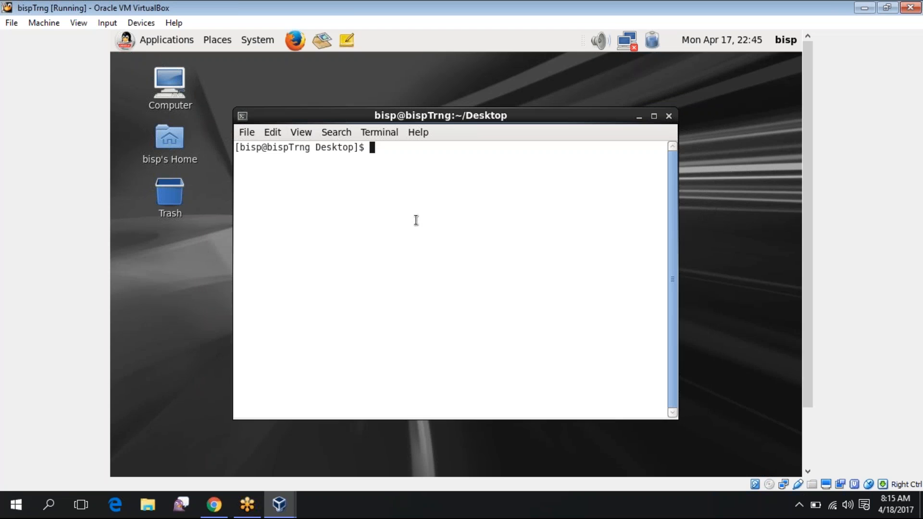
pyautogui.doubleClick(439, 115)
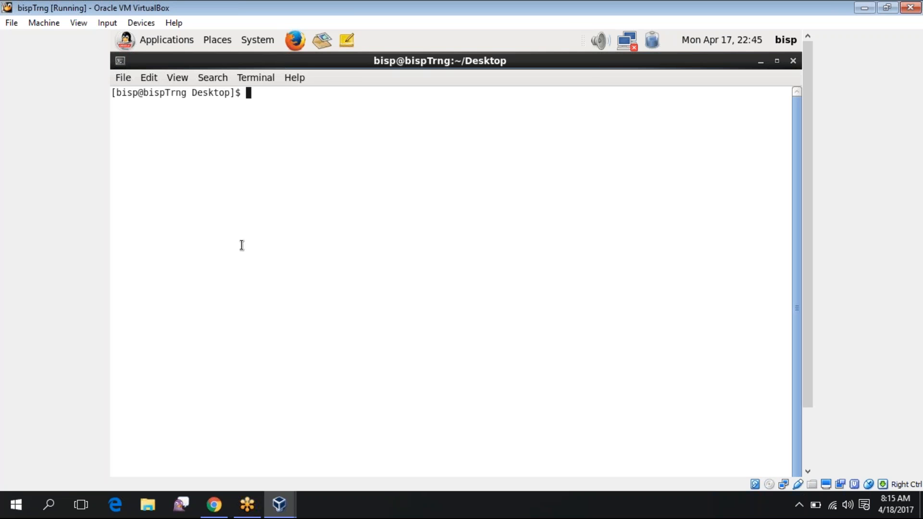
# Run df -h, ifconfig and cat /etc/hosts, then power off the machine
pyautogui.write('df -h')
pyautogui.press('Return')
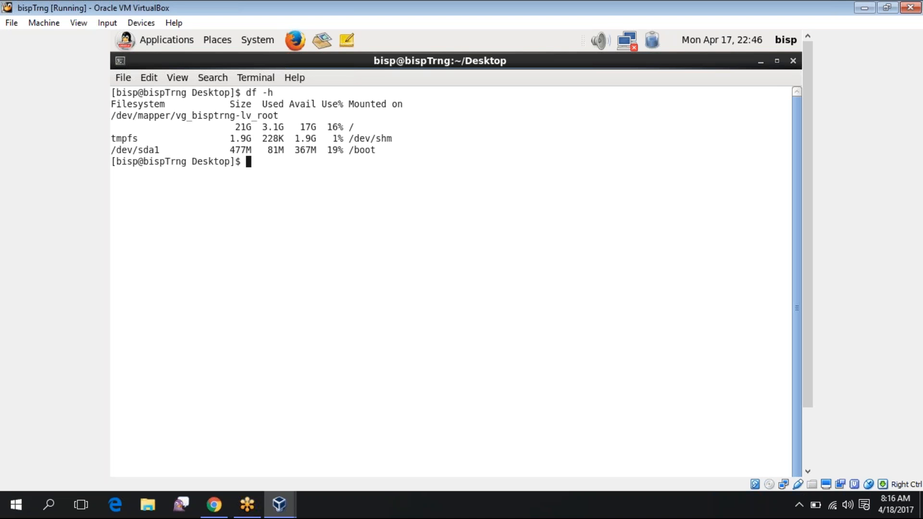
pyautogui.write('ifconfig')
pyautogui.press('Return')
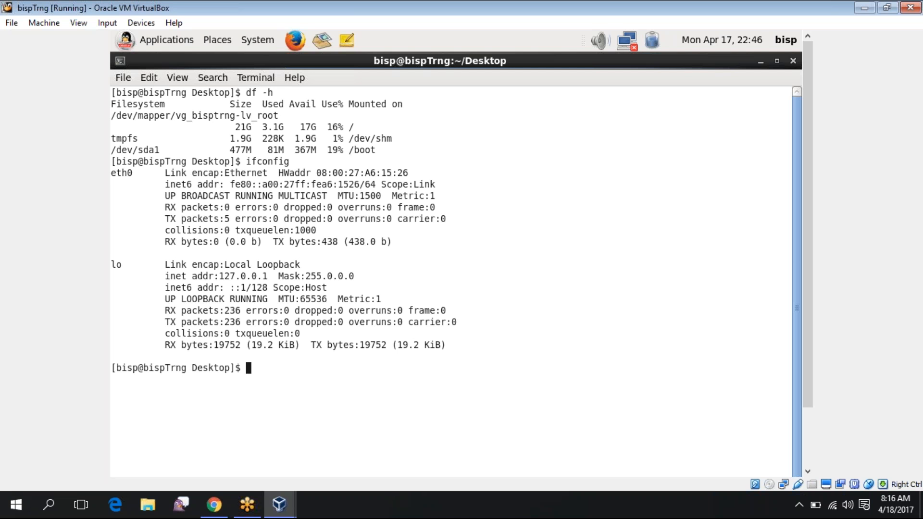
pyautogui.write('cat /etc/hosts')
pyautogui.press('Return')
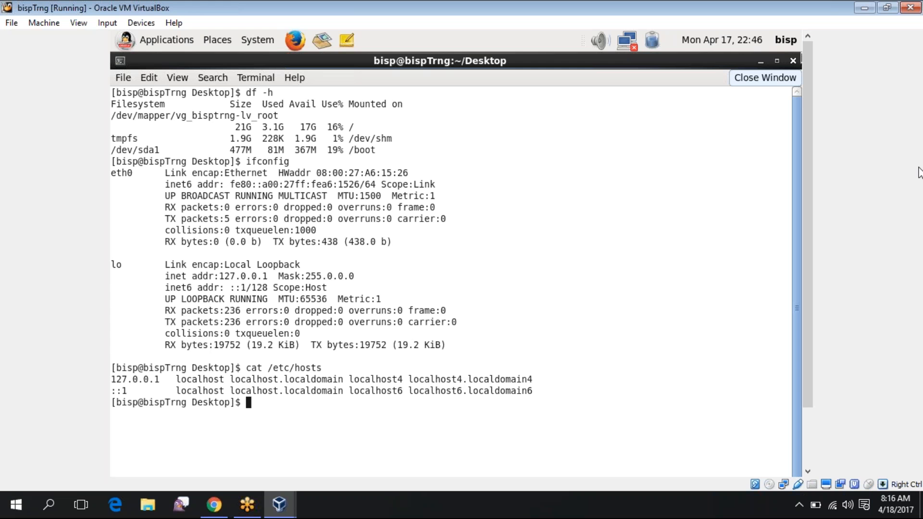
pyautogui.click(911, 8)
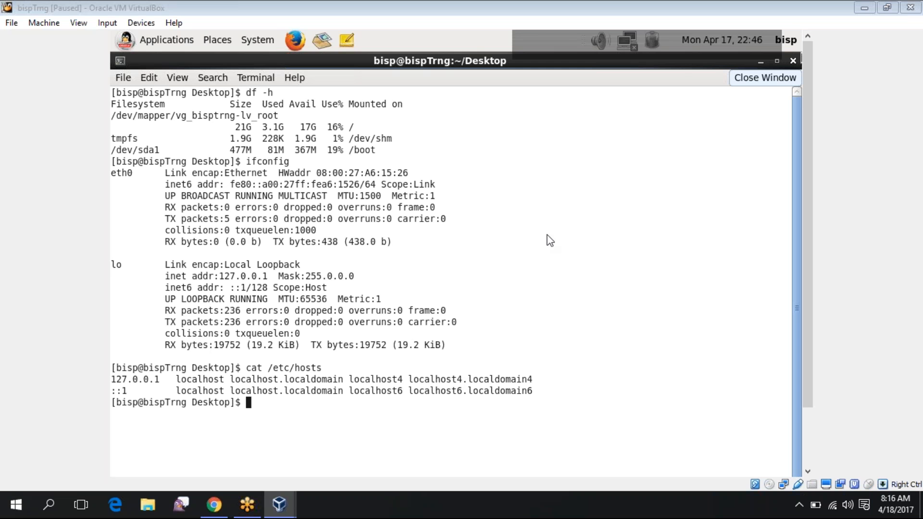
pyautogui.click(435, 262)
# Confirm the power-off and review the Input, Update, Language, Display and Network preferences, including NAT and host-only networks
pyautogui.click(409, 291)
pyautogui.click(126, 90)
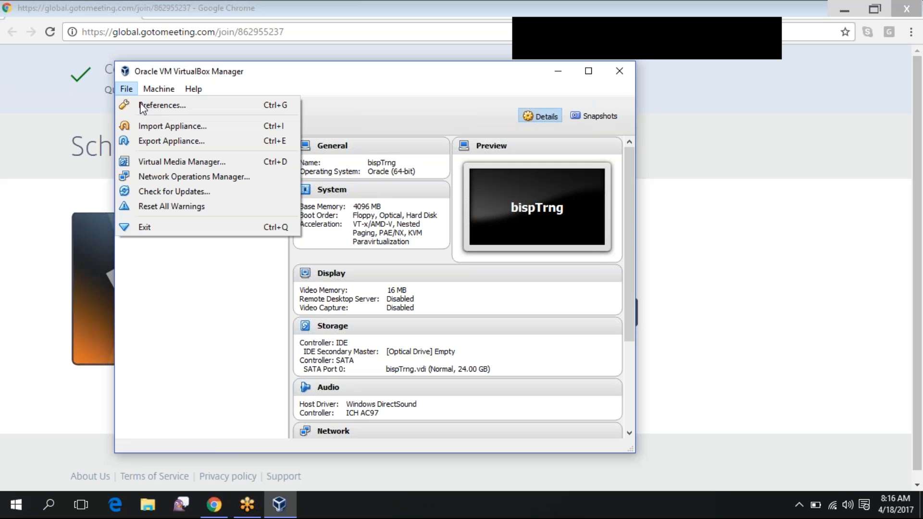
pyautogui.click(163, 106)
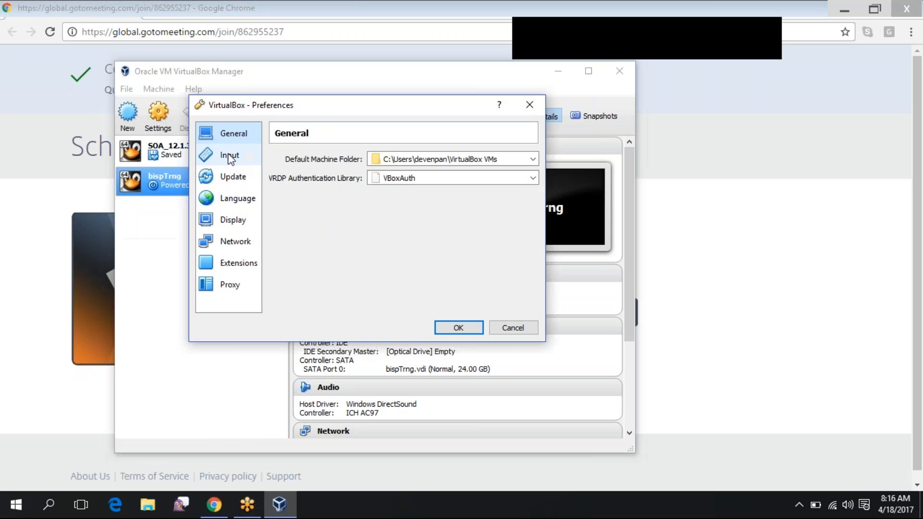
pyautogui.click(230, 156)
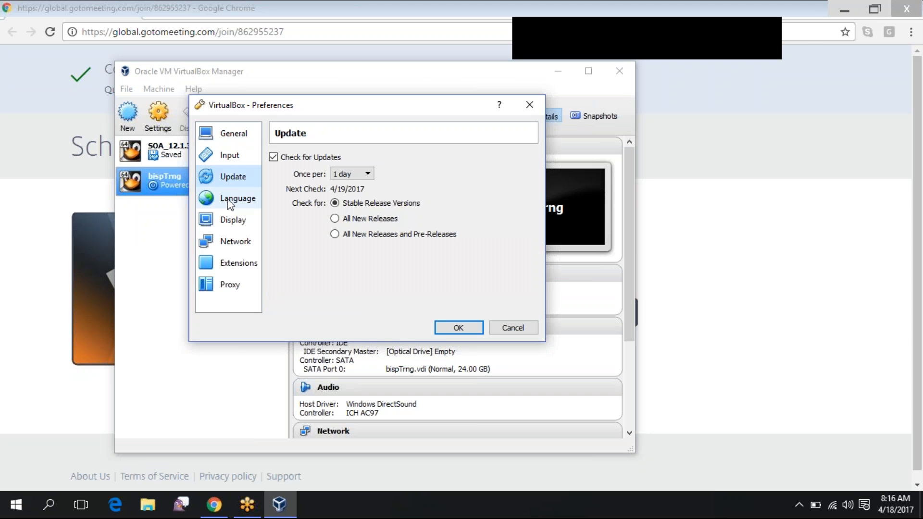
pyautogui.click(230, 198)
pyautogui.click(230, 221)
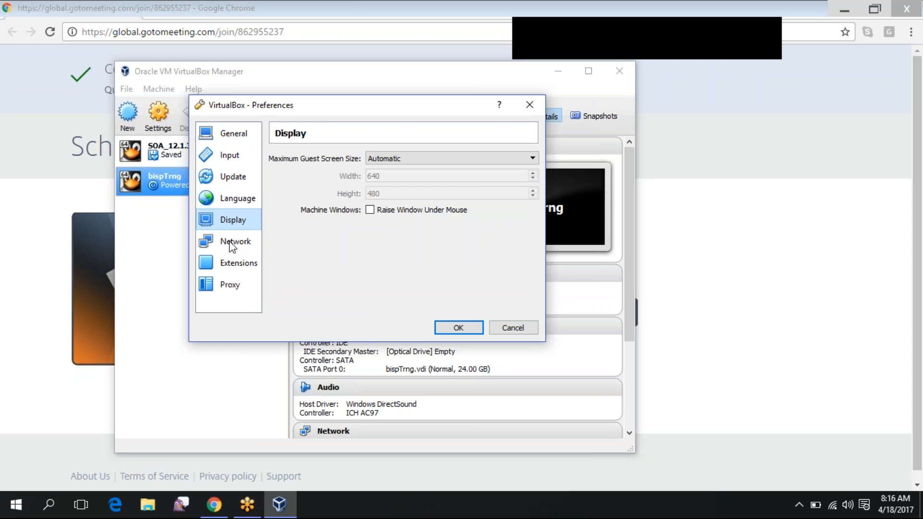
pyautogui.click(233, 245)
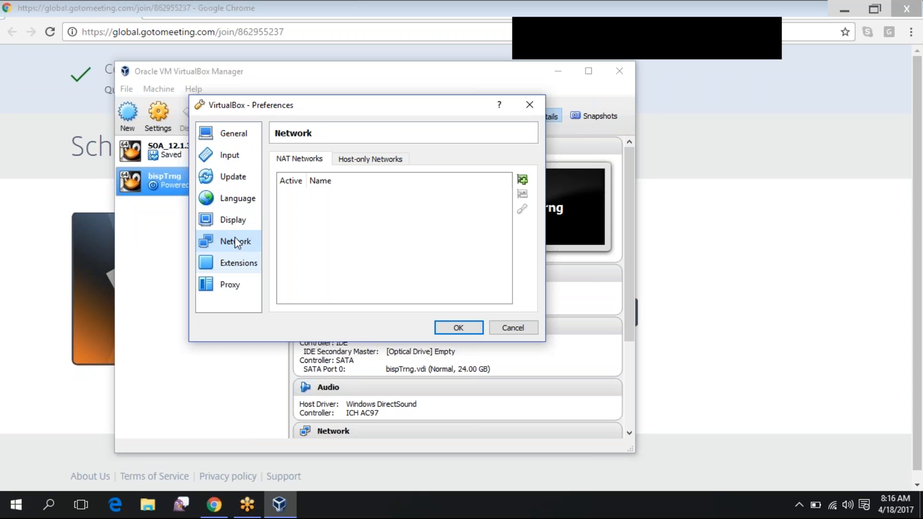
pyautogui.click(368, 162)
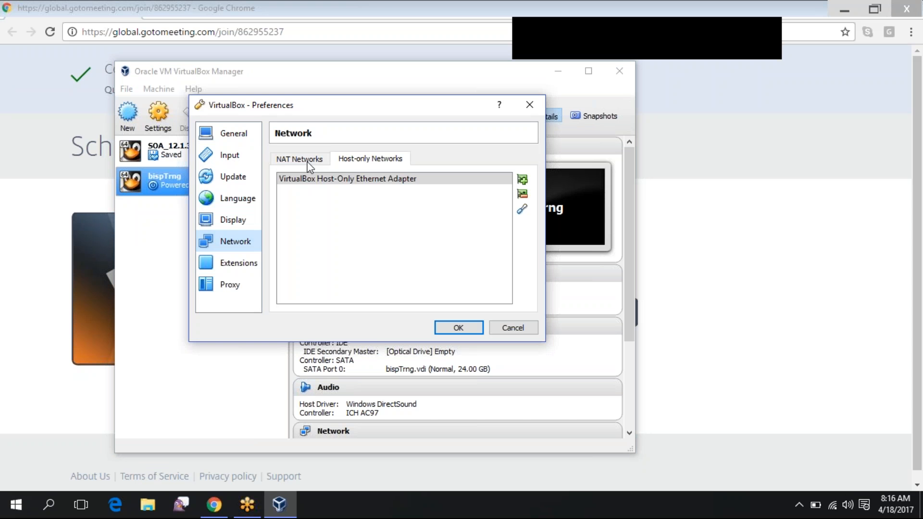
pyautogui.click(300, 160)
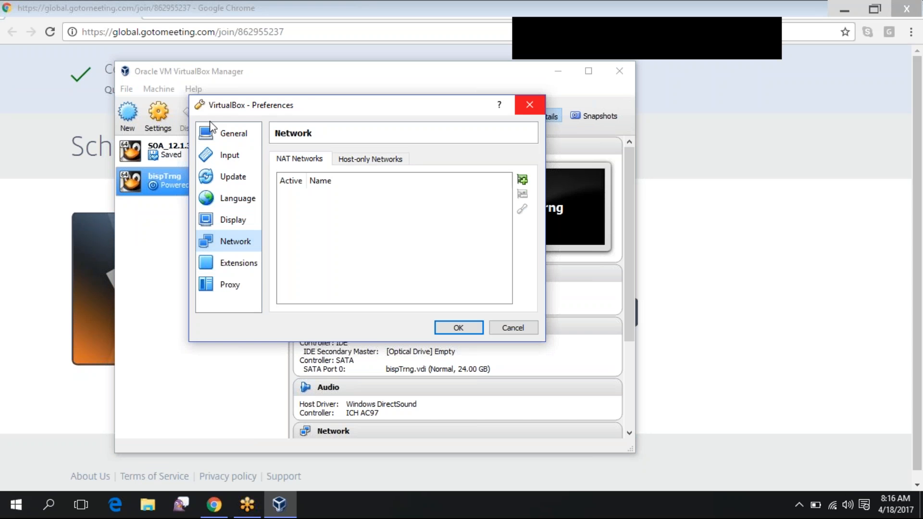
pyautogui.press('Escape')
pyautogui.click(161, 116)
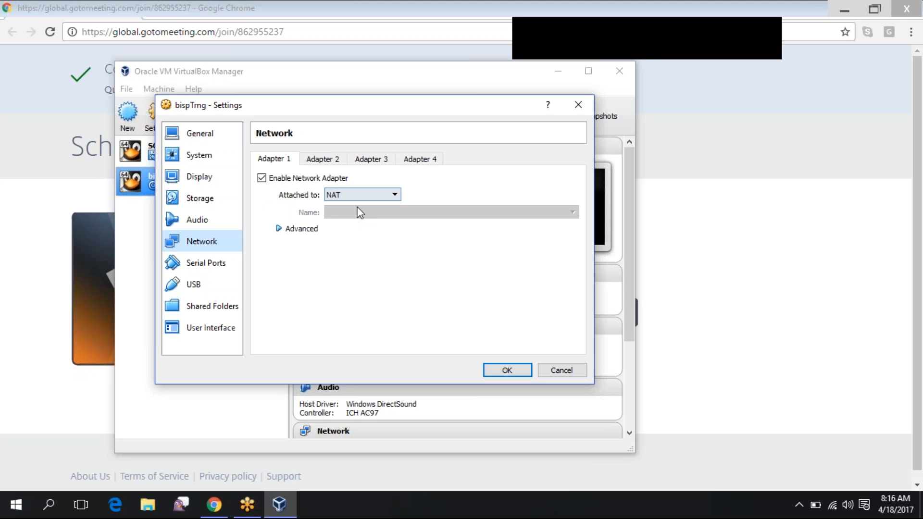
# Attach the first network adapter as a Bridged Adapter and look over the serial ports, USB and User Interface pages
pyautogui.click(362, 195)
pyautogui.click(355, 229)
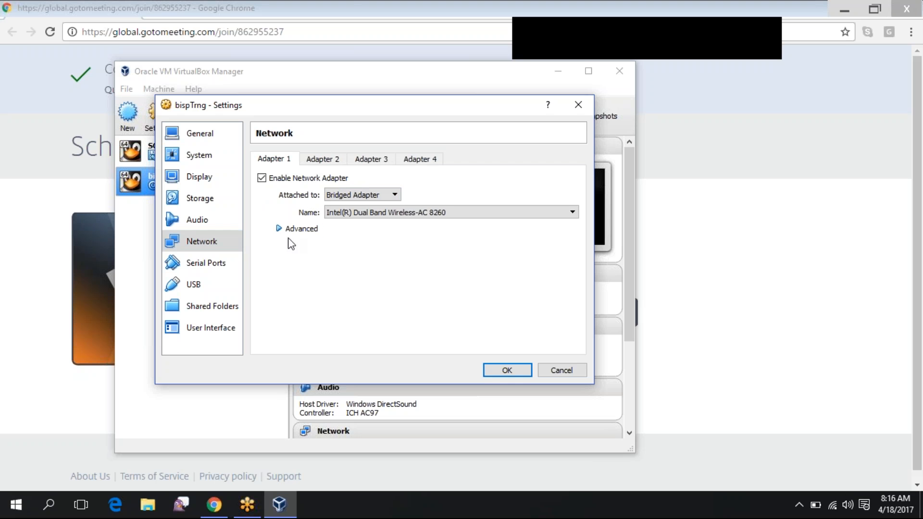
pyautogui.click(218, 263)
pyautogui.click(207, 285)
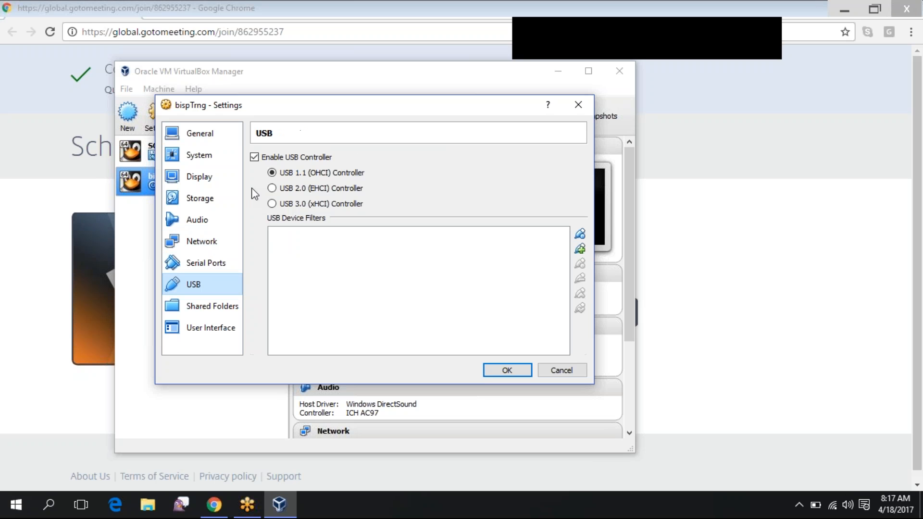
pyautogui.click(200, 310)
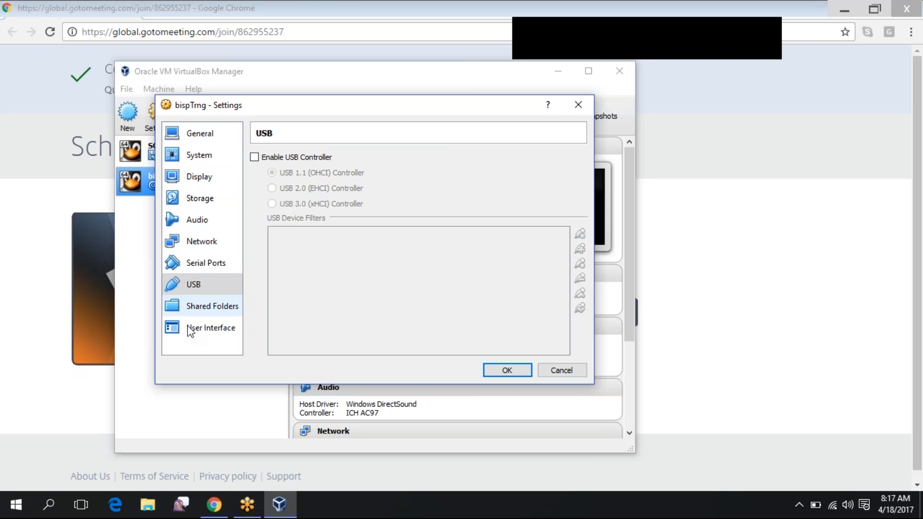
pyautogui.click(191, 330)
pyautogui.click(200, 287)
pyautogui.click(202, 263)
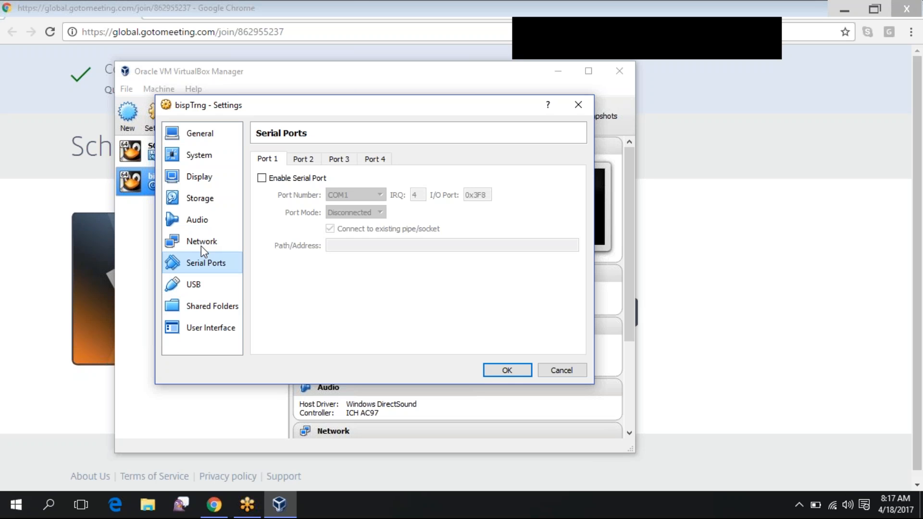
# Disable audio, review the storage, display, system and general pages, and save the settings
pyautogui.click(200, 224)
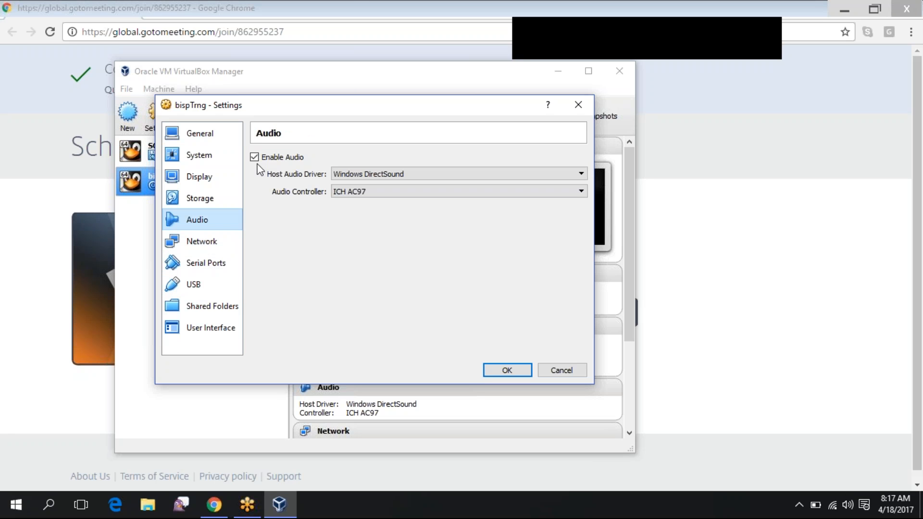
pyautogui.press('space')
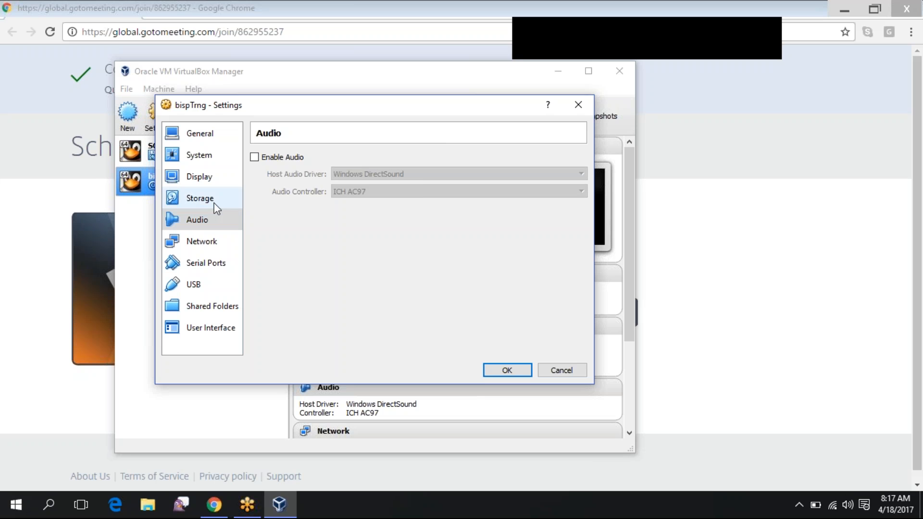
pyautogui.click(215, 208)
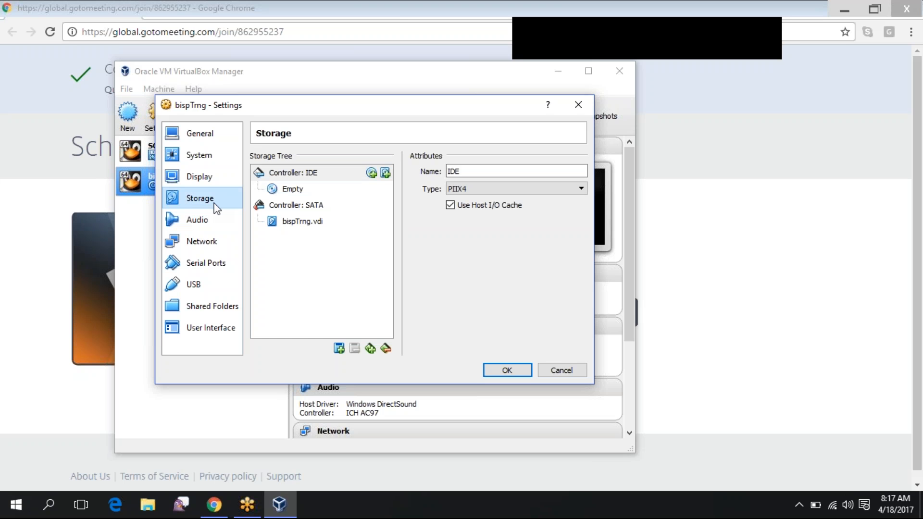
pyautogui.click(205, 180)
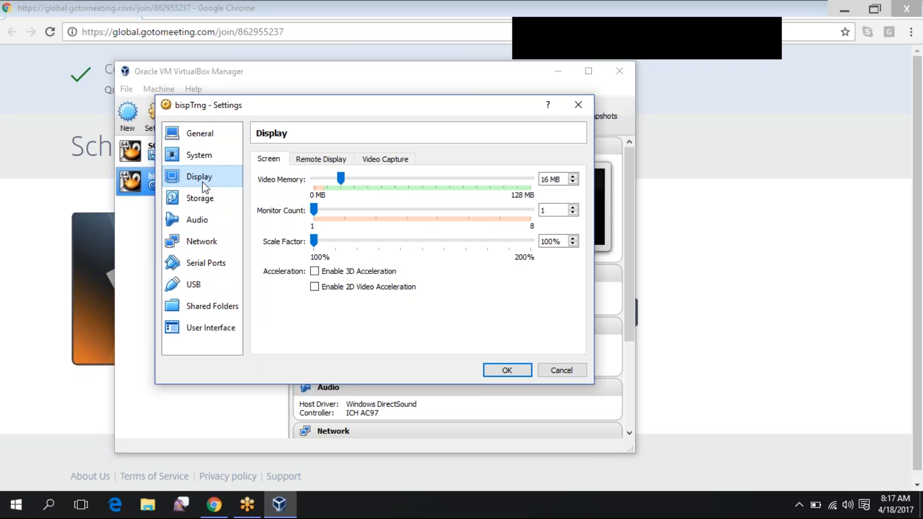
pyautogui.click(206, 156)
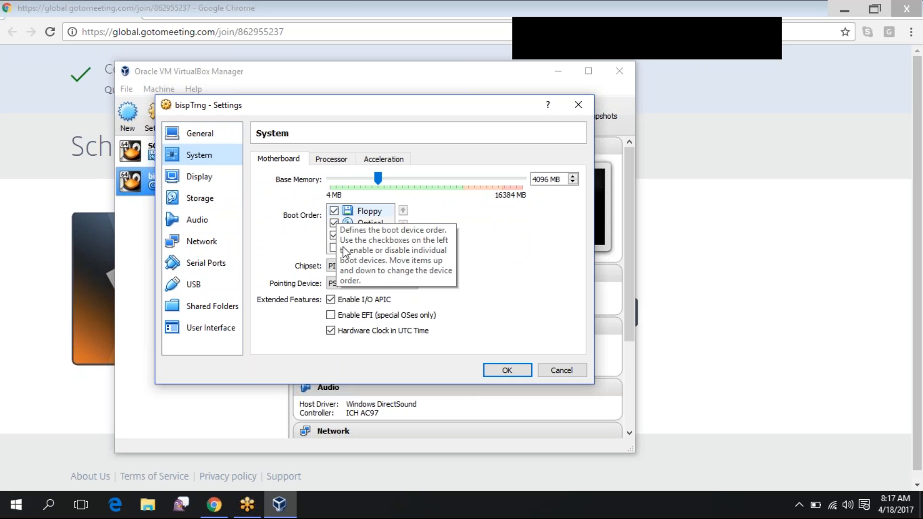
pyautogui.click(209, 140)
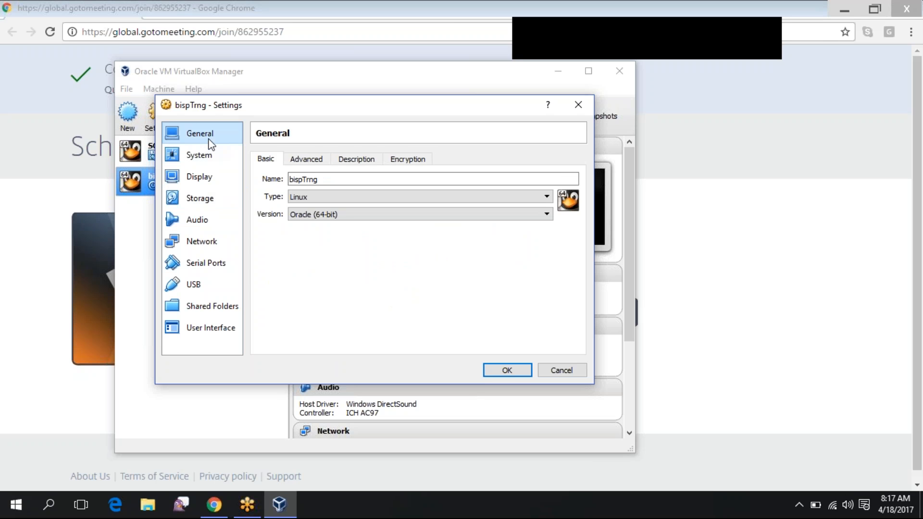
pyautogui.click(505, 371)
pyautogui.click(126, 89)
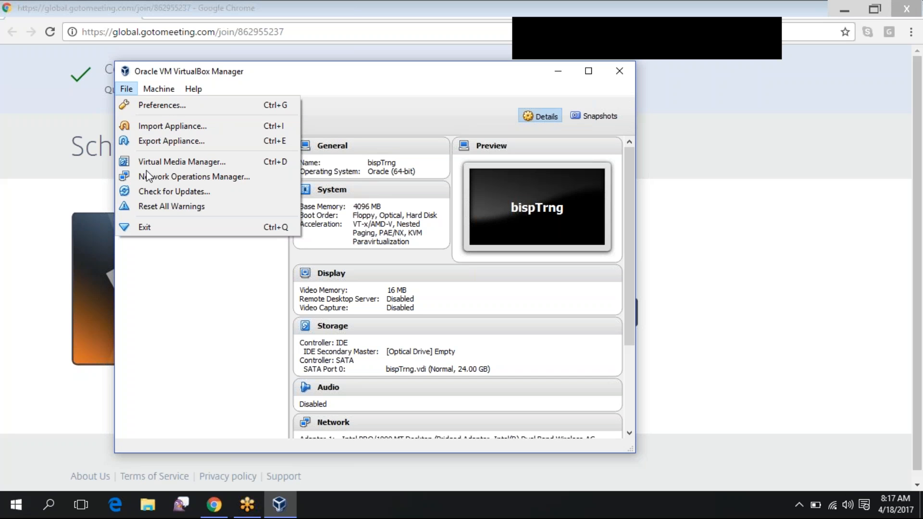
# In Display preferences, switch Maximum Guest Screen Size to None, set it back to Automatic, and confirm
pyautogui.click(180, 105)
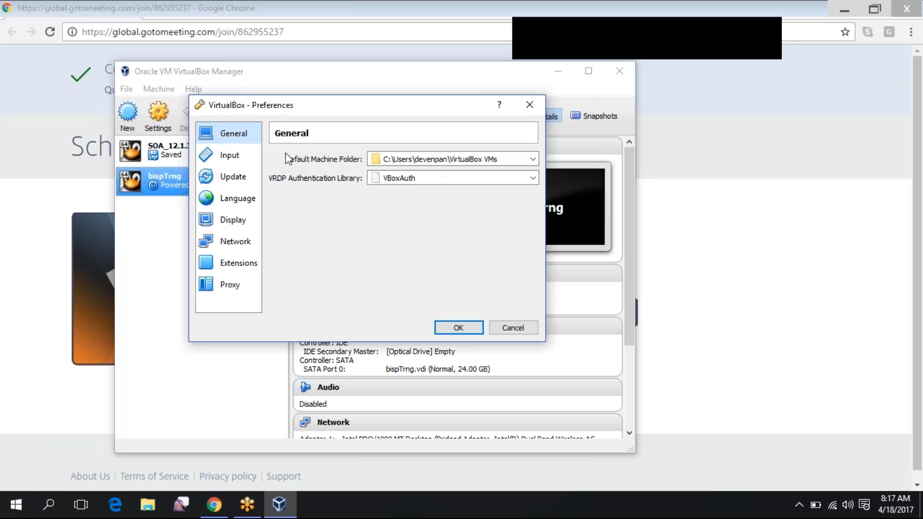
pyautogui.click(234, 223)
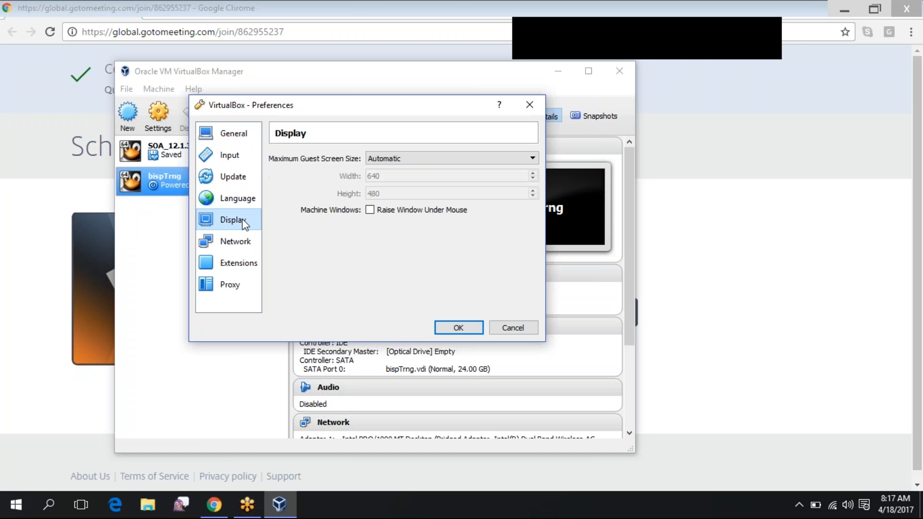
pyautogui.click(420, 162)
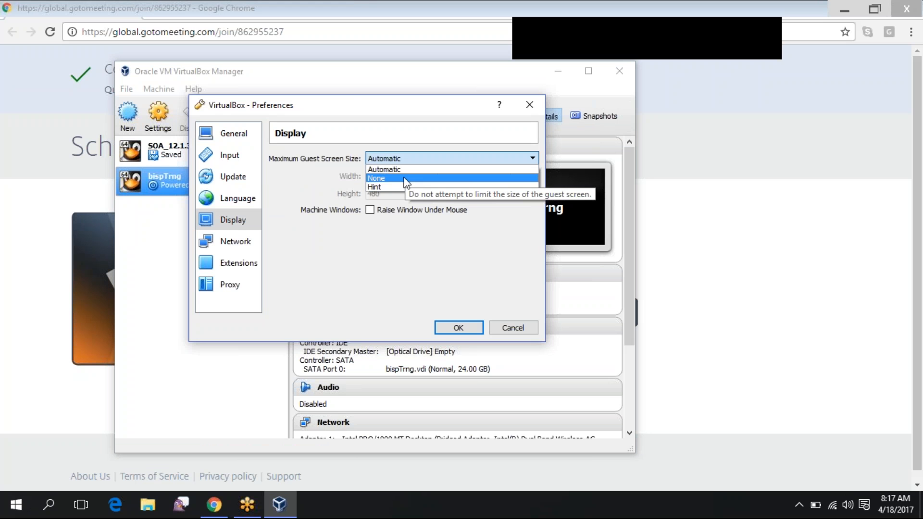
pyautogui.click(406, 179)
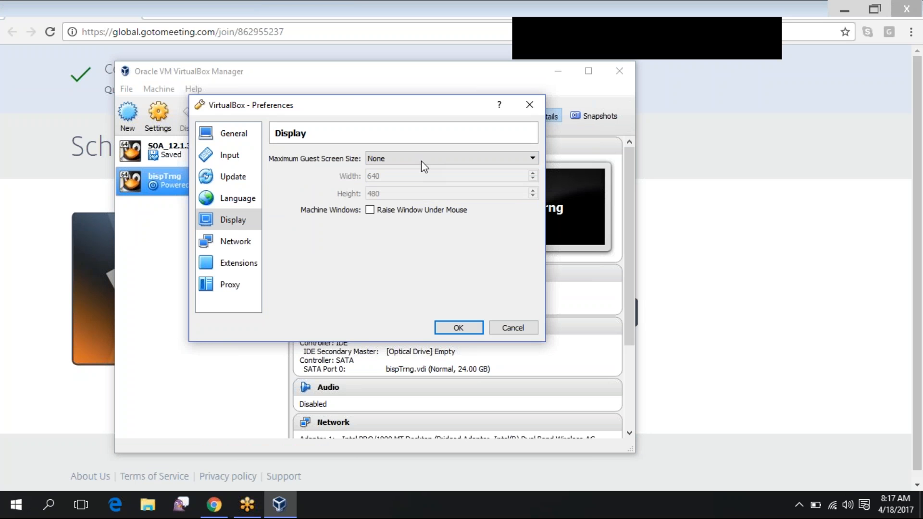
pyautogui.click(421, 161)
pyautogui.click(414, 167)
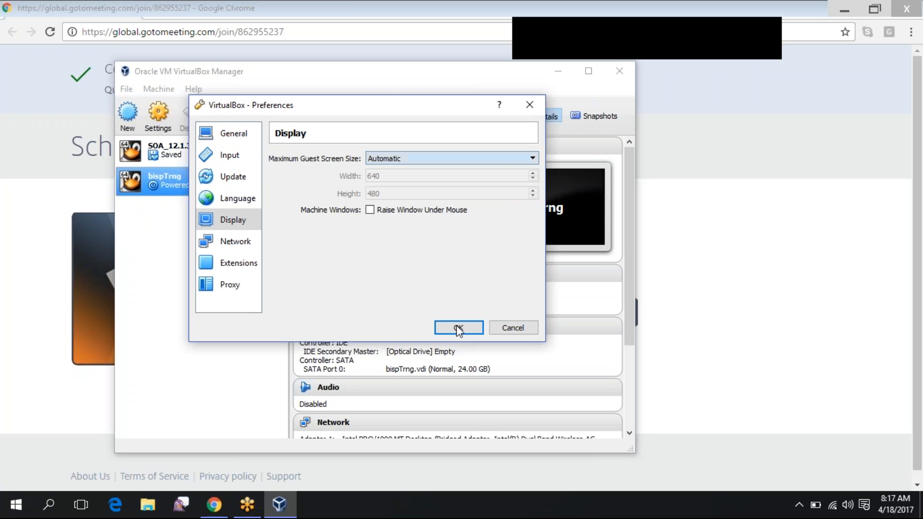
pyautogui.click(458, 328)
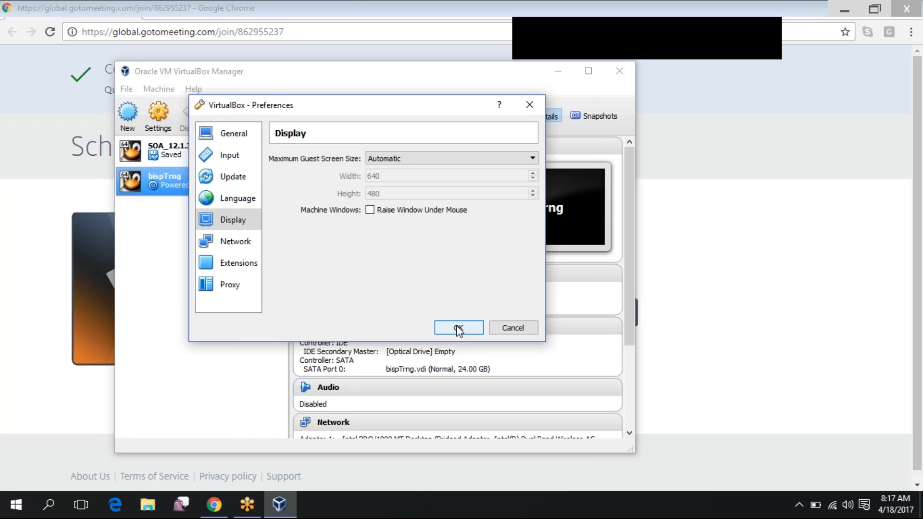
pyautogui.click(158, 89)
pyautogui.moveTo(127, 91)
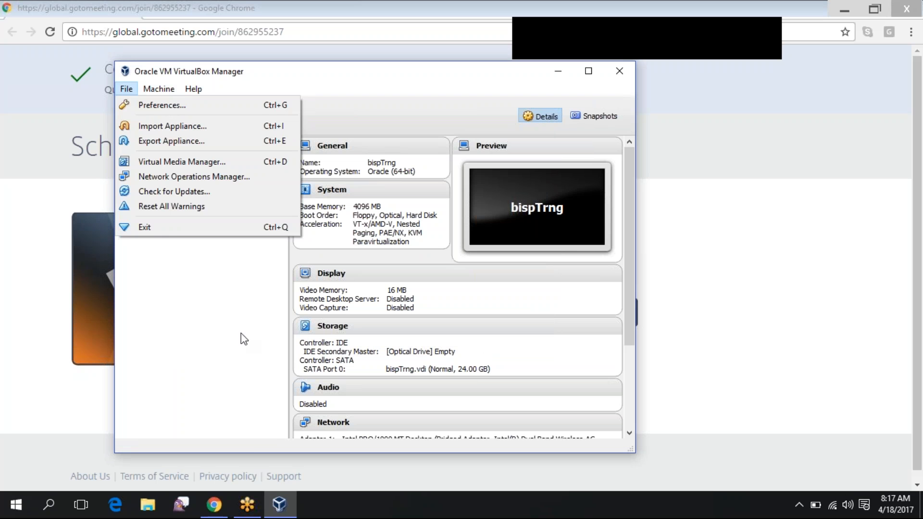
pyautogui.click(222, 322)
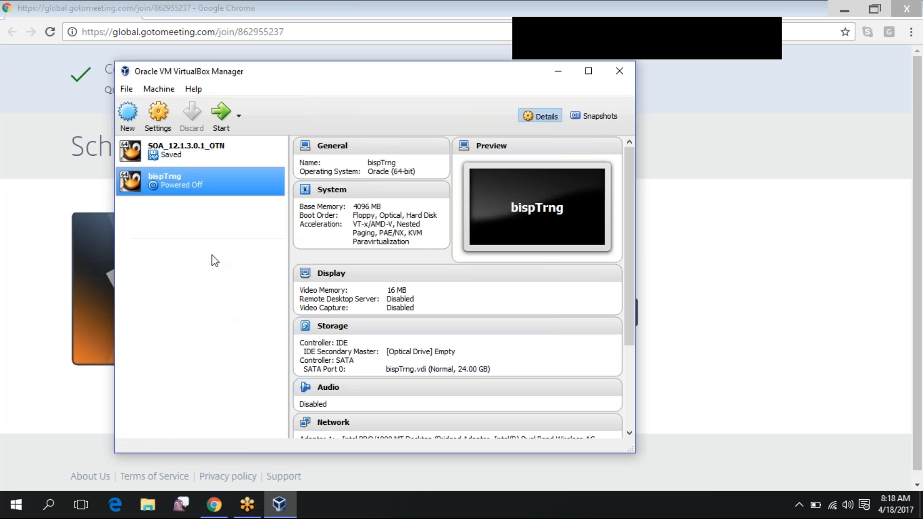
pyautogui.click(163, 130)
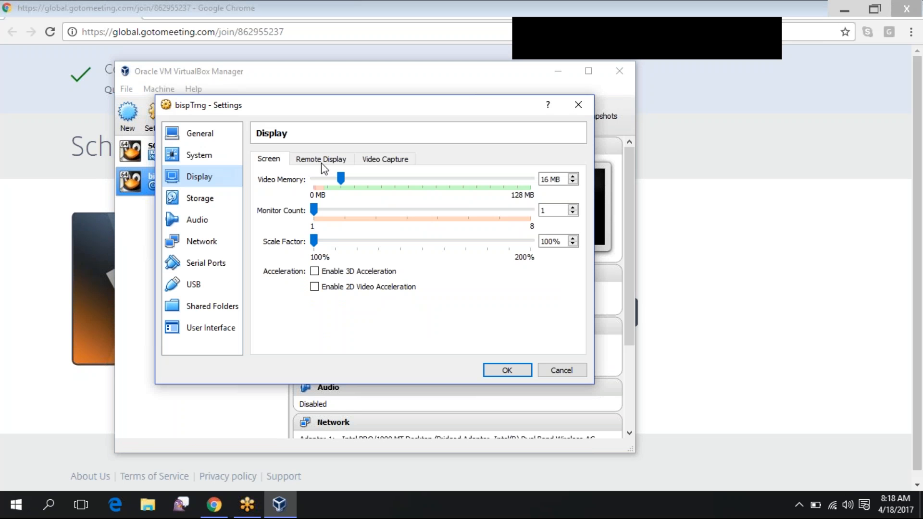
pyautogui.click(323, 161)
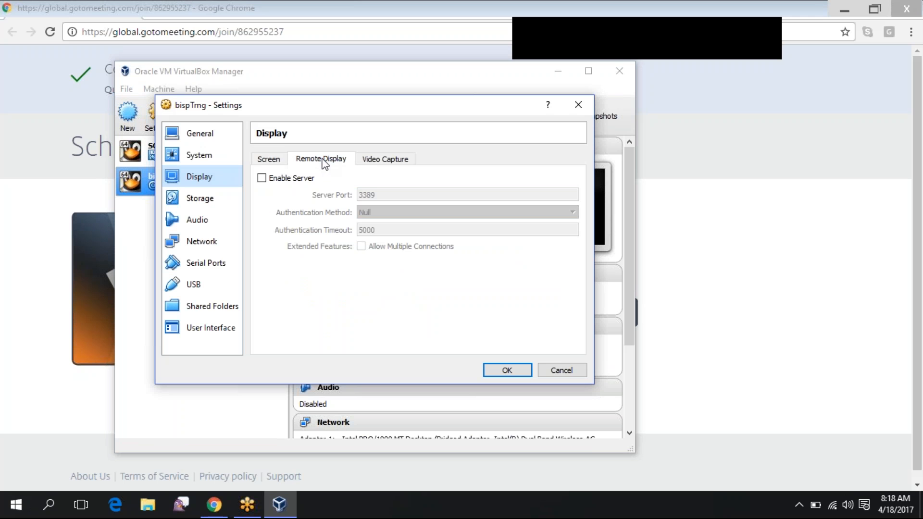
pyautogui.click(365, 165)
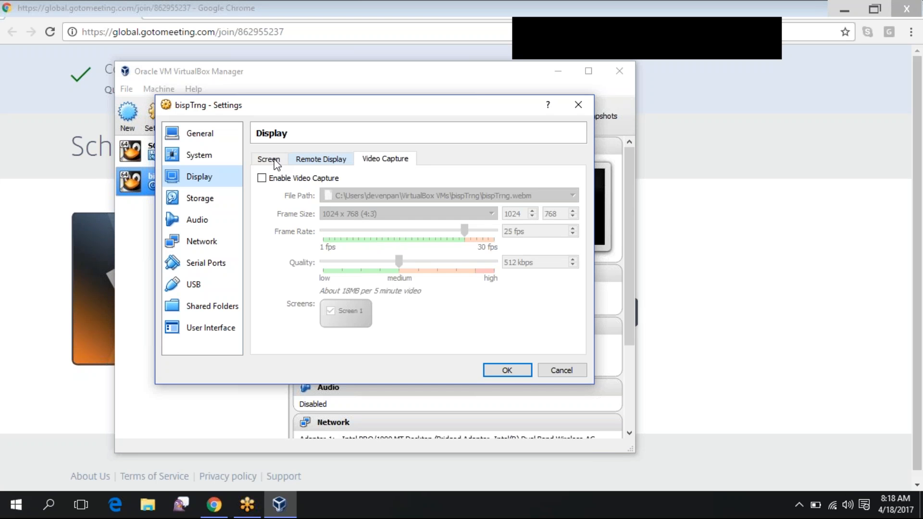
pyautogui.click(277, 164)
pyautogui.click(508, 370)
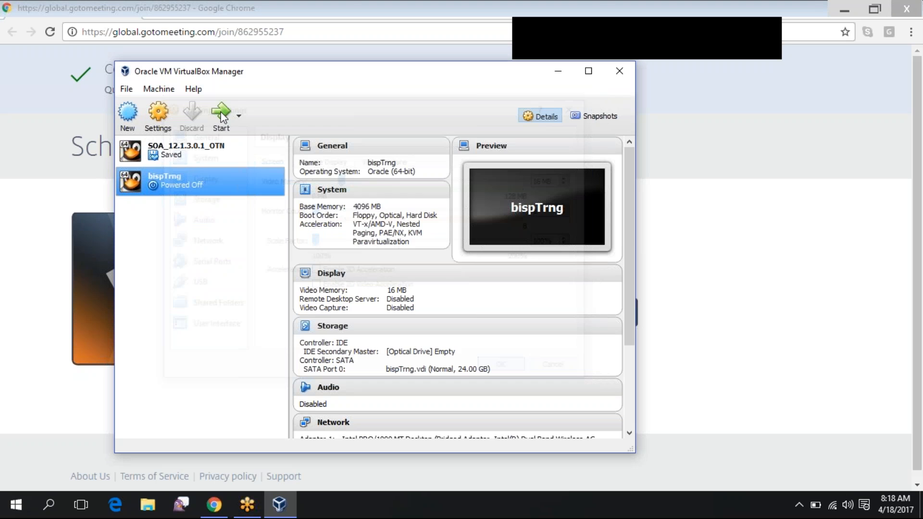
# Start bispTrng, dismiss the keyboard auto-capture and mouse-integration notices, and open Machine > Settings
pyautogui.click(222, 115)
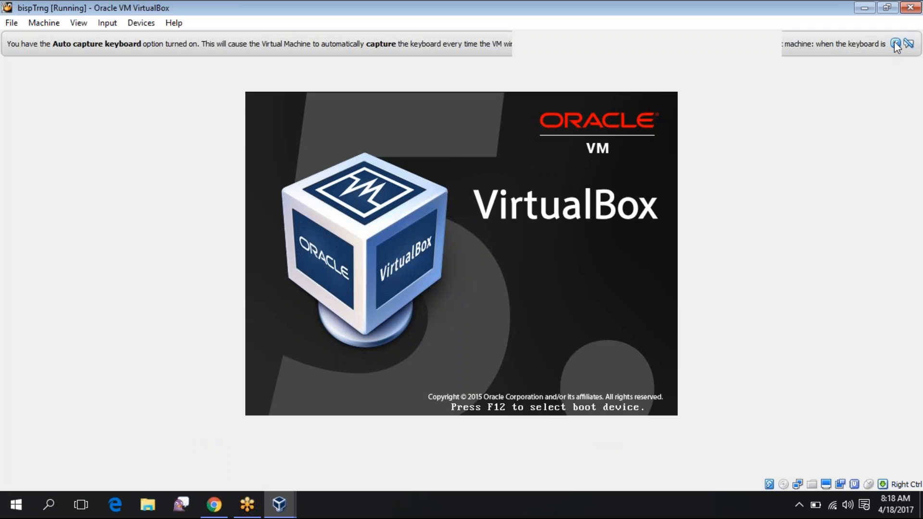
pyautogui.click(895, 45)
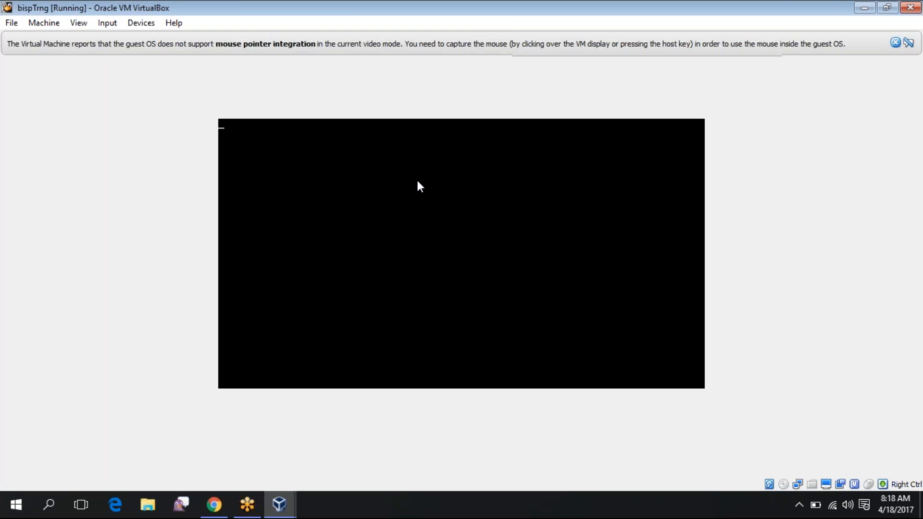
pyautogui.click(895, 44)
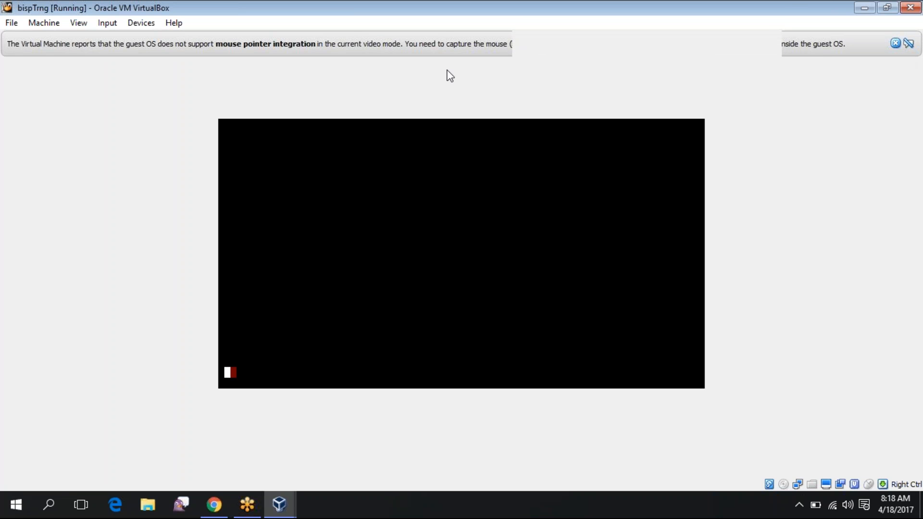
pyautogui.click(15, 24)
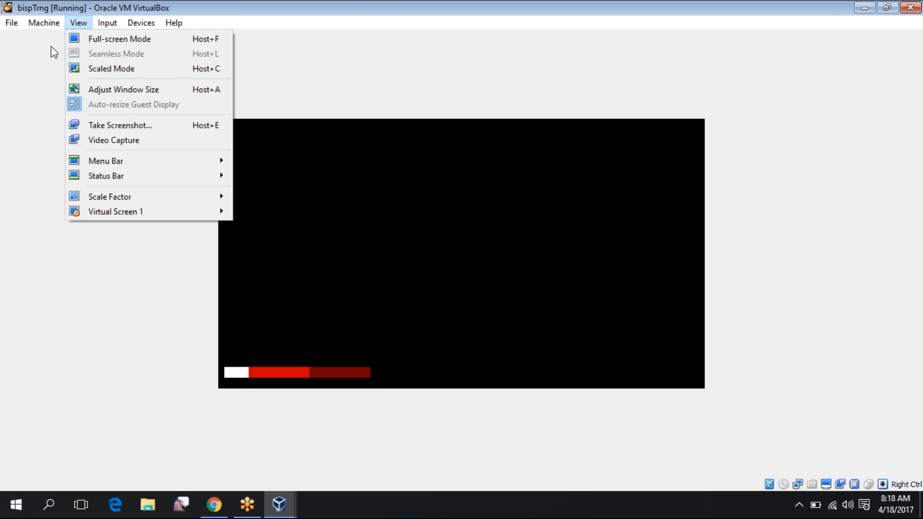
pyautogui.click(58, 41)
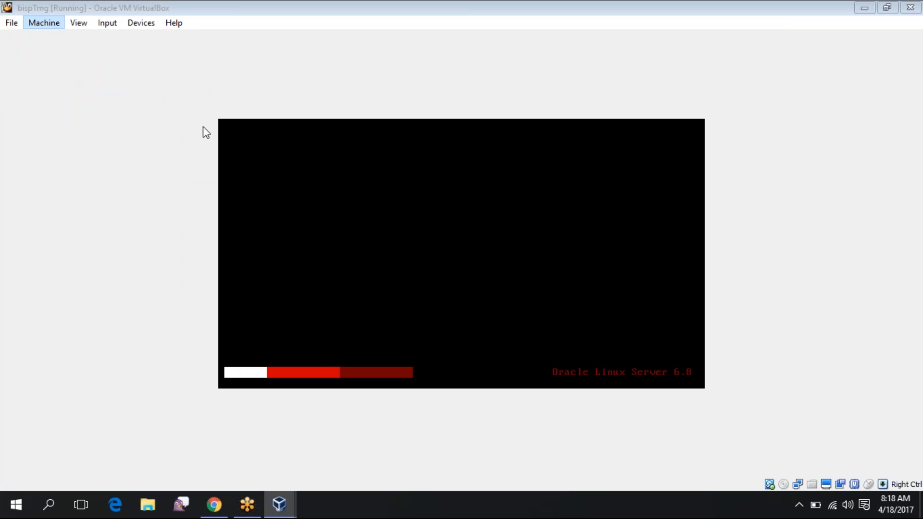
# Review bispTrng's Display and System settings, then close the Settings dialog with OK
pyautogui.click(286, 166)
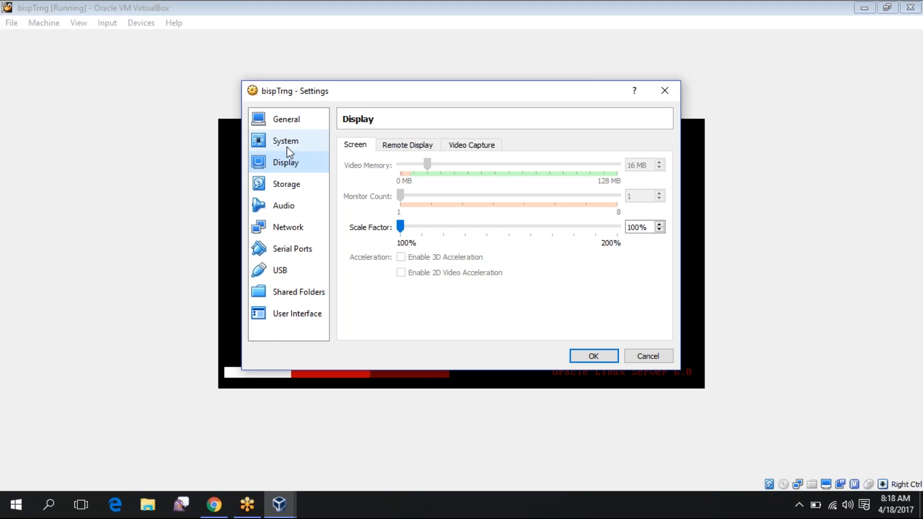
pyautogui.click(287, 146)
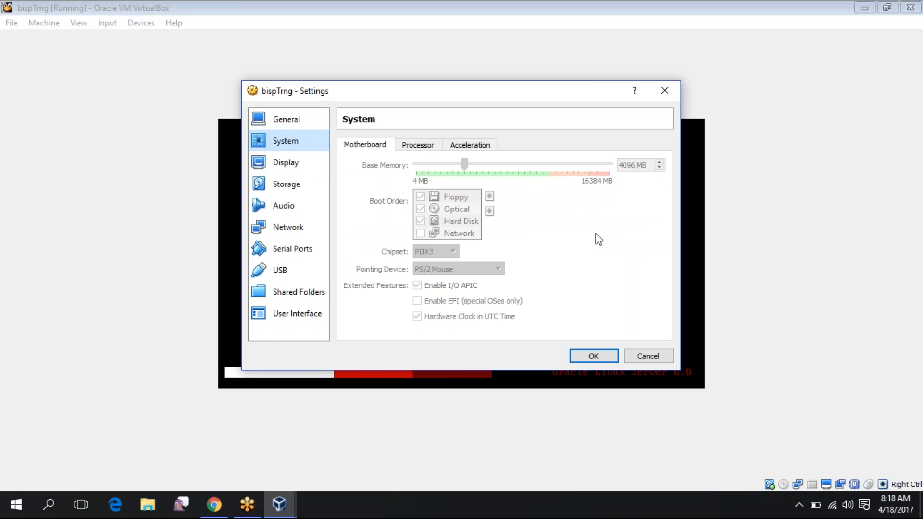
pyautogui.click(594, 357)
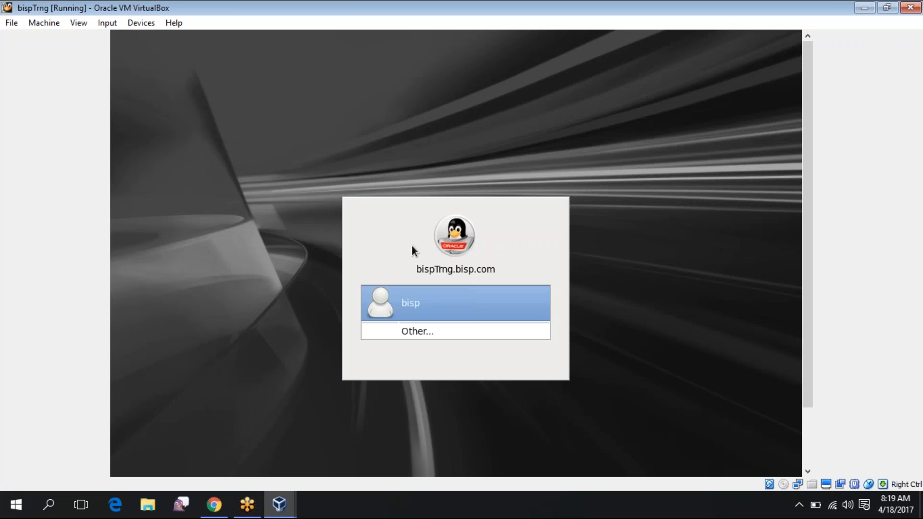
# Log in to the guest as the bisp user with the account password
pyautogui.click(513, 297)
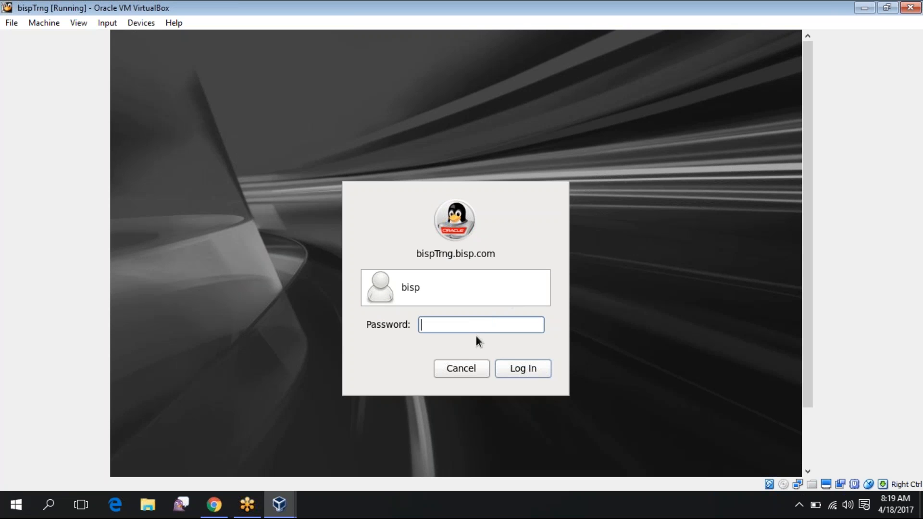
pyautogui.write('•••••••')
pyautogui.press('Return')
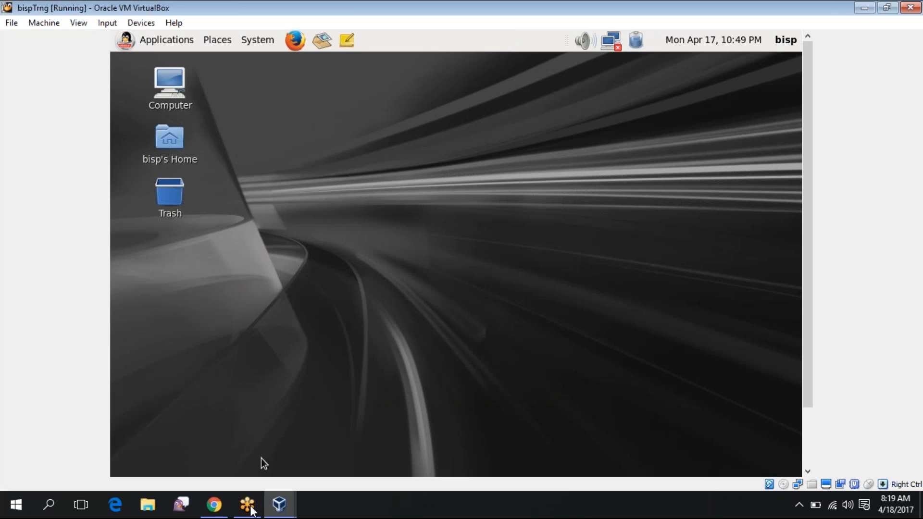
# Switch briefly to the host taskbar, then bring the VM window back and return input to the guest desktop
pyautogui.click(248, 506)
pyautogui.click(250, 506)
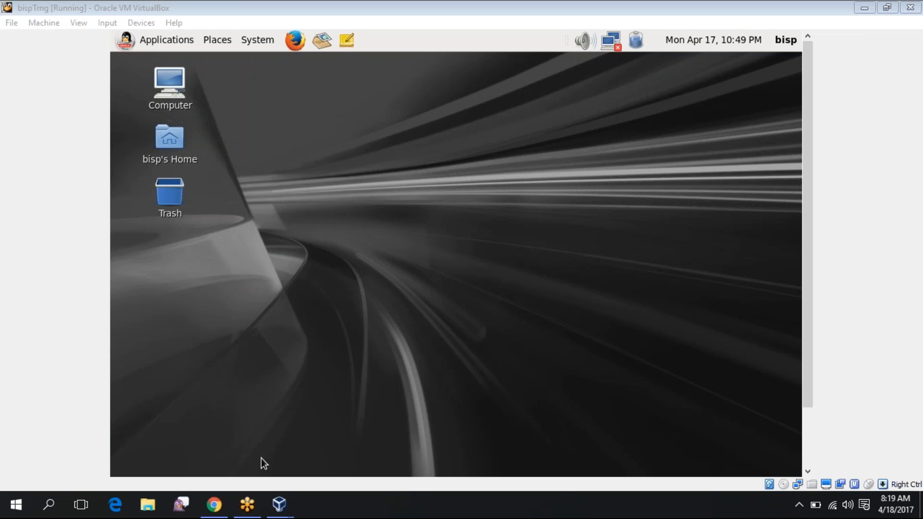
pyautogui.click(297, 119)
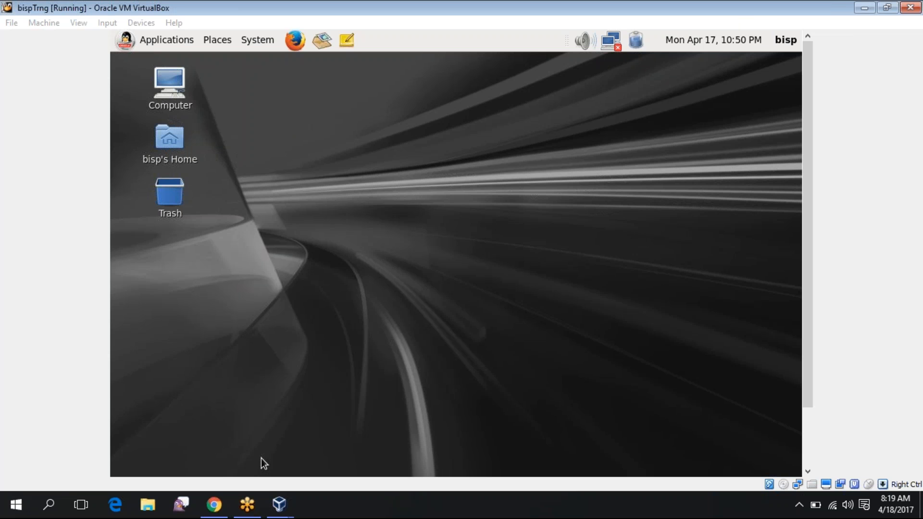
pyautogui.click(261, 458)
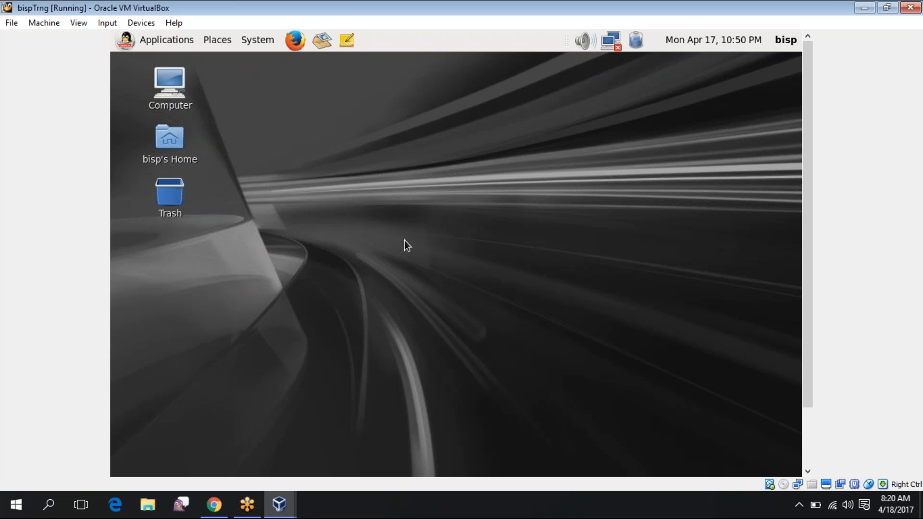
# Open a terminal from the guest desktop and run ifconfig
pyautogui.rightClick(406, 208)
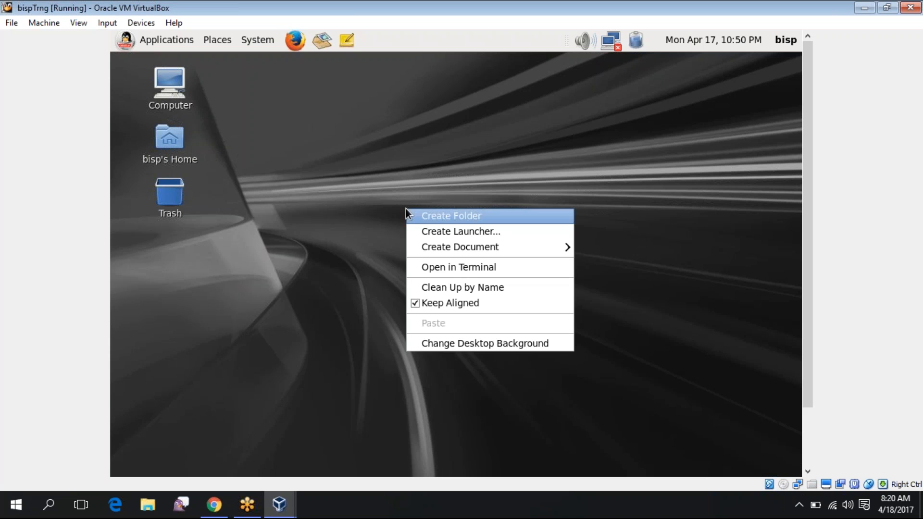
pyautogui.click(418, 267)
pyautogui.write('if')
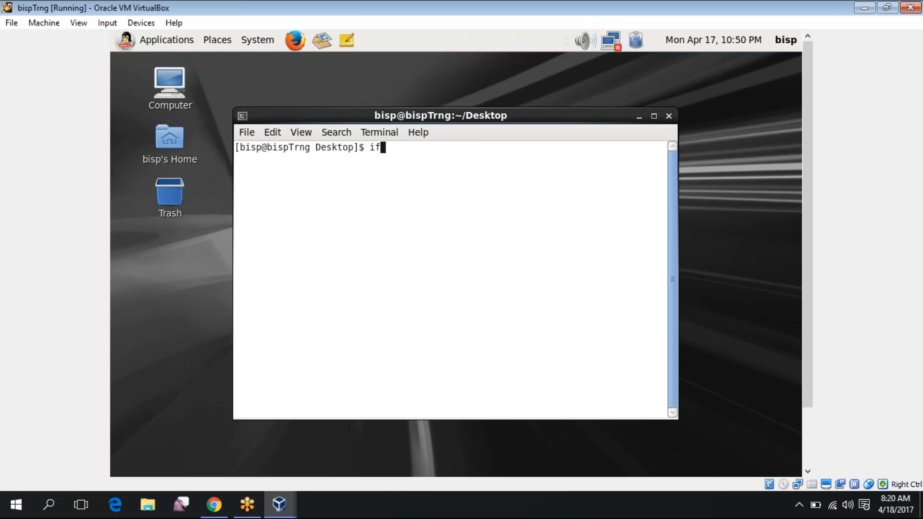
pyautogui.write('config')
pyautogui.press('Return')
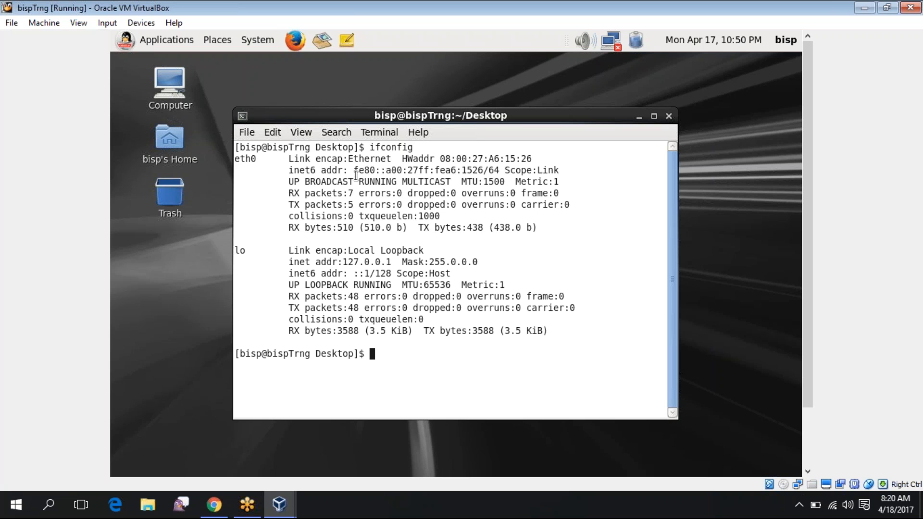
# Run ifconfig -a to list all interfaces, then release input to the host with Right Ctrl
pyautogui.write('ifconfig -a')
pyautogui.press('Return')
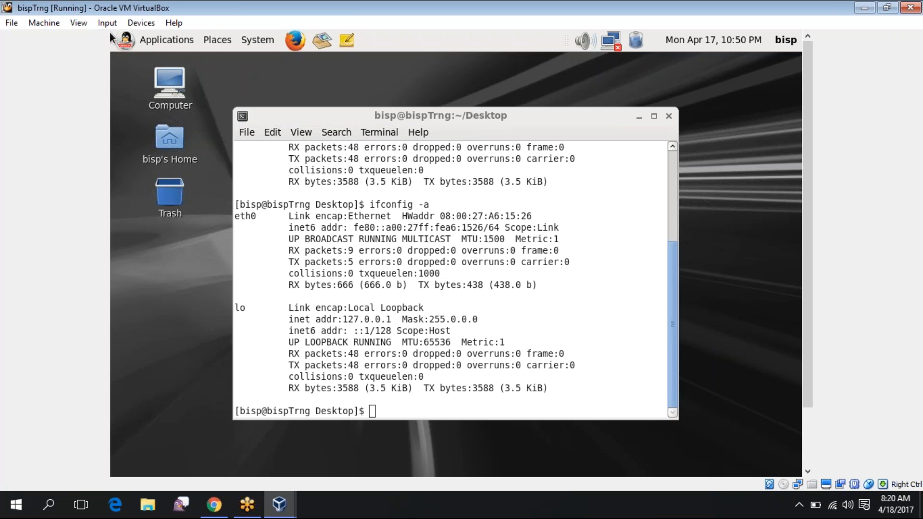
pyautogui.press('Control_R')
pyautogui.click(19, 25)
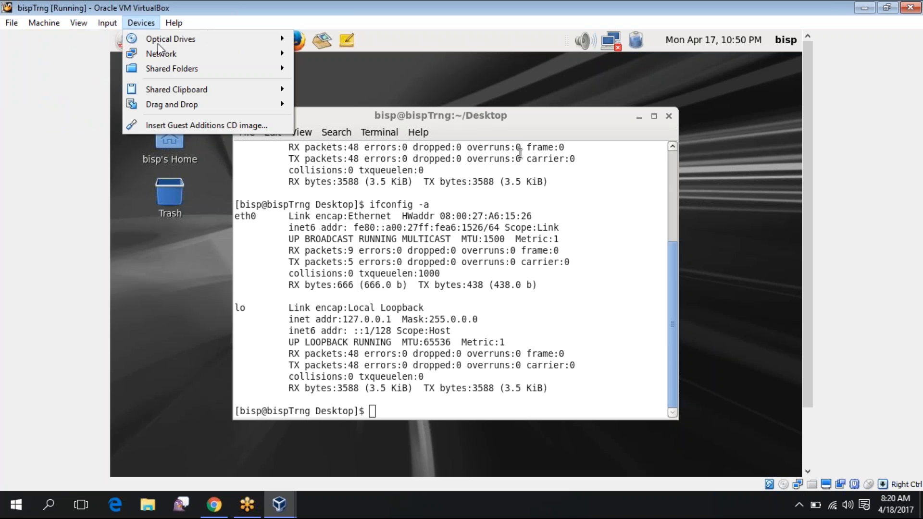
# Open Devices > Shared Folders Settings, acknowledge the Guest Additions warning, and select Machine Folders
pyautogui.moveTo(171, 70)
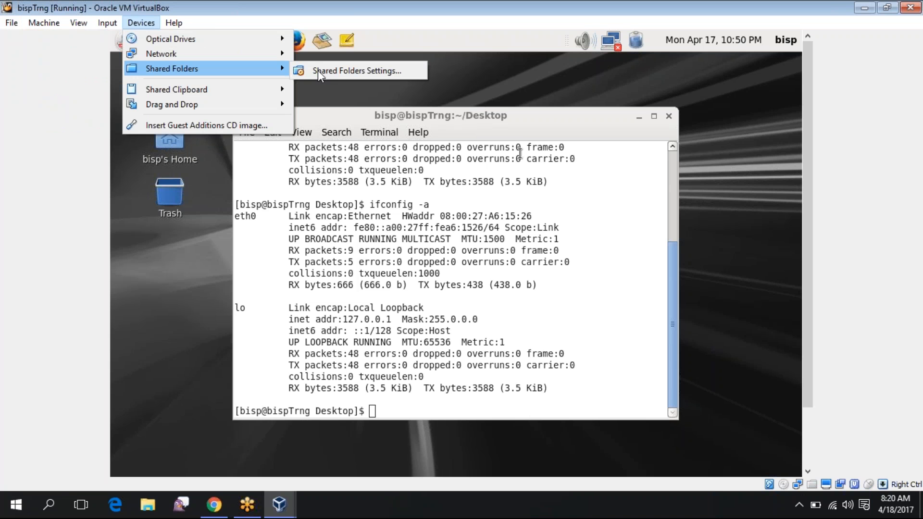
pyautogui.click(318, 70)
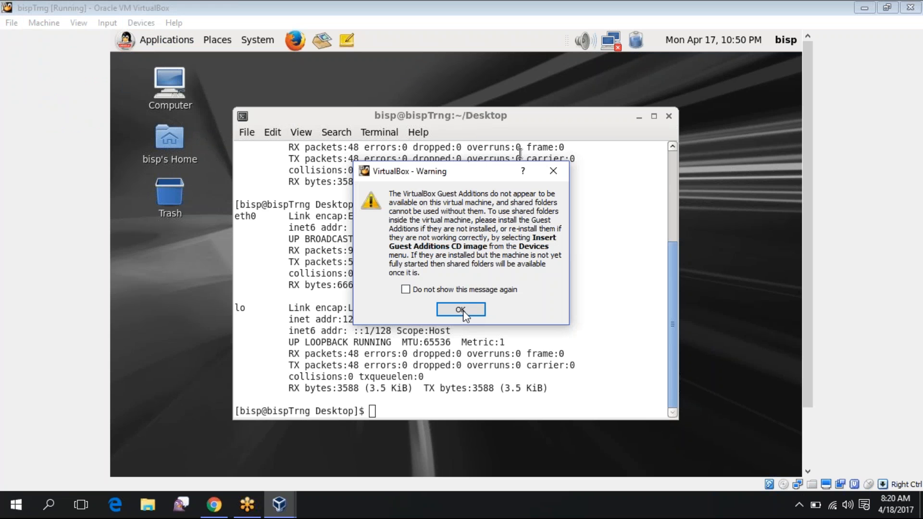
pyautogui.click(460, 309)
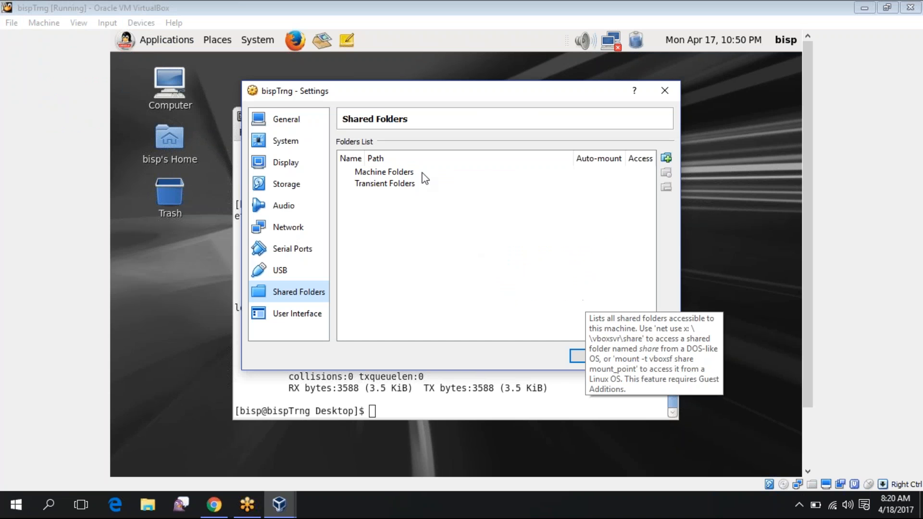
pyautogui.click(570, 175)
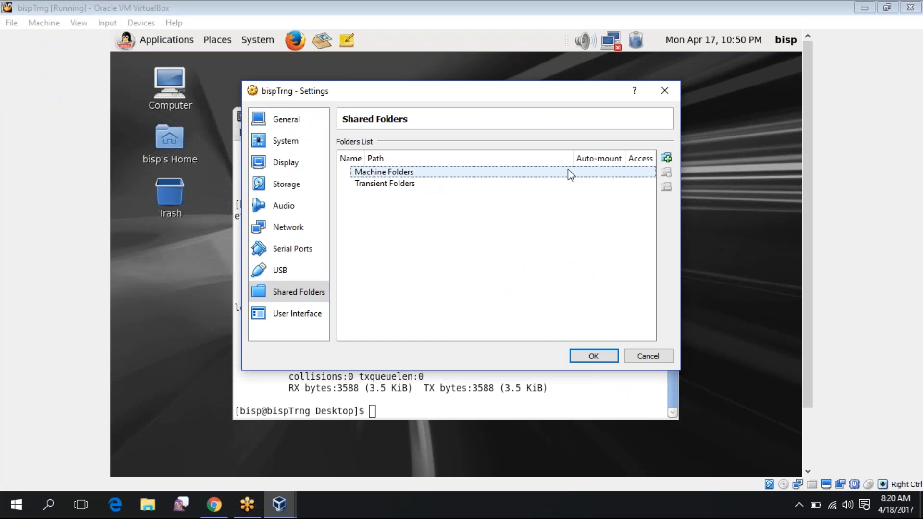
pyautogui.click(665, 159)
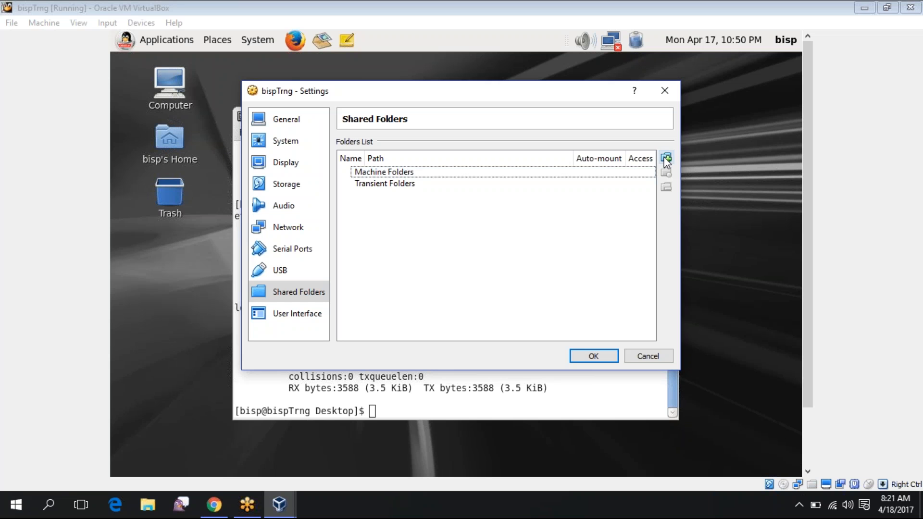
# Choose Other… as the share's folder path and browse Data (D:) > software and its subfolders
pyautogui.click(547, 181)
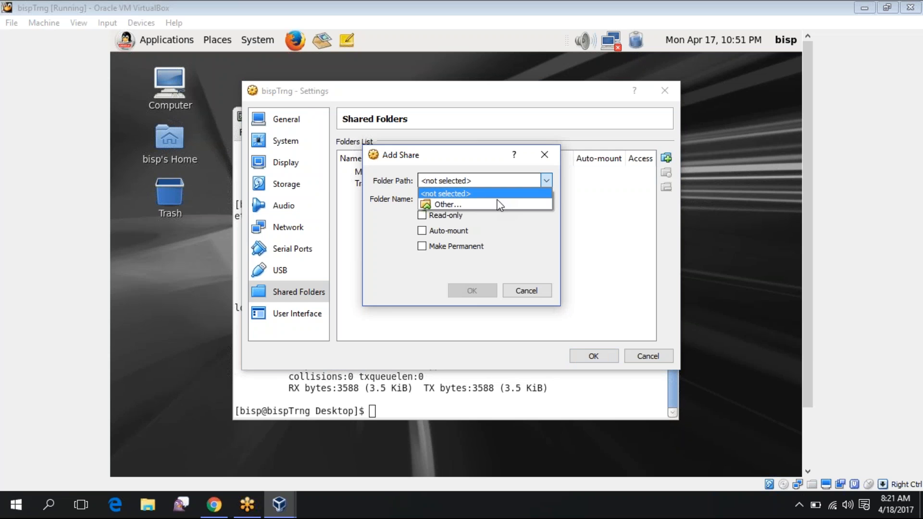
pyautogui.click(497, 204)
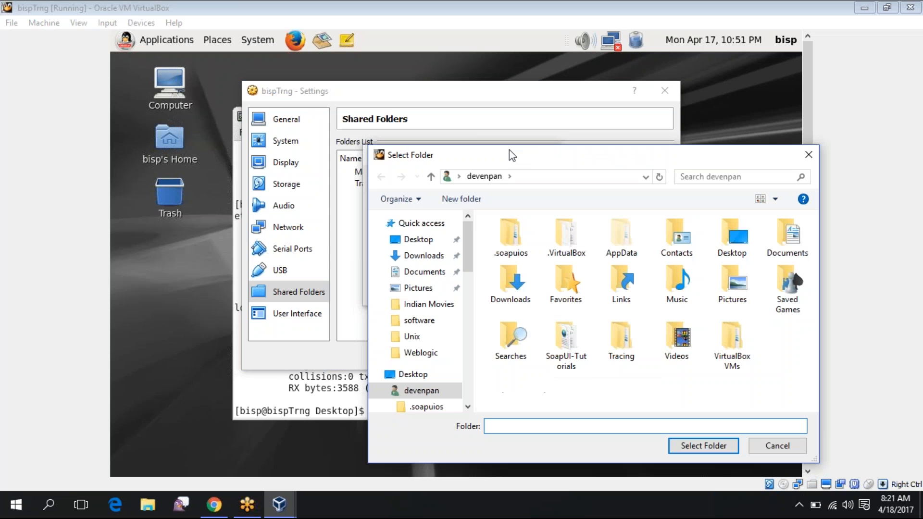
pyautogui.moveTo(509, 155); pyautogui.dragTo(449, 140)
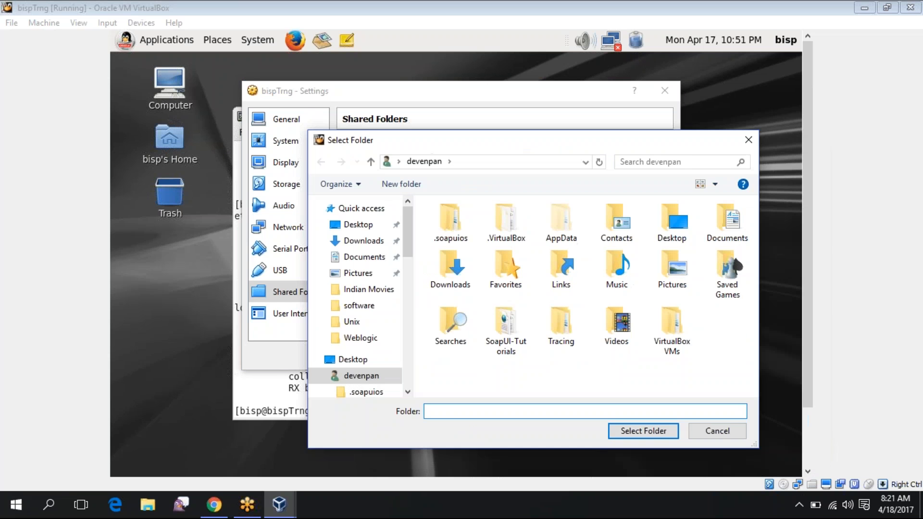
pyautogui.click(358, 225)
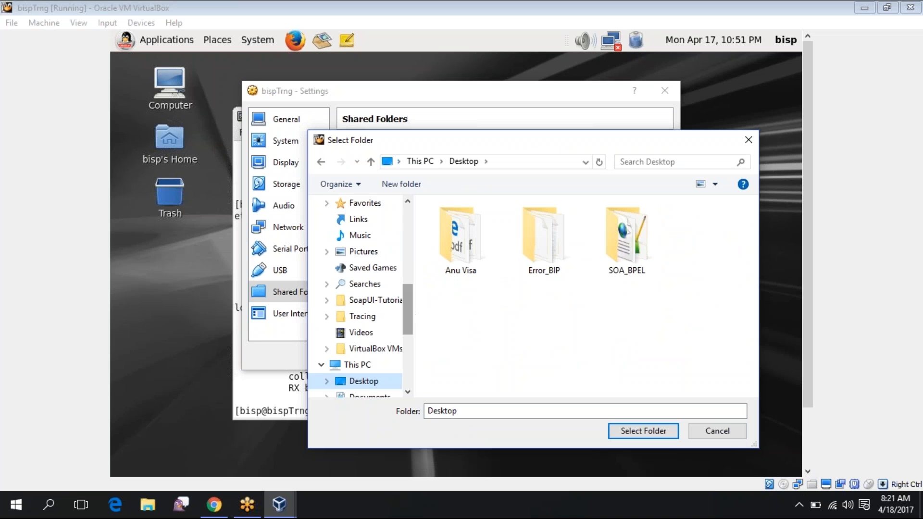
pyautogui.click(357, 365)
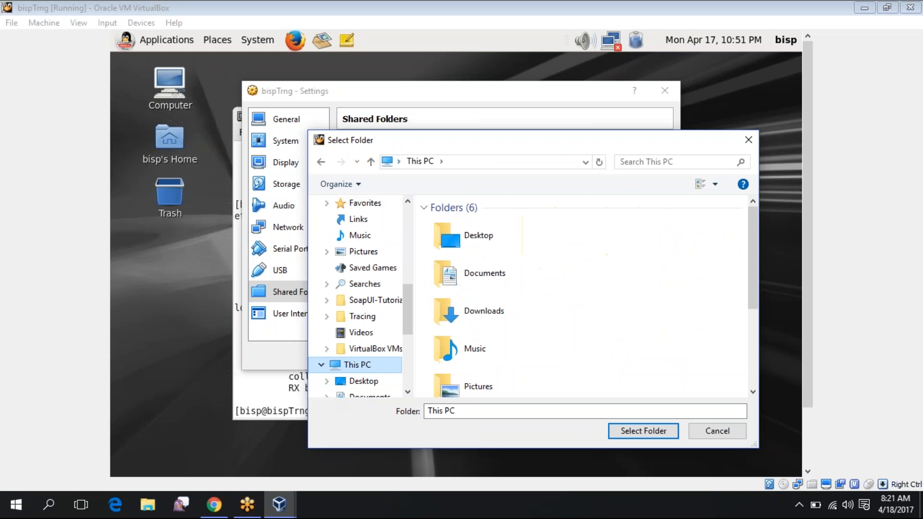
pyautogui.click(509, 349)
pyautogui.scroll(-3, 469, 336)
pyautogui.click(469, 379)
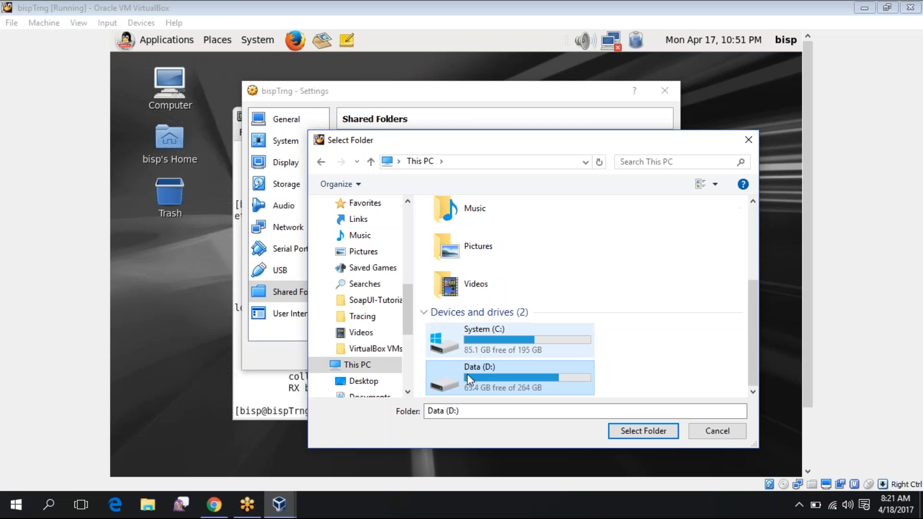
pyautogui.doubleClick(468, 379)
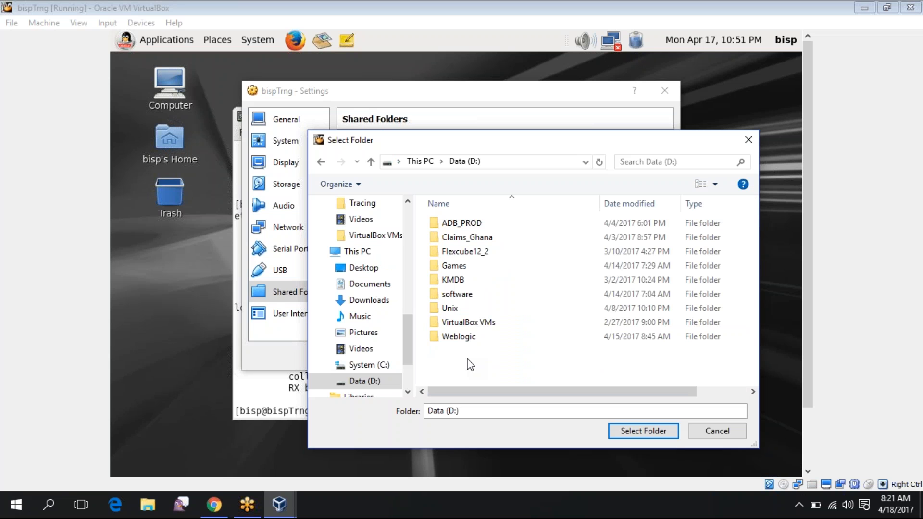
pyautogui.doubleClick(458, 295)
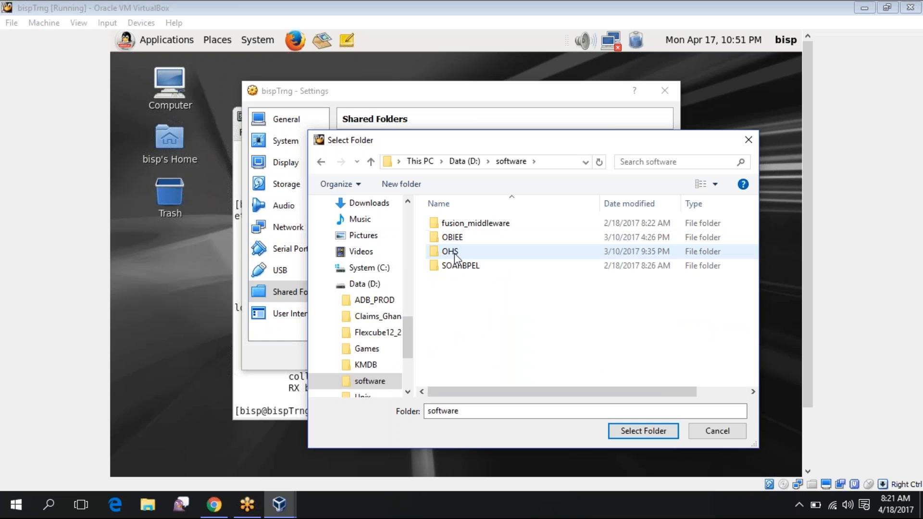
pyautogui.doubleClick(452, 251)
pyautogui.press('BackSpace')
pyautogui.doubleClick(475, 229)
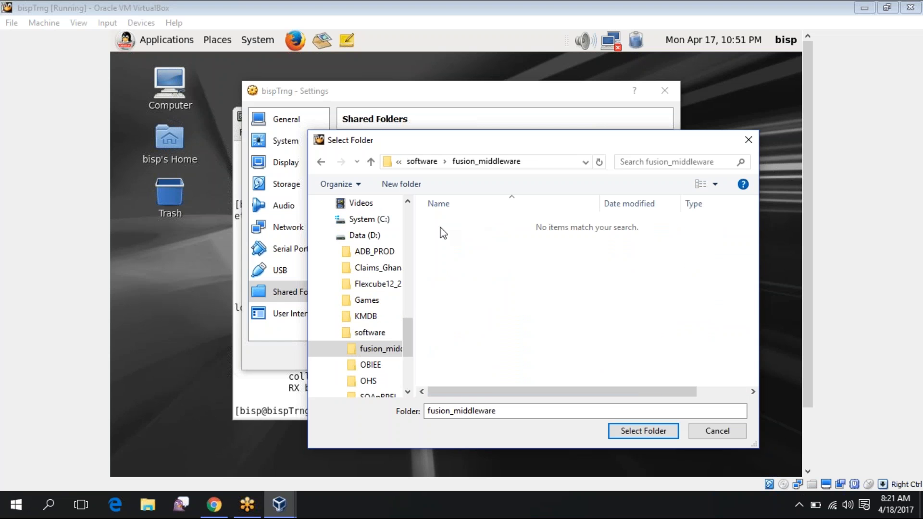
pyautogui.press('BackSpace')
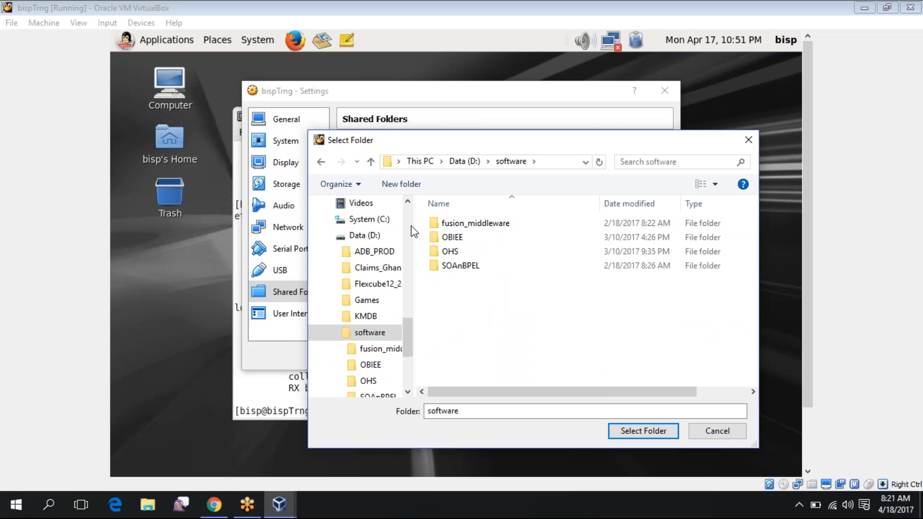
# Select the Downloads folder and add it as a read-only, auto-mounted, permanent share
pyautogui.scroll(7, 412, 228)
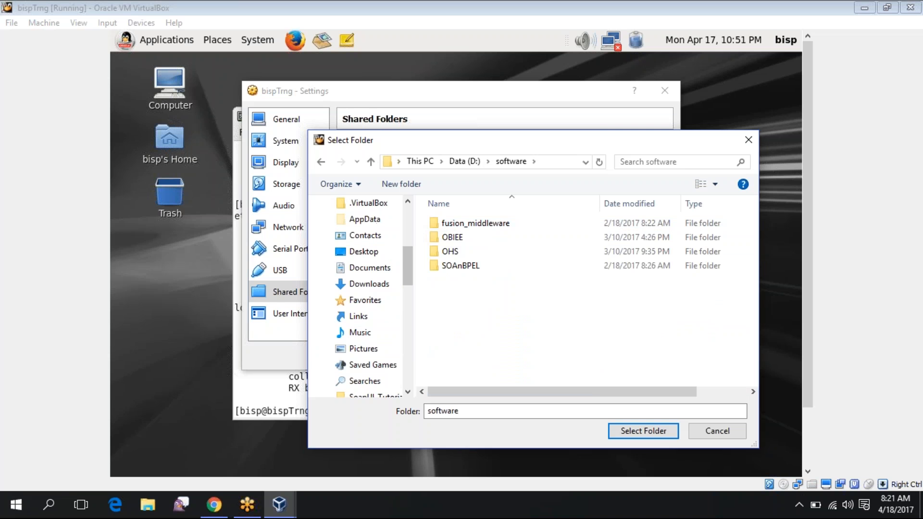
pyautogui.scroll(4, 369, 220)
pyautogui.click(370, 221)
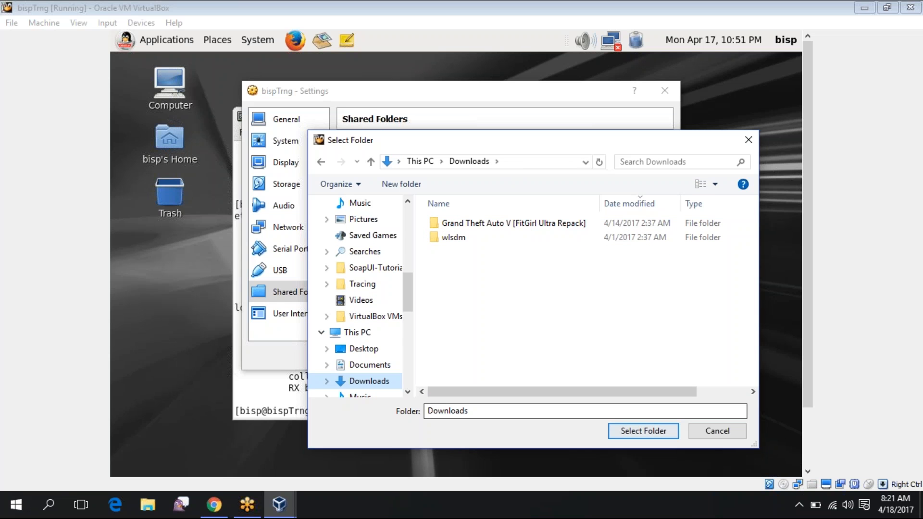
pyautogui.click(643, 431)
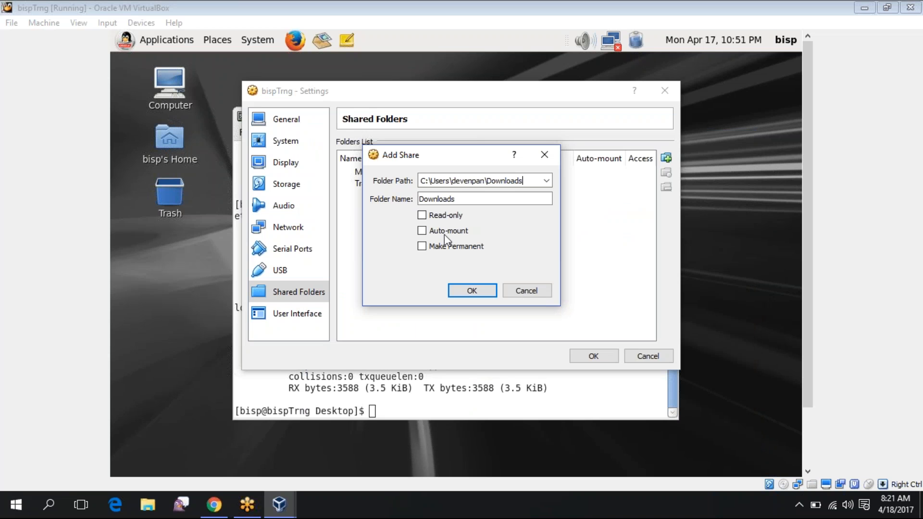
pyautogui.click(421, 216)
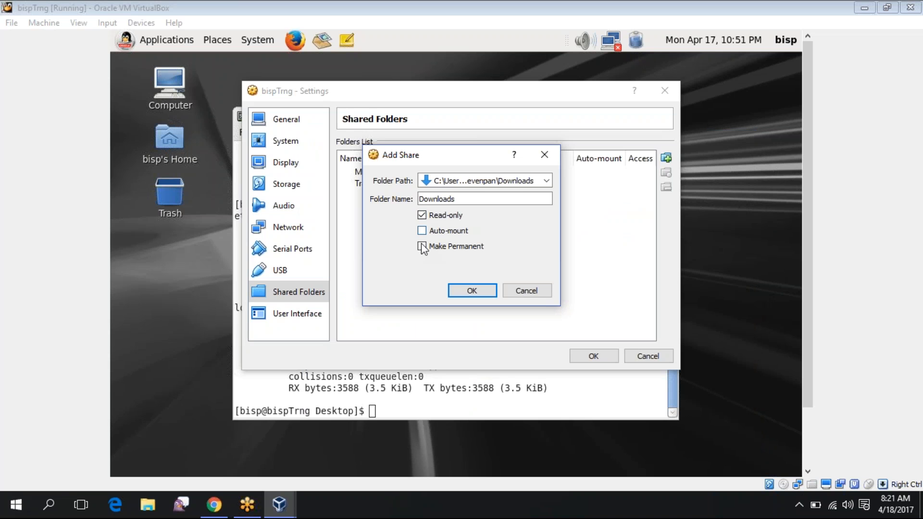
pyautogui.click(422, 246)
pyautogui.click(422, 231)
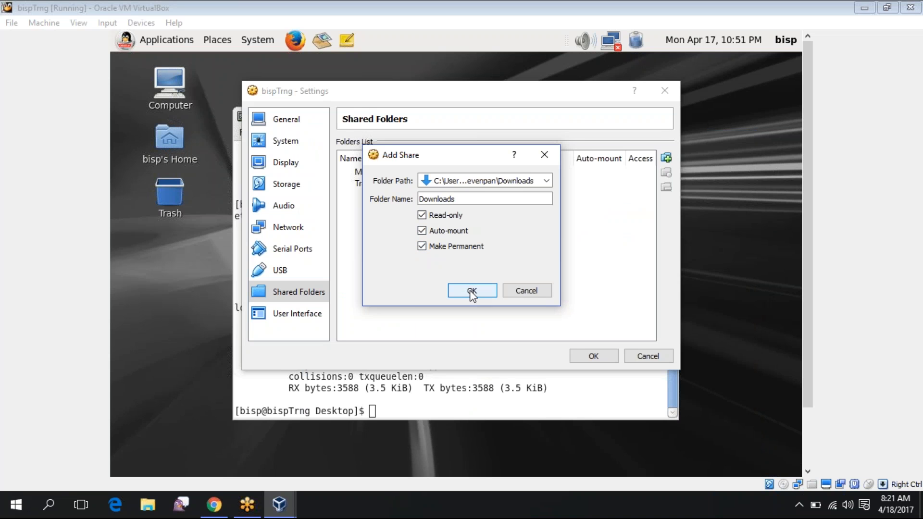
pyautogui.click(471, 291)
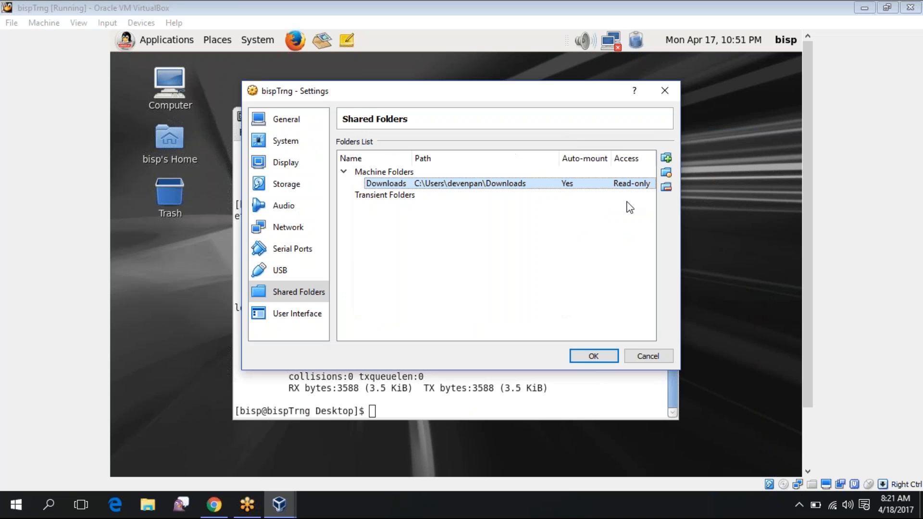
pyautogui.click(666, 157)
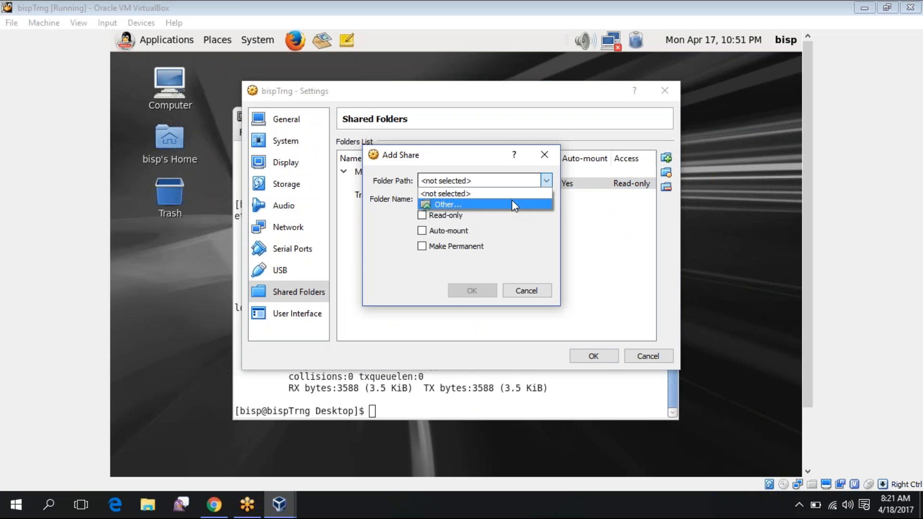
# Add D:\software as a second share, ticking Read-only and Auto-mount
pyautogui.click(514, 203)
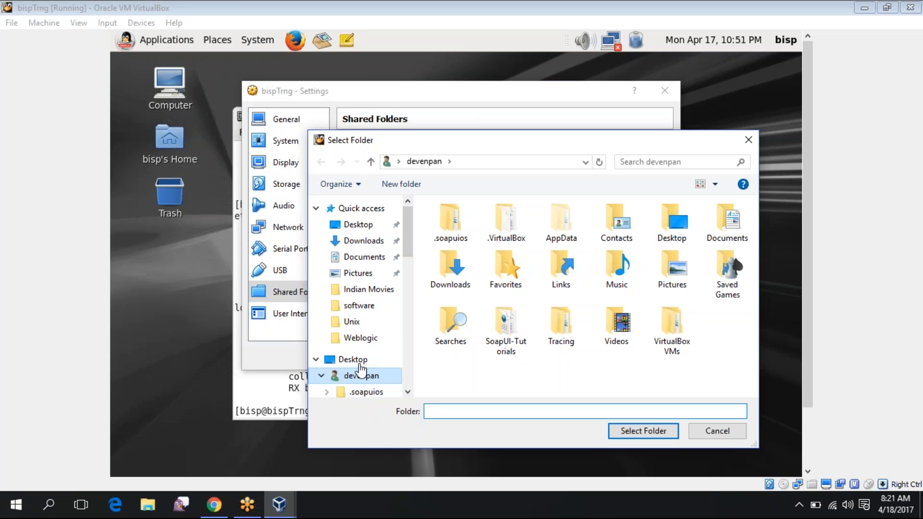
pyautogui.scroll(-1, 398, 238)
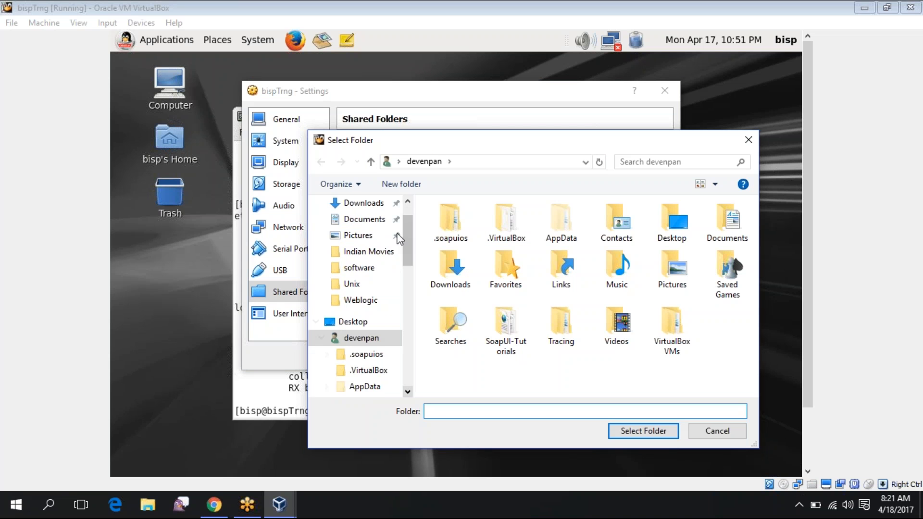
pyautogui.scroll(-1, 404, 241)
pyautogui.moveTo(410, 242); pyautogui.dragTo(410, 224)
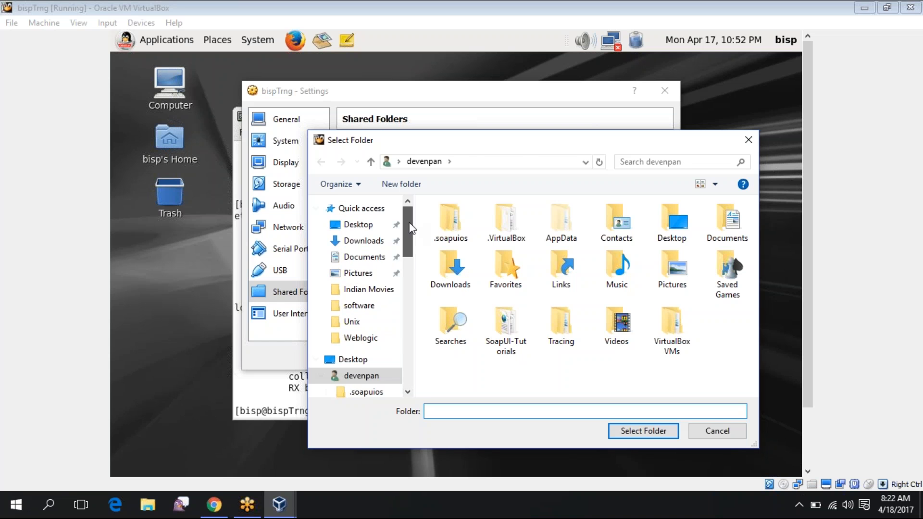
pyautogui.click(359, 305)
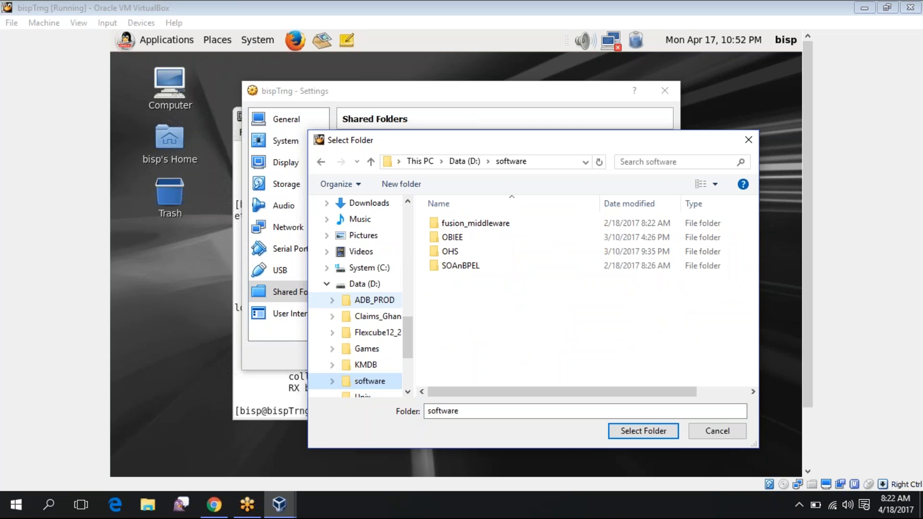
pyautogui.doubleClick(478, 266)
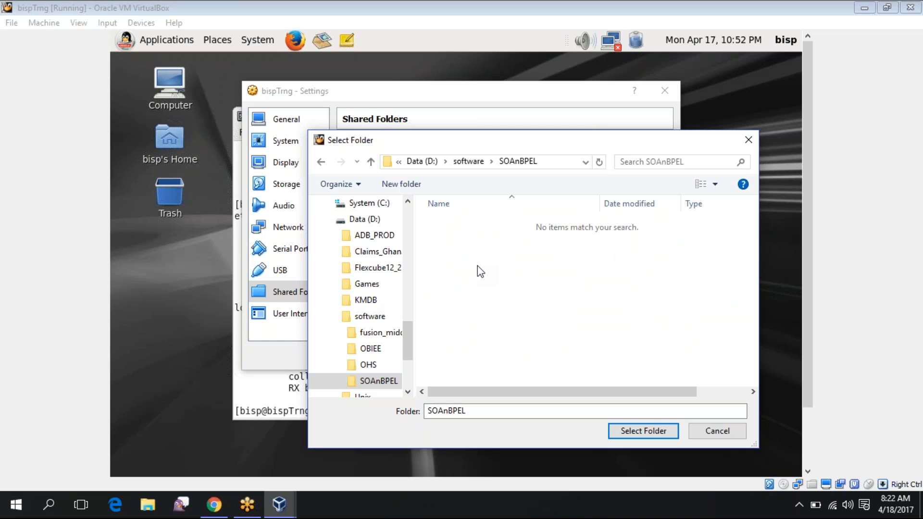
pyautogui.press('BackSpace')
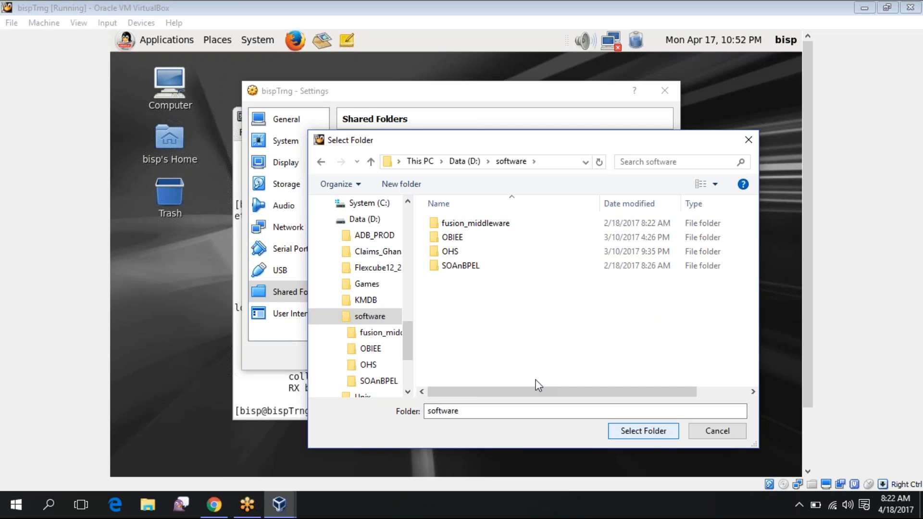
pyautogui.press('Return')
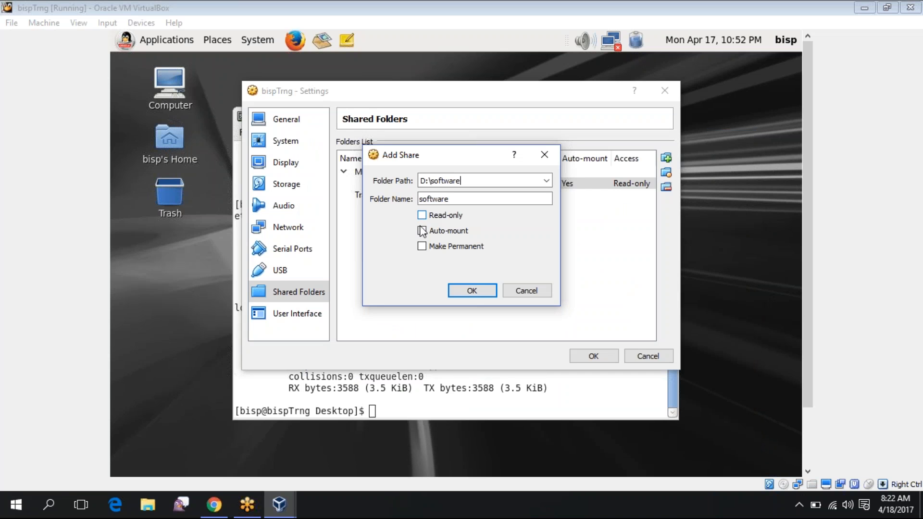
pyautogui.click(422, 215)
pyautogui.click(421, 230)
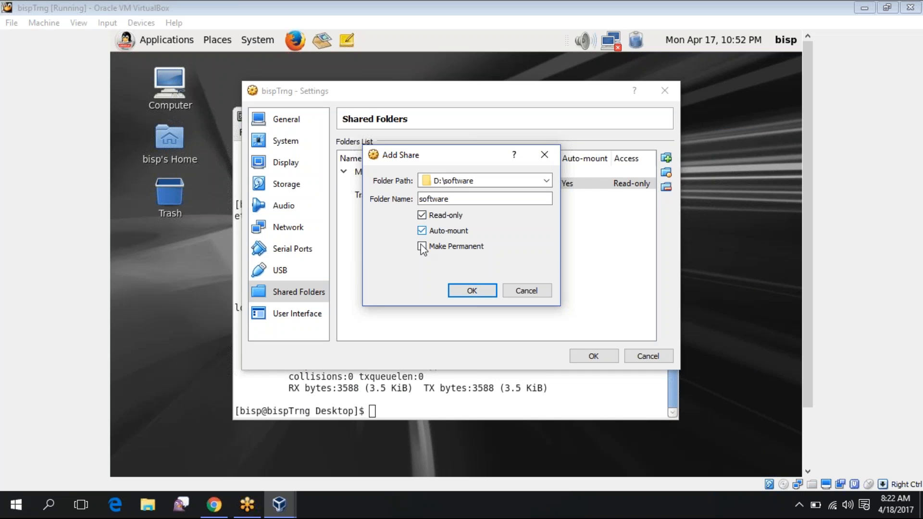
pyautogui.click(466, 291)
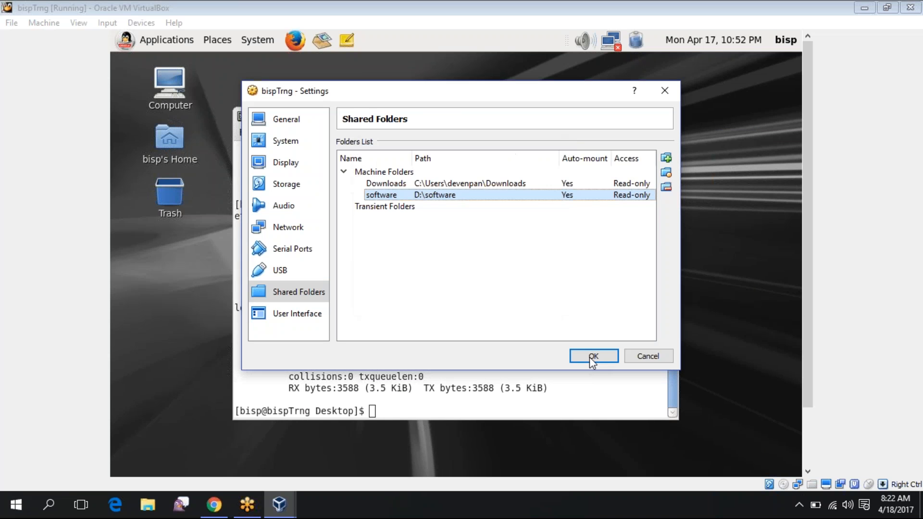
pyautogui.click(593, 357)
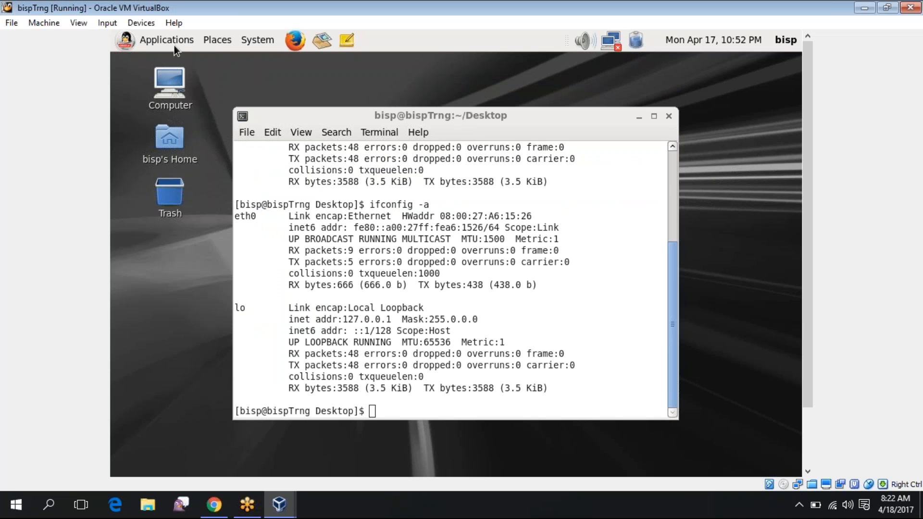
pyautogui.click(270, 39)
pyautogui.moveTo(268, 59)
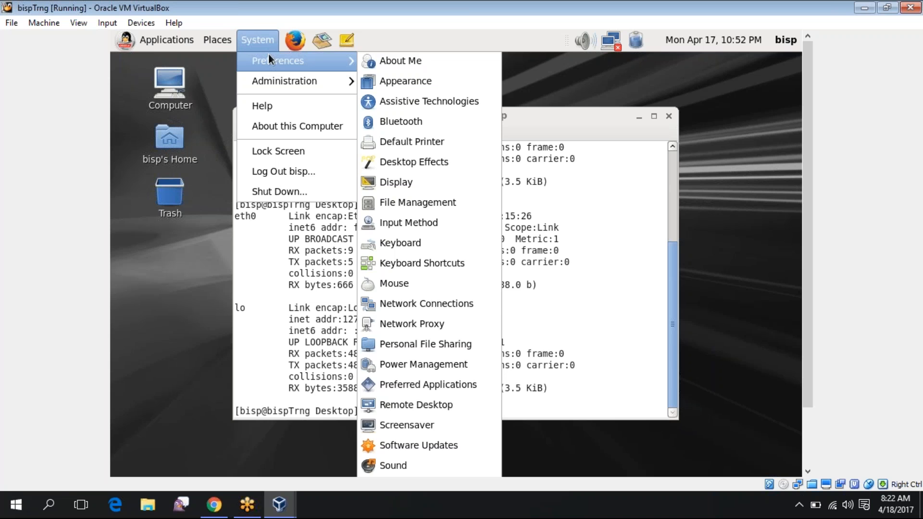
pyautogui.moveTo(171, 44)
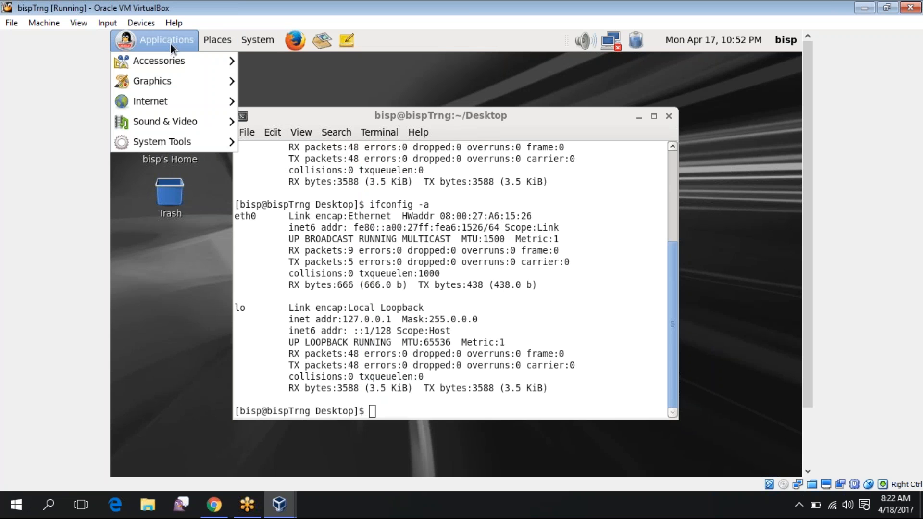
pyautogui.moveTo(169, 143)
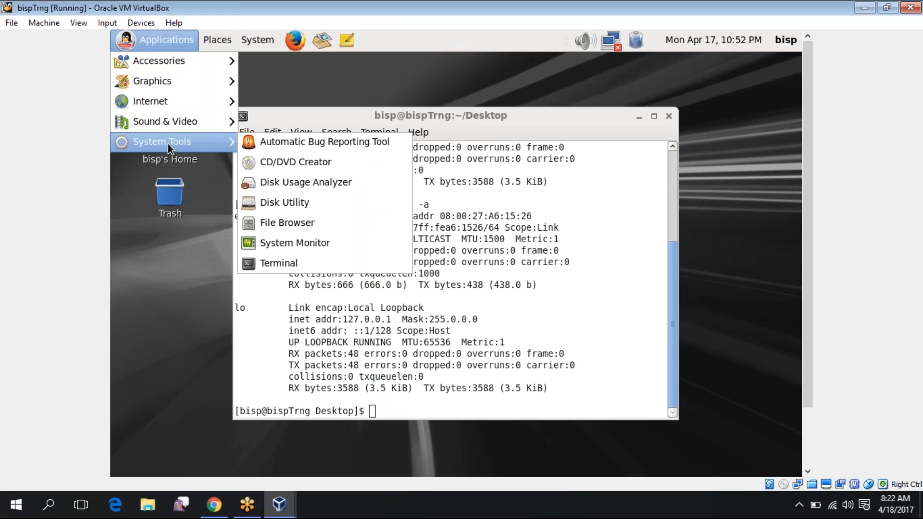
pyautogui.moveTo(212, 42)
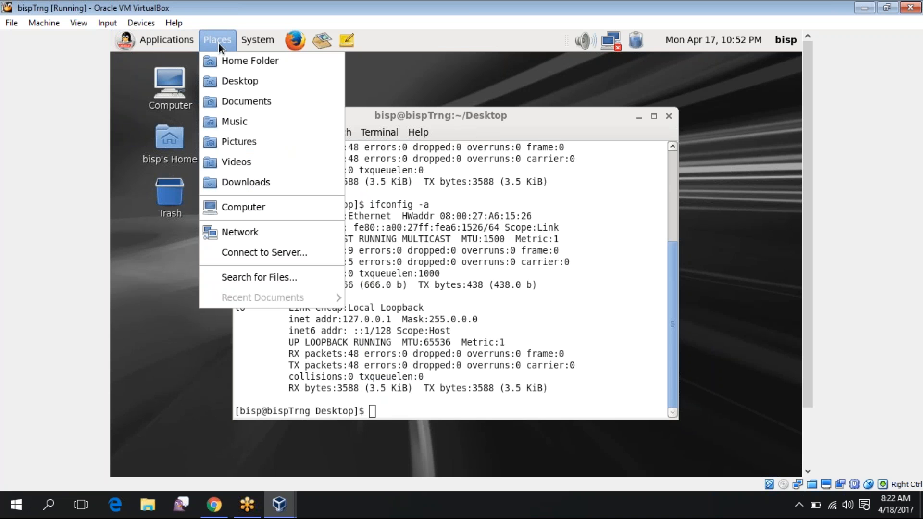
pyautogui.moveTo(255, 40)
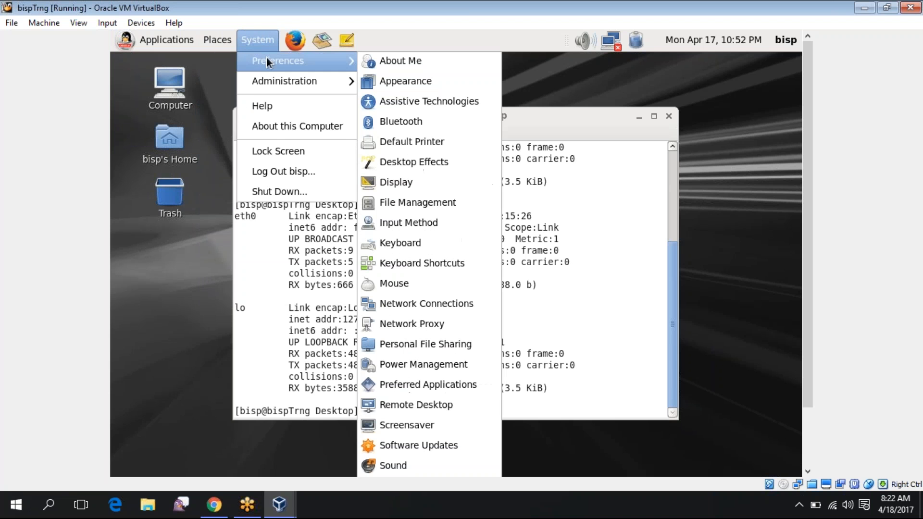
pyautogui.moveTo(276, 80)
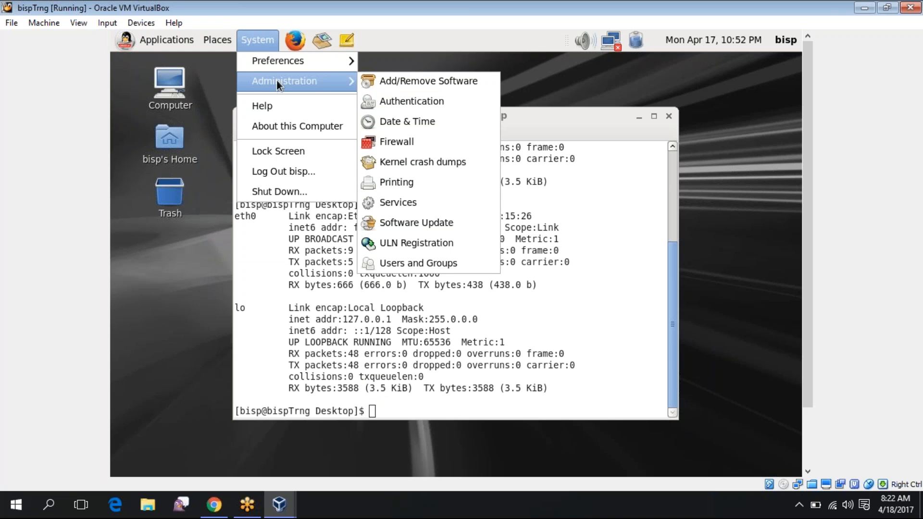
pyautogui.click(538, 72)
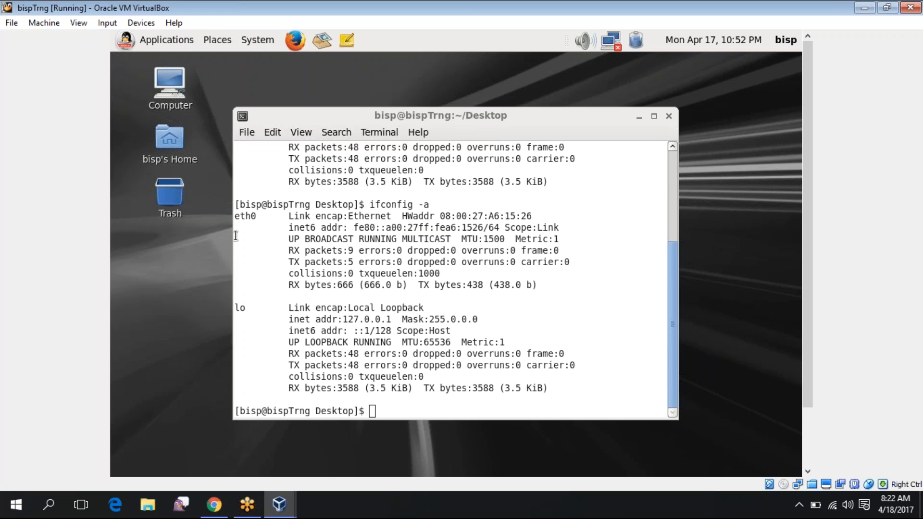
pyautogui.rightClick(172, 278)
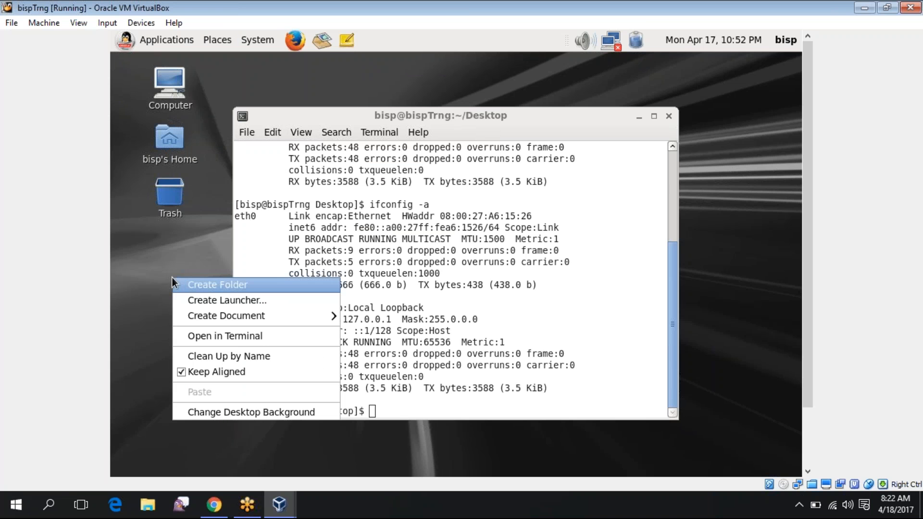
pyautogui.click(122, 253)
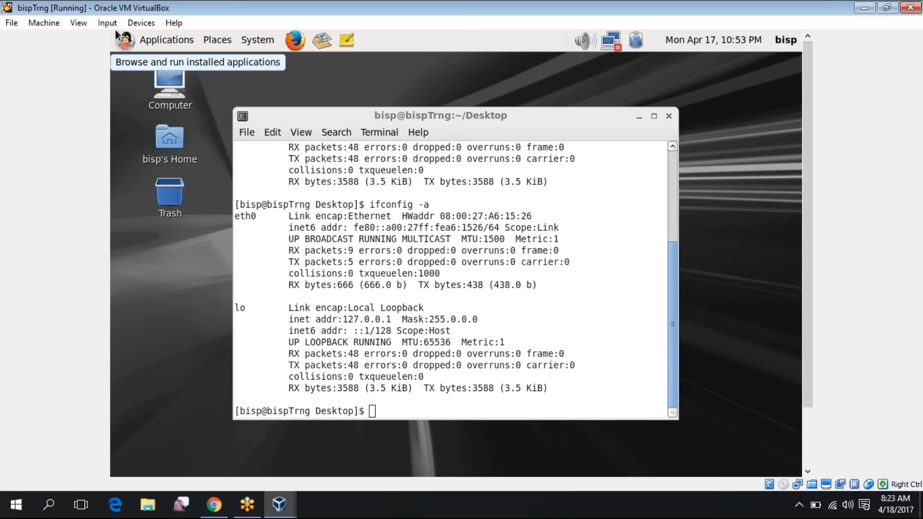
pyautogui.click(140, 23)
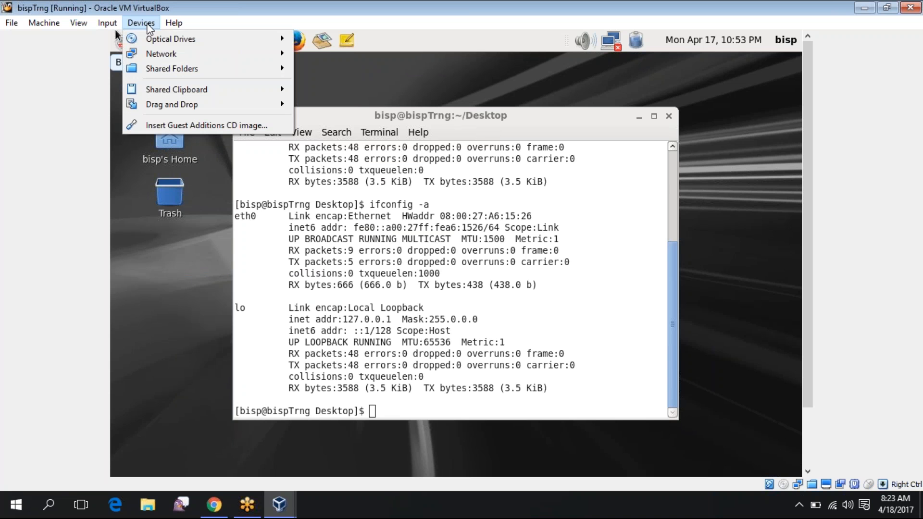
# Insert the Guest Additions CD, run its installer with the root password, and close it when done
pyautogui.click(157, 120)
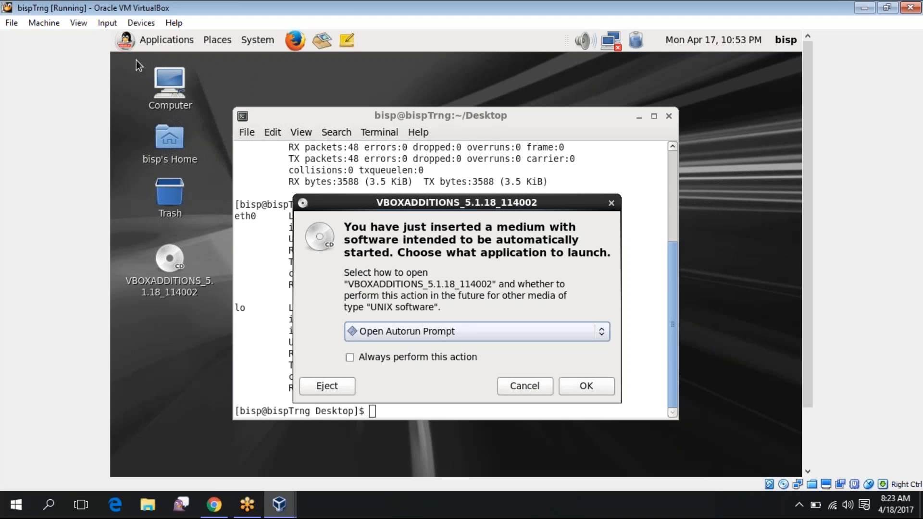
pyautogui.click(604, 392)
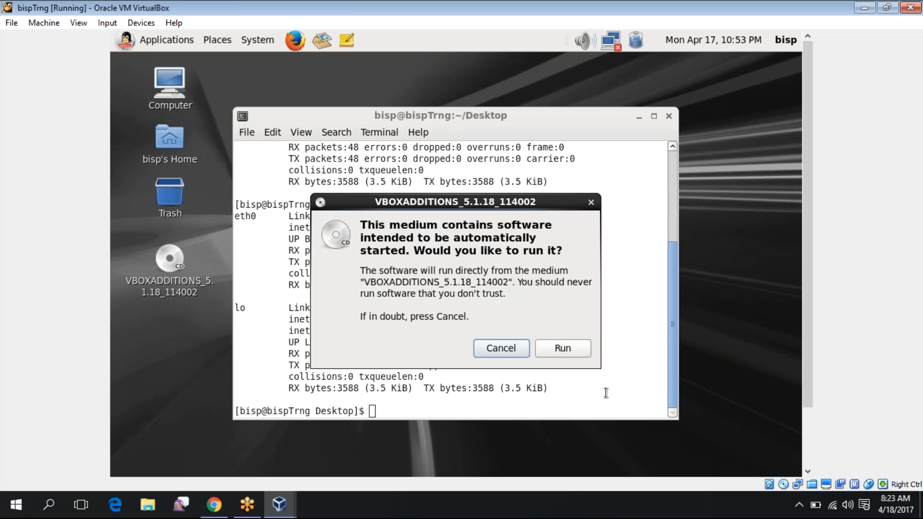
pyautogui.click(565, 349)
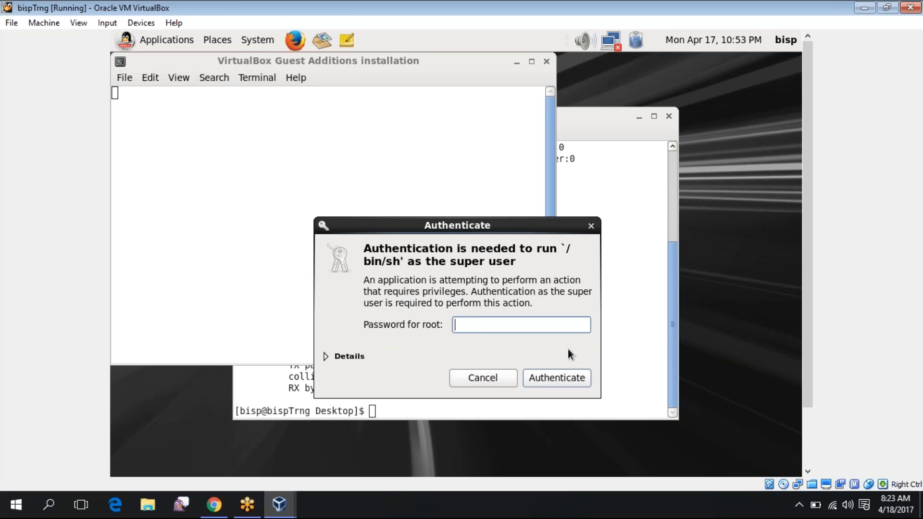
pyautogui.write('*******')
pyautogui.press('Return')
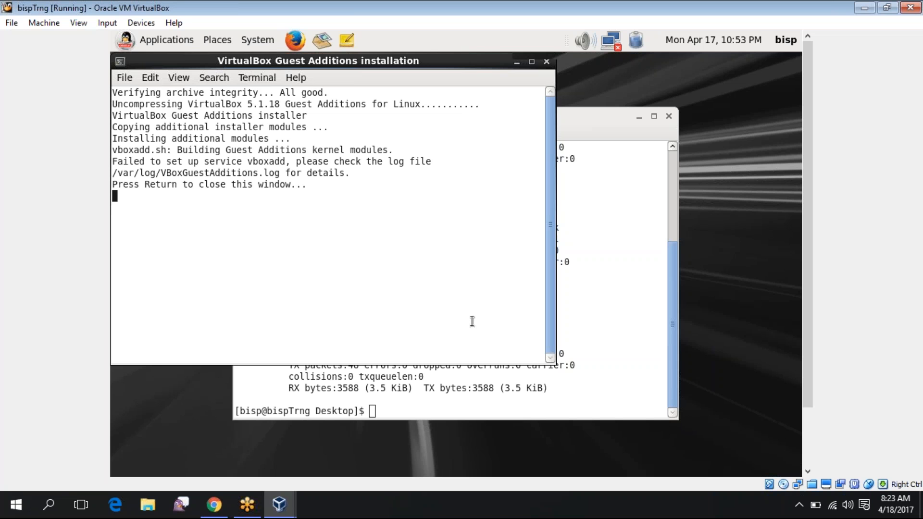
pyautogui.press('Return')
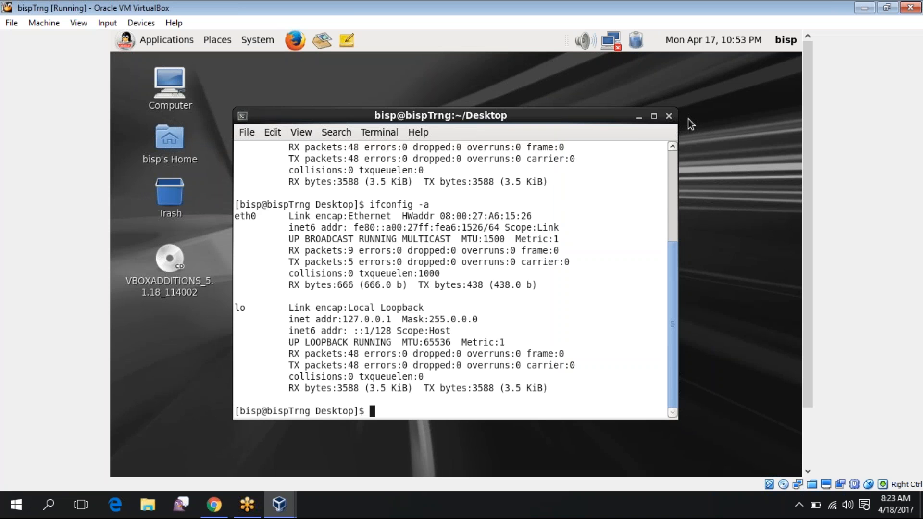
# Close the guest terminal, run System > Administration > Software Update, and dismiss the up-to-date message
pyautogui.click(673, 116)
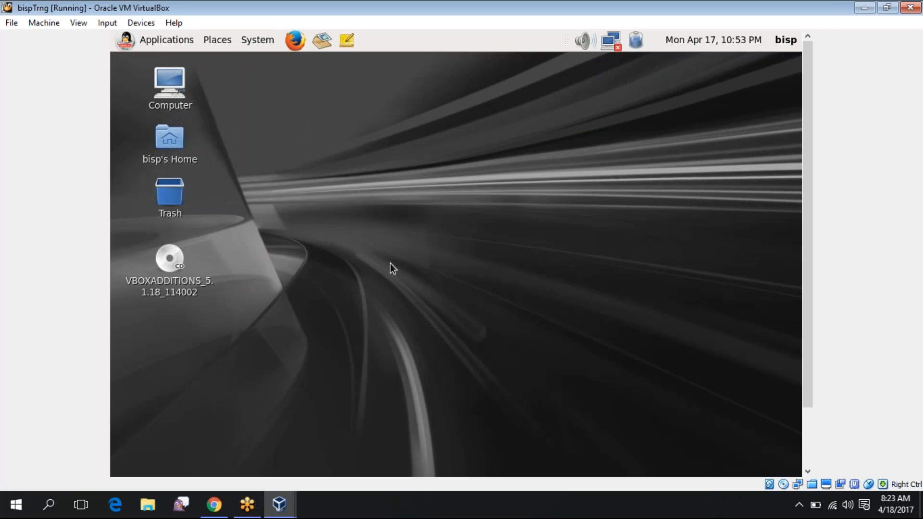
pyautogui.click(148, 42)
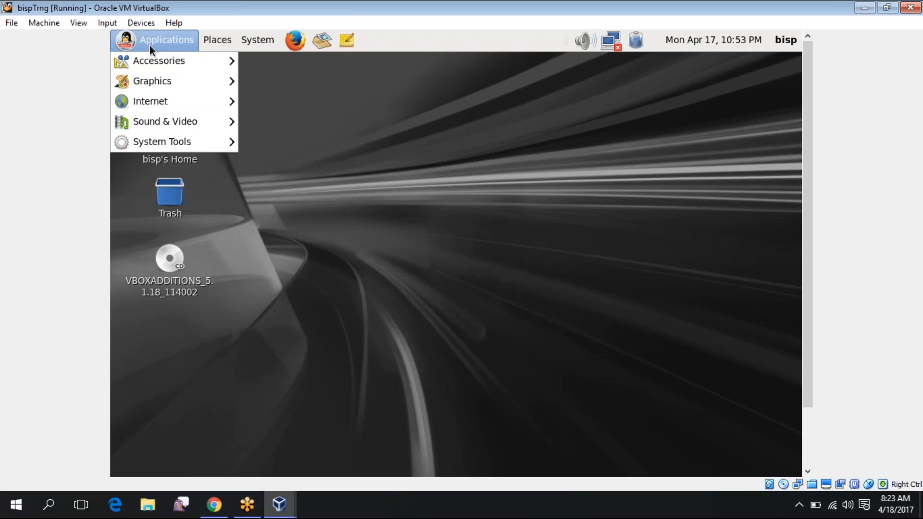
pyautogui.moveTo(158, 139)
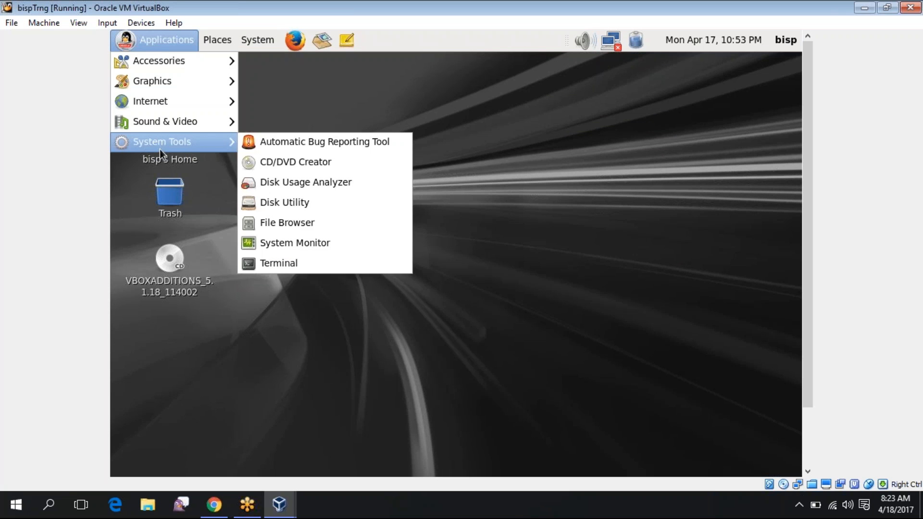
pyautogui.moveTo(211, 30)
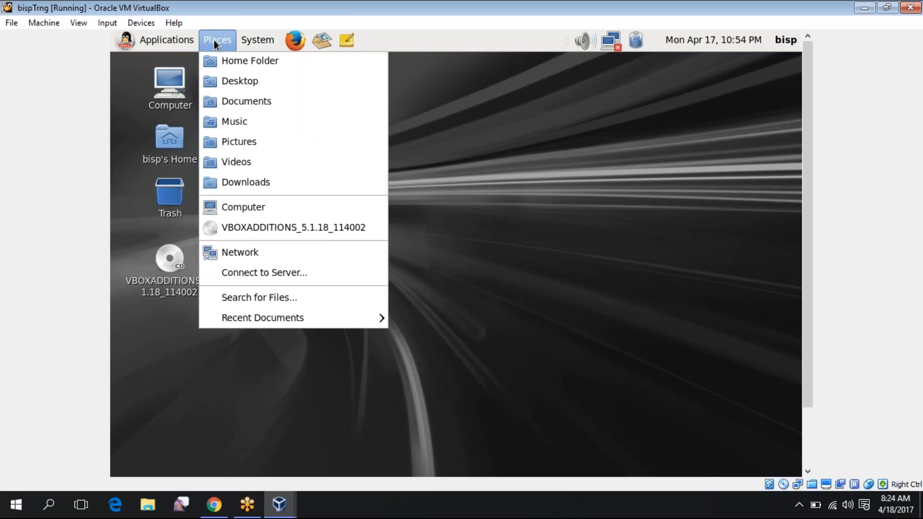
pyautogui.moveTo(261, 41)
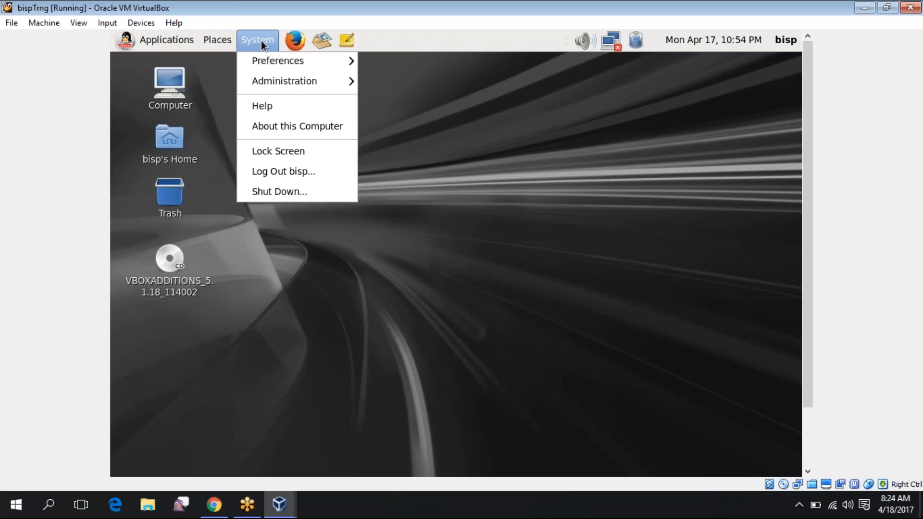
pyautogui.moveTo(269, 84)
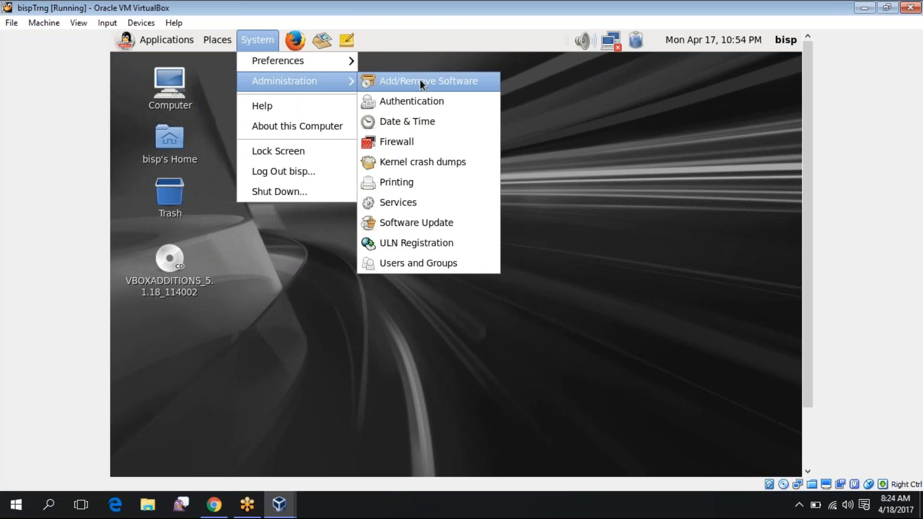
pyautogui.click(418, 219)
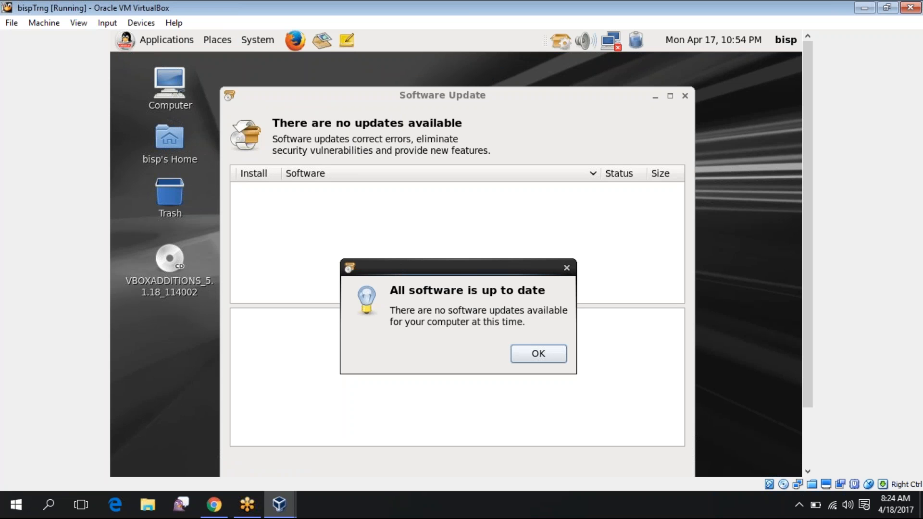
pyautogui.click(521, 351)
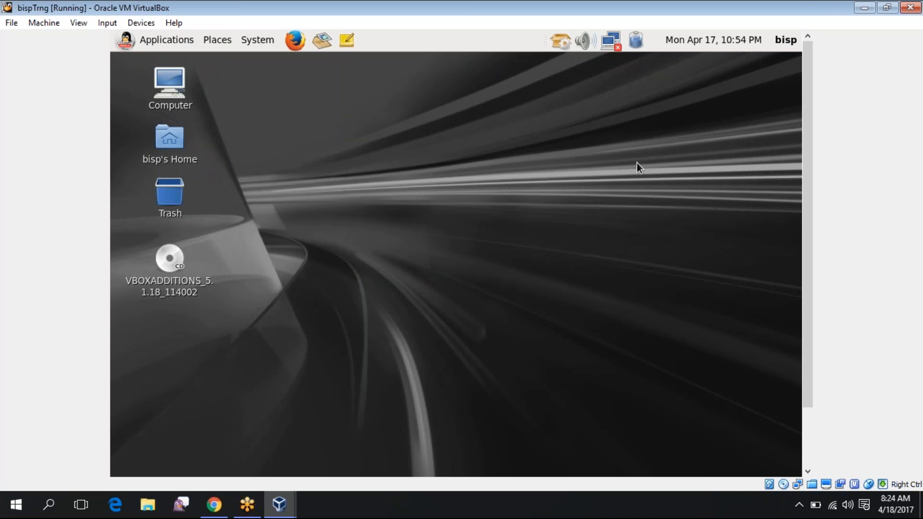
# Close the bispTrng VM window, choosing Power off the machine
pyautogui.click(910, 7)
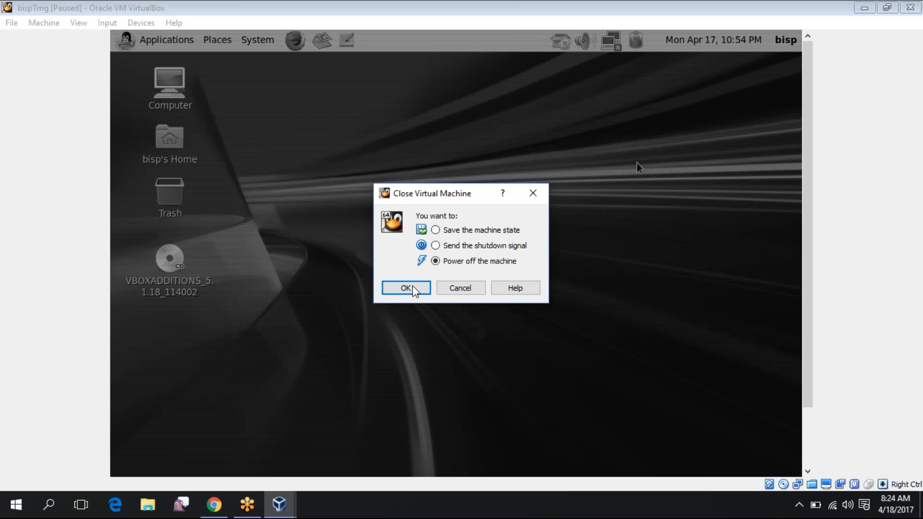
pyautogui.click(409, 287)
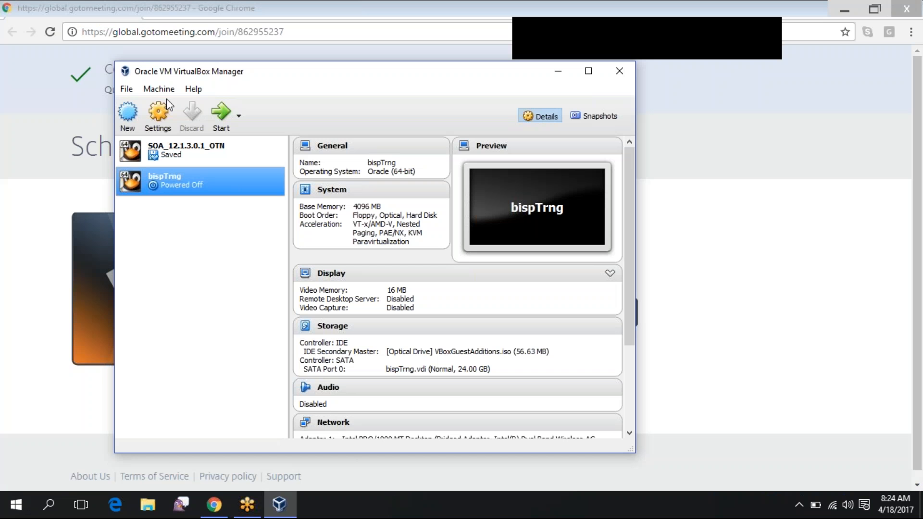
pyautogui.click(167, 89)
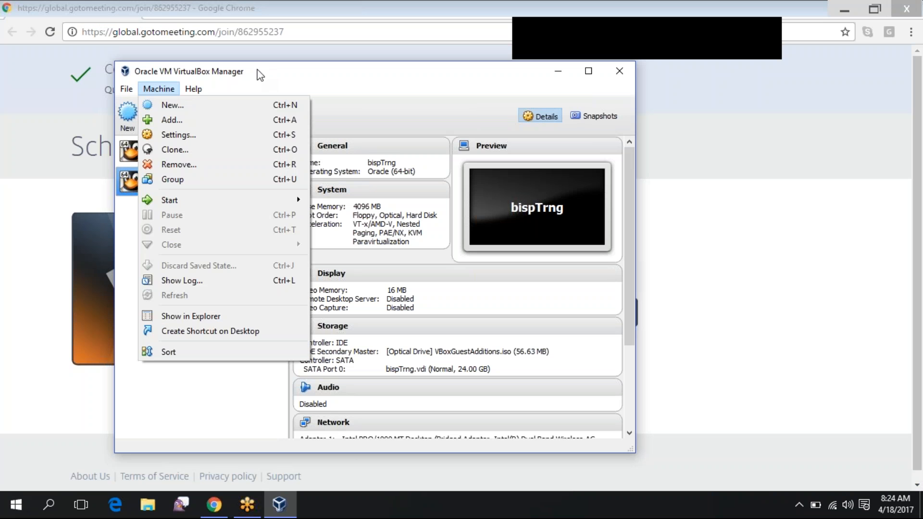
pyautogui.click(163, 121)
# Review bispTrng's Storage and Shared Folders settings, then close them with OK
pyautogui.click(160, 118)
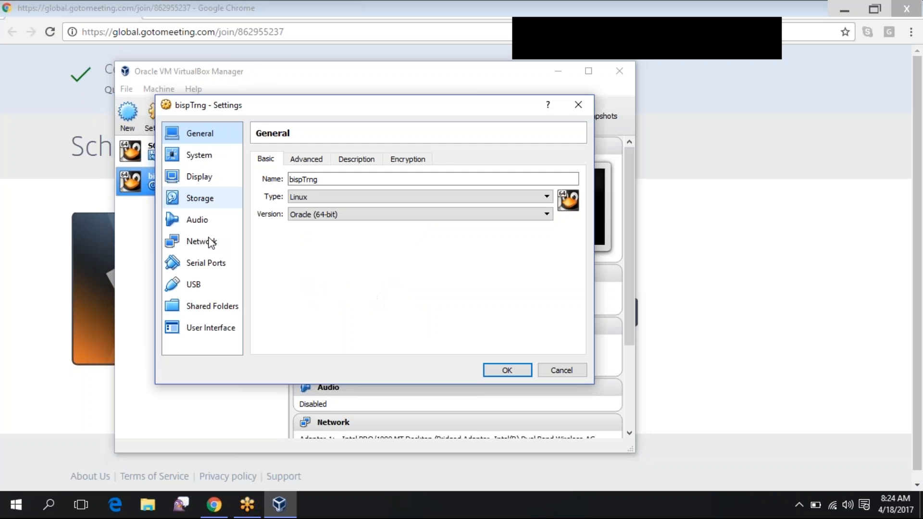
pyautogui.click(200, 198)
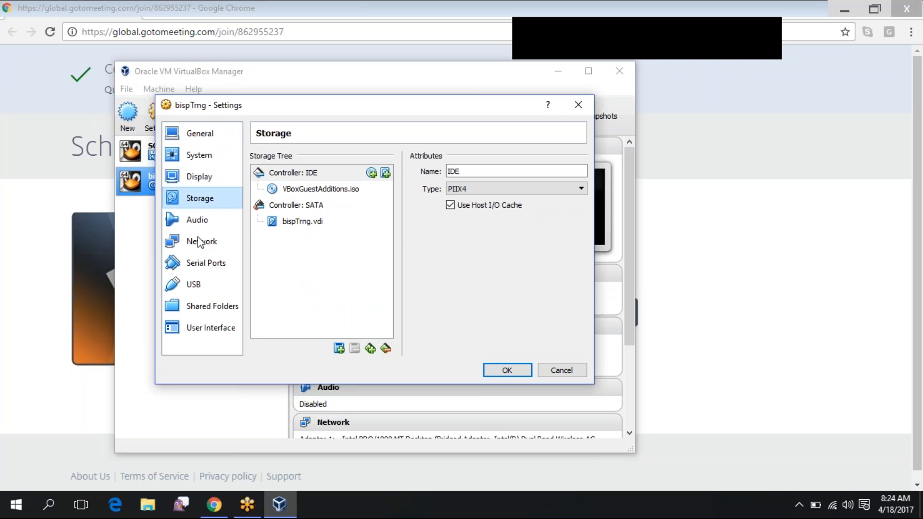
pyautogui.click(202, 307)
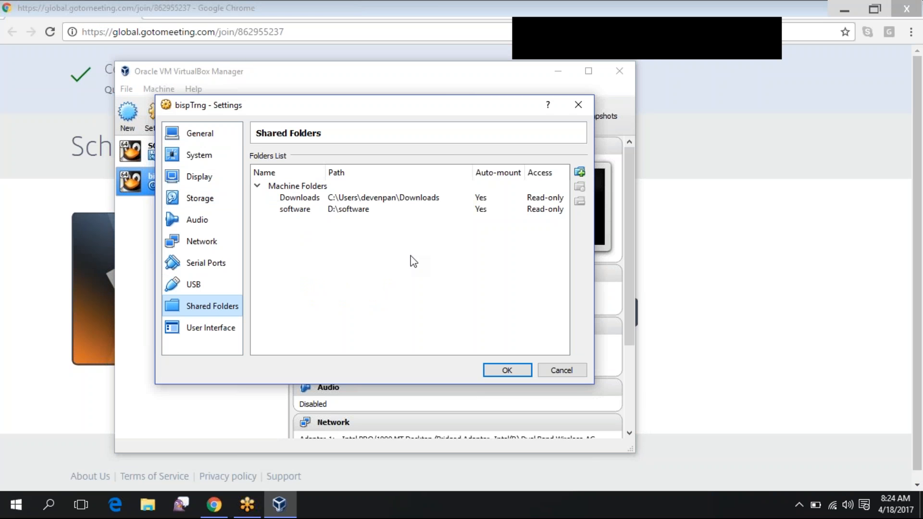
pyautogui.click(506, 373)
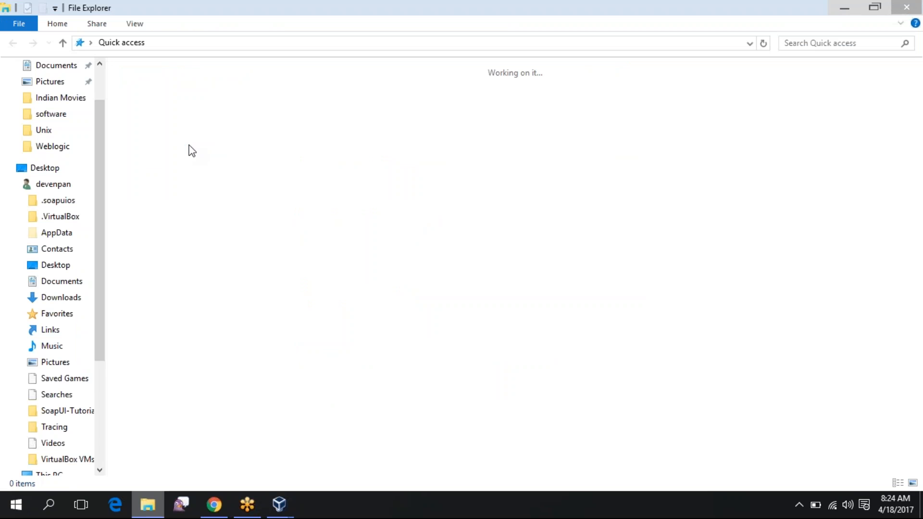
# Go to Downloads and select the jdk-8u77-linux-x64.tar.gz archive to cut it
pyautogui.doubleClick(180, 148)
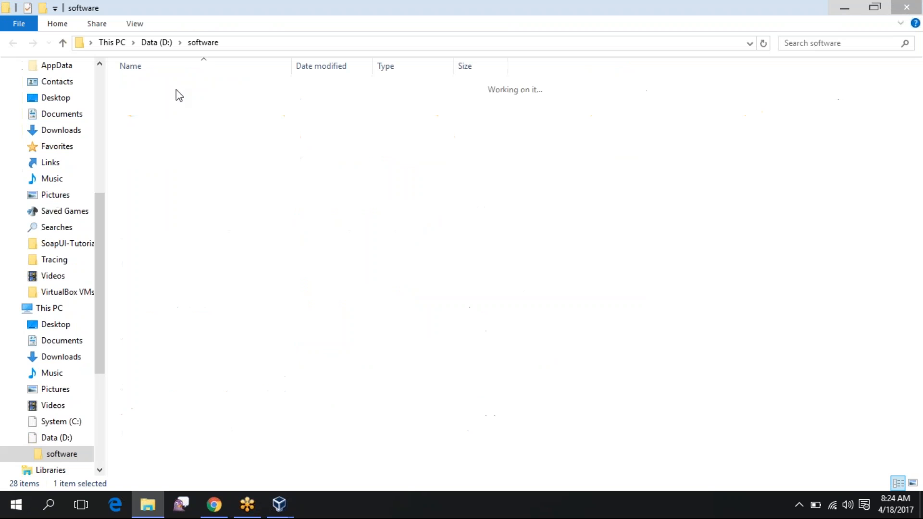
pyautogui.doubleClick(177, 85)
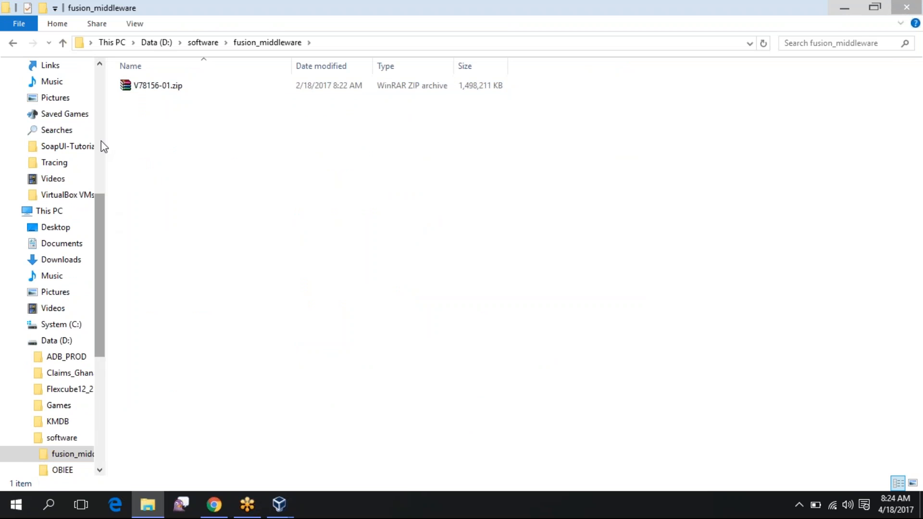
pyautogui.scroll(5, 101, 141)
pyautogui.scroll(2, 102, 84)
pyautogui.click(66, 103)
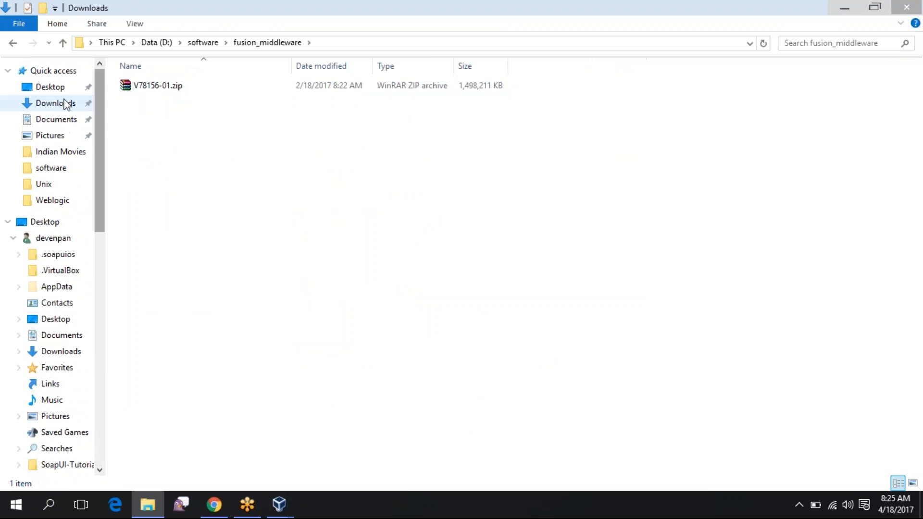
pyautogui.click(159, 143)
pyautogui.scroll(-10, 159, 145)
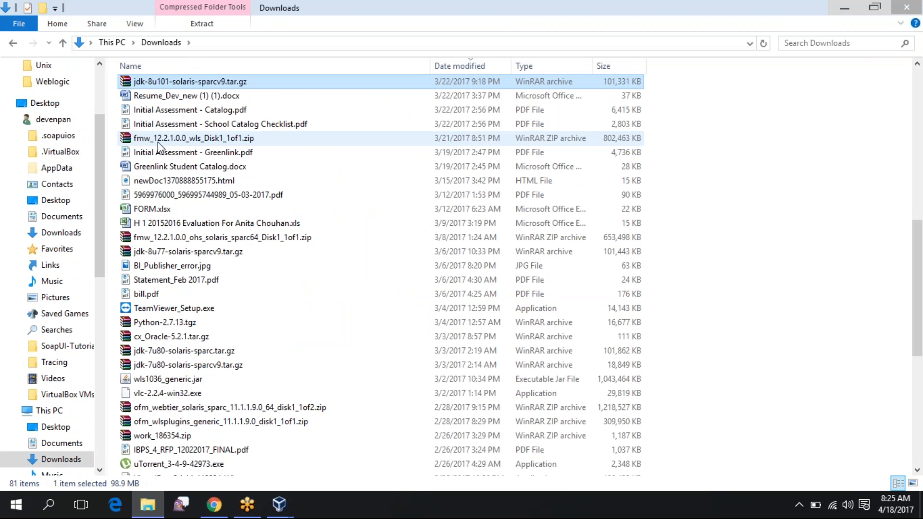
pyautogui.press('j')
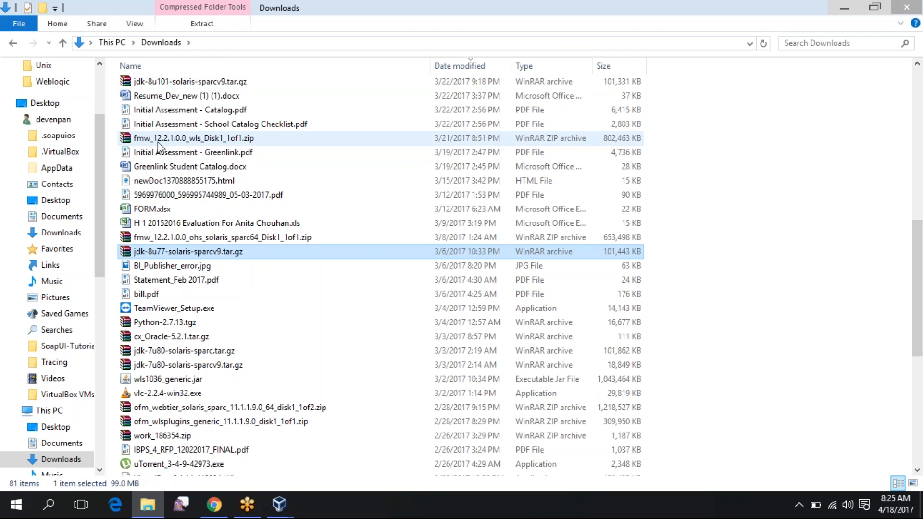
pyautogui.press('j')
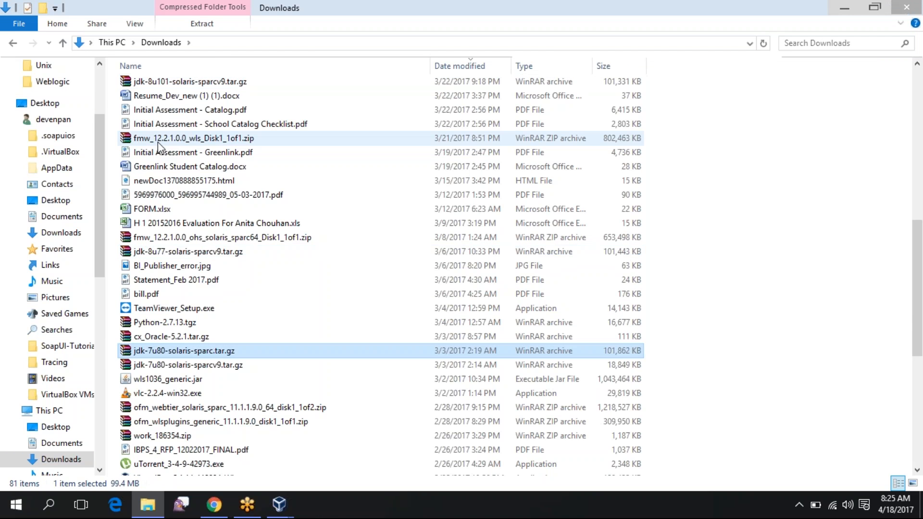
pyautogui.press('j')
pyautogui.press('j')
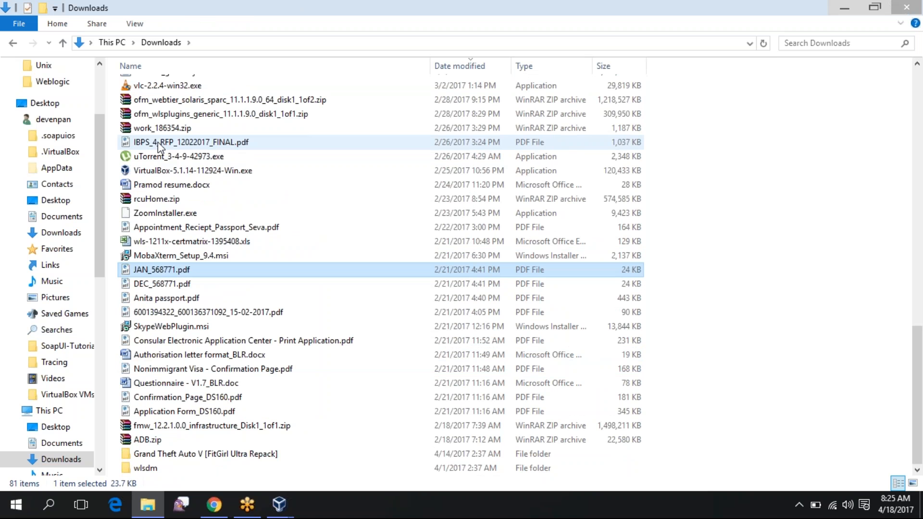
pyautogui.press('j')
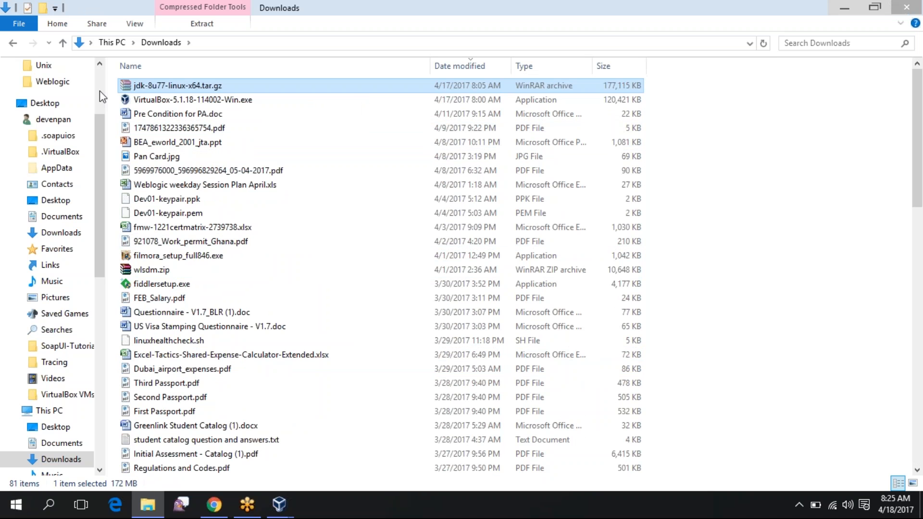
# Paste the jdk archive into Data (D:) > software, moving it out of Downloads
pyautogui.click(52, 82)
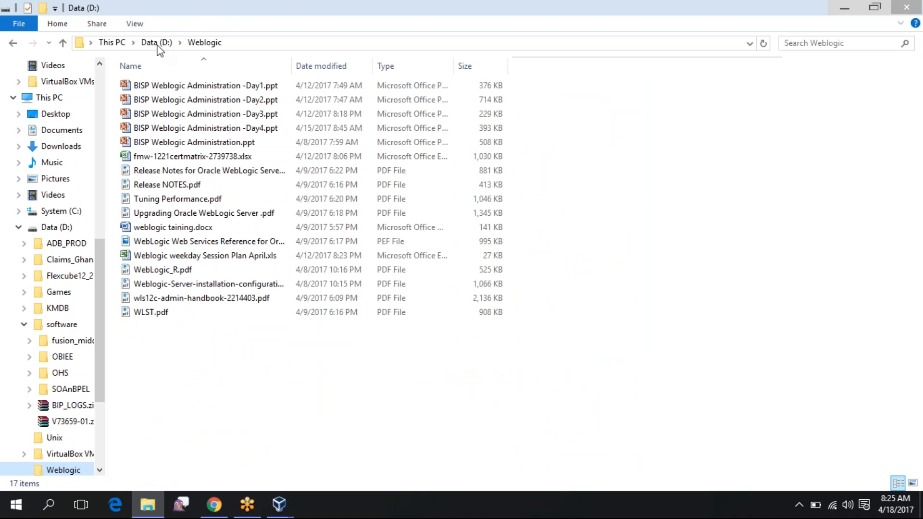
pyautogui.click(156, 43)
pyautogui.doubleClick(147, 158)
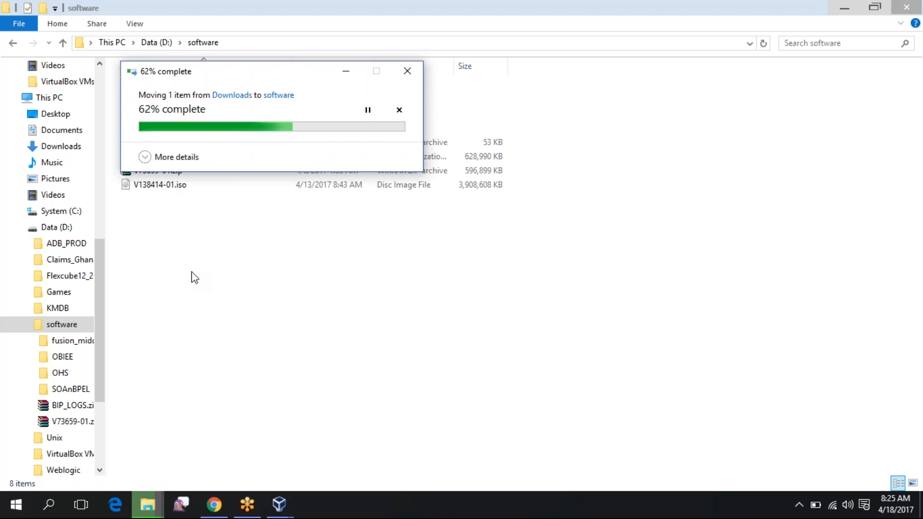
pyautogui.click(229, 281)
pyautogui.click(284, 506)
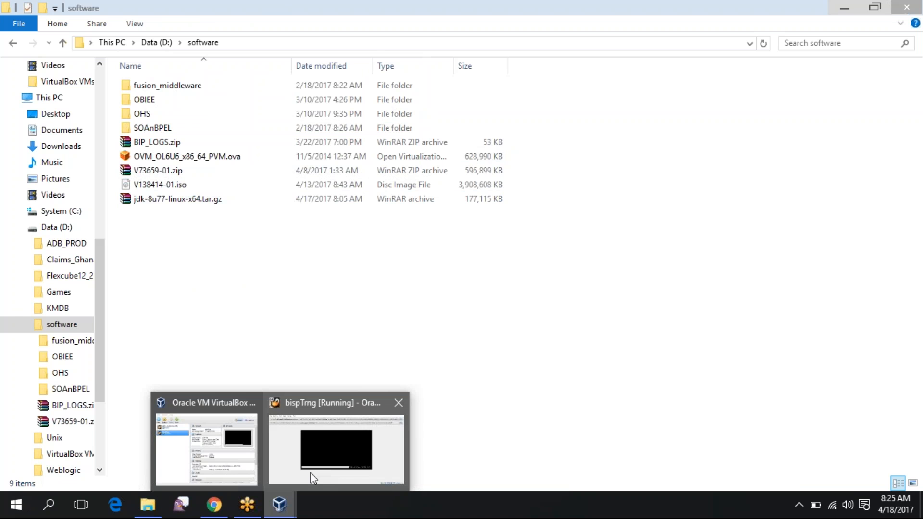
# Bring up the running bispTrng VM window and dismiss the mouse and keyboard notices
pyautogui.click(311, 477)
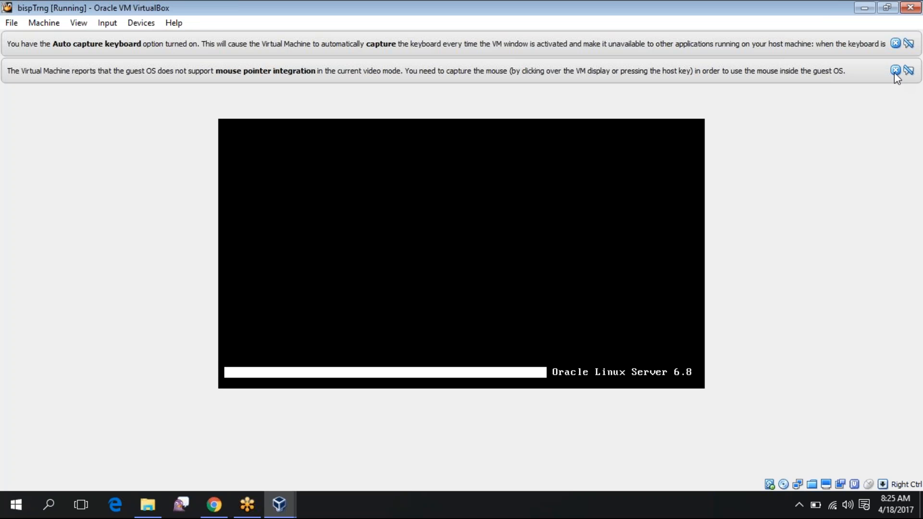
pyautogui.click(895, 42)
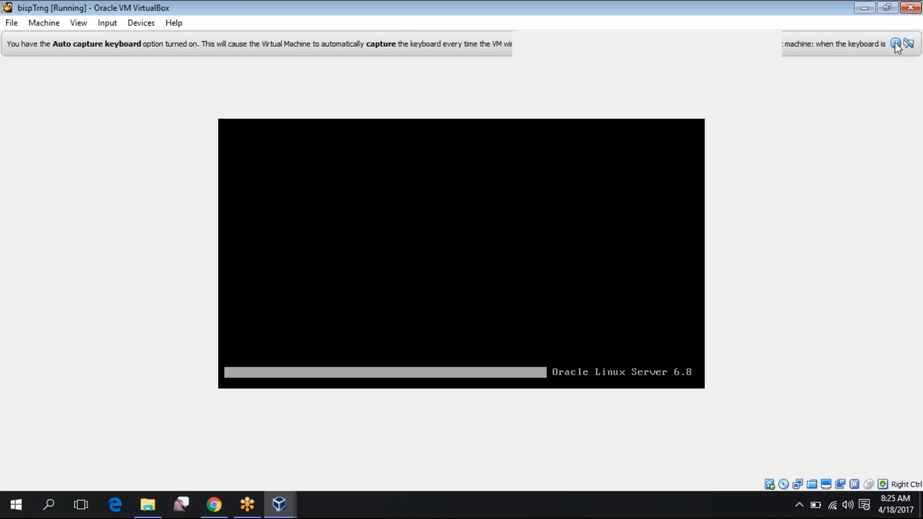
pyautogui.click(895, 43)
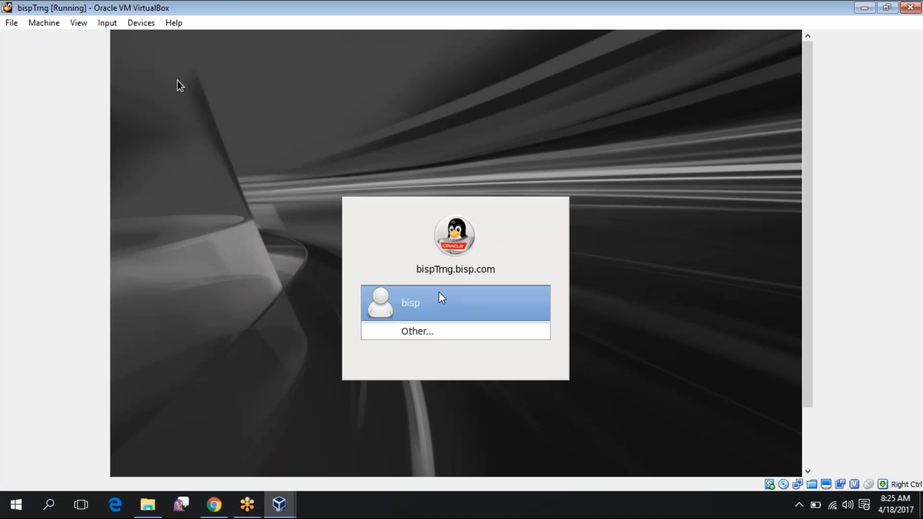
pyautogui.click(439, 292)
# Log in as the bisp user with the account password
pyautogui.click(429, 304)
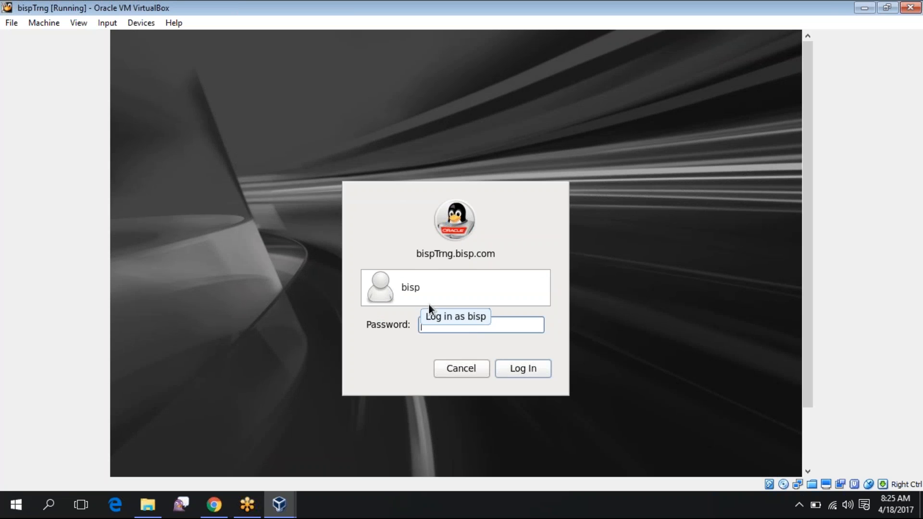
pyautogui.write('•••••••')
pyautogui.press('Return')
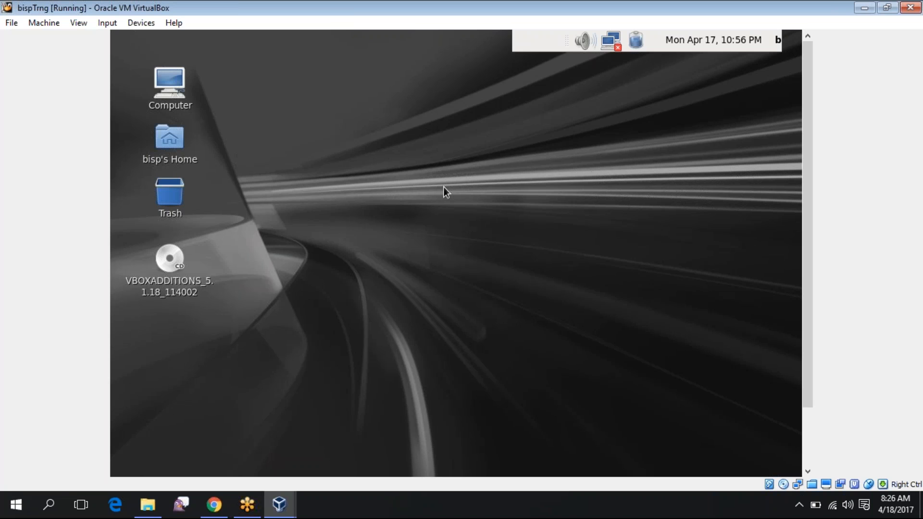
# Open a terminal on the guest desktop and run df -h
pyautogui.rightClick(383, 145)
pyautogui.click(420, 207)
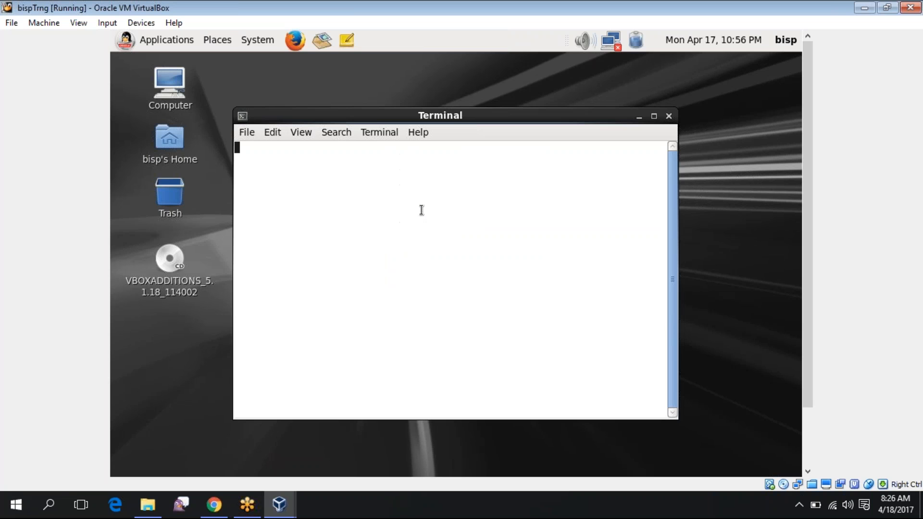
pyautogui.write('df -')
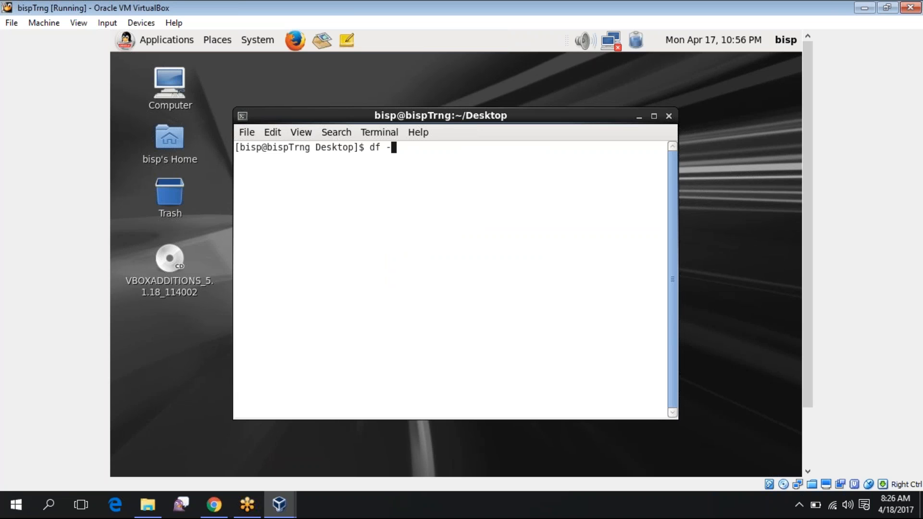
pyautogui.write('h')
pyautogui.press('Return')
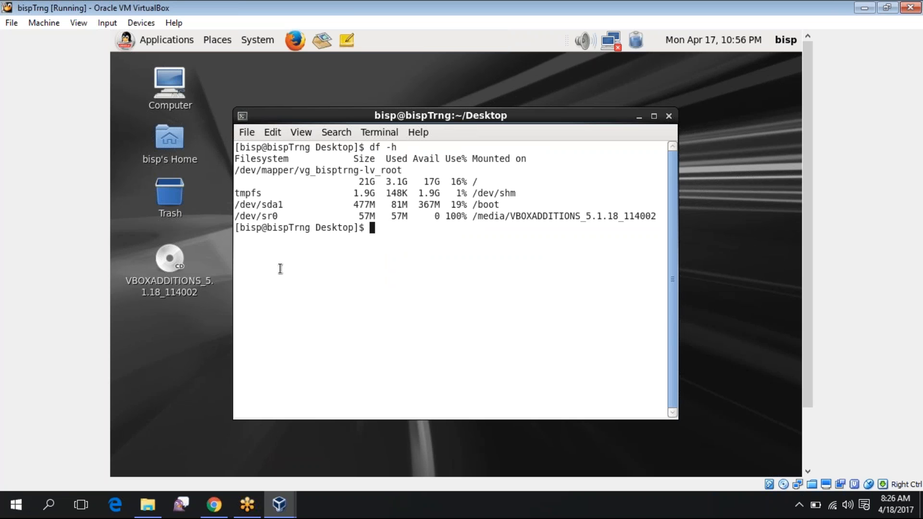
# Browse the guest's Places list, then the VirtualBox Devices menu toward Shared Folders
pyautogui.click(226, 43)
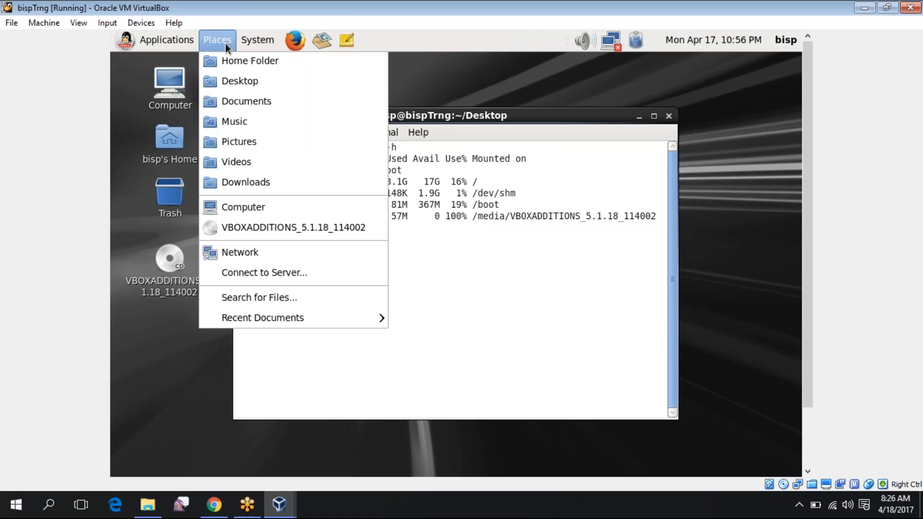
pyautogui.moveTo(255, 41)
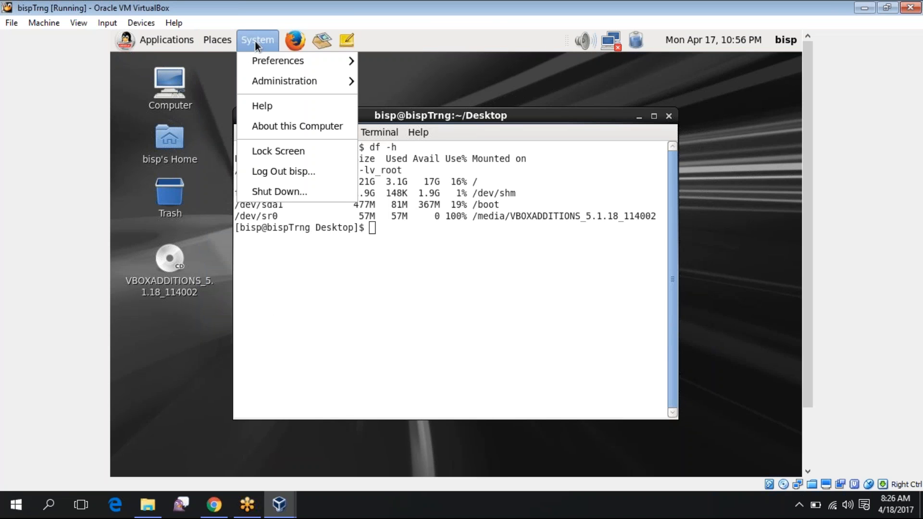
pyautogui.moveTo(260, 58)
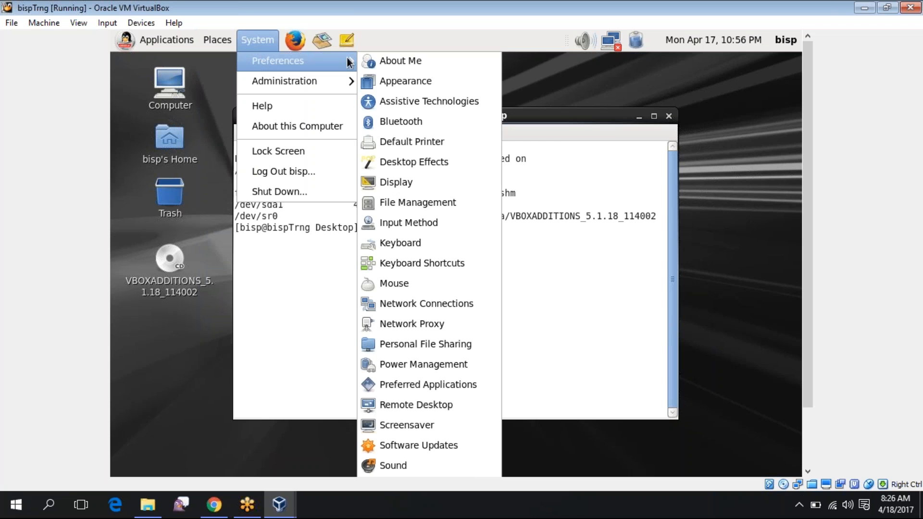
pyautogui.moveTo(188, 38)
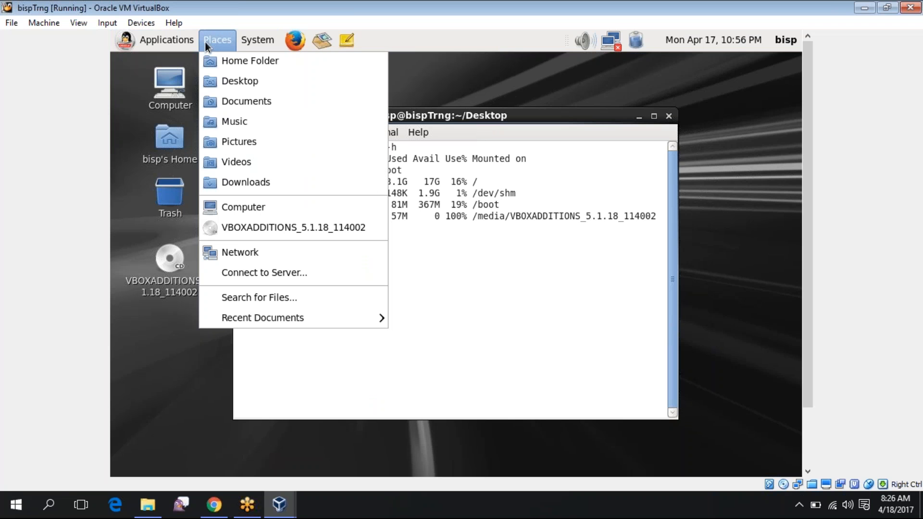
pyautogui.moveTo(111, 32)
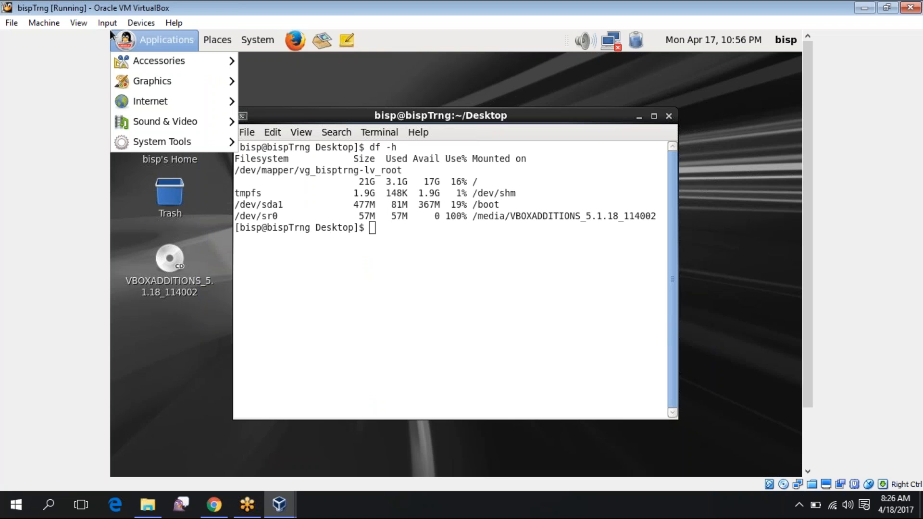
pyautogui.click(138, 24)
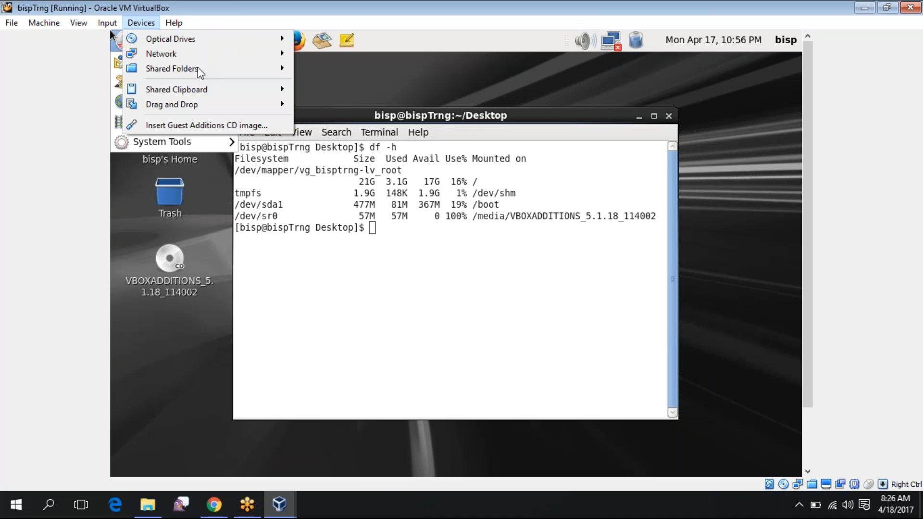
pyautogui.moveTo(200, 70)
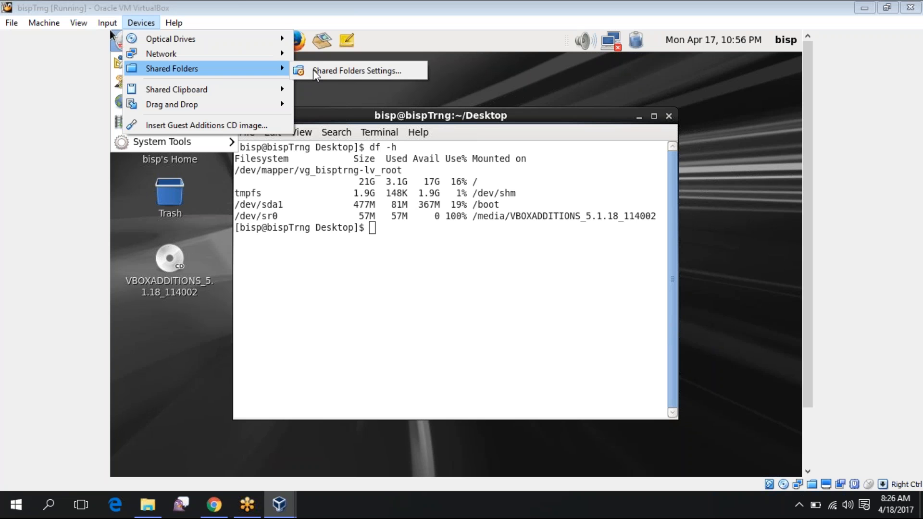
# In Shared Folders settings, dismiss the Guest Additions warning and remove the Downloads and software shares
pyautogui.click(315, 72)
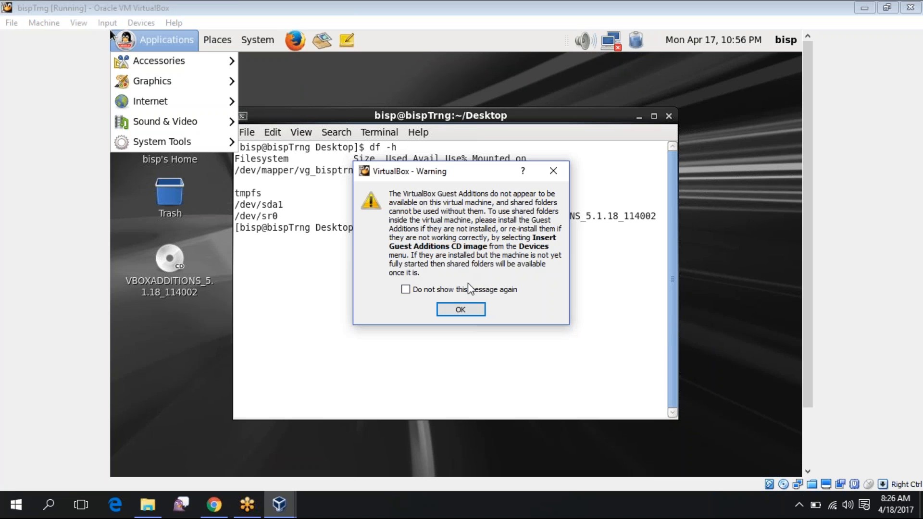
pyautogui.click(461, 310)
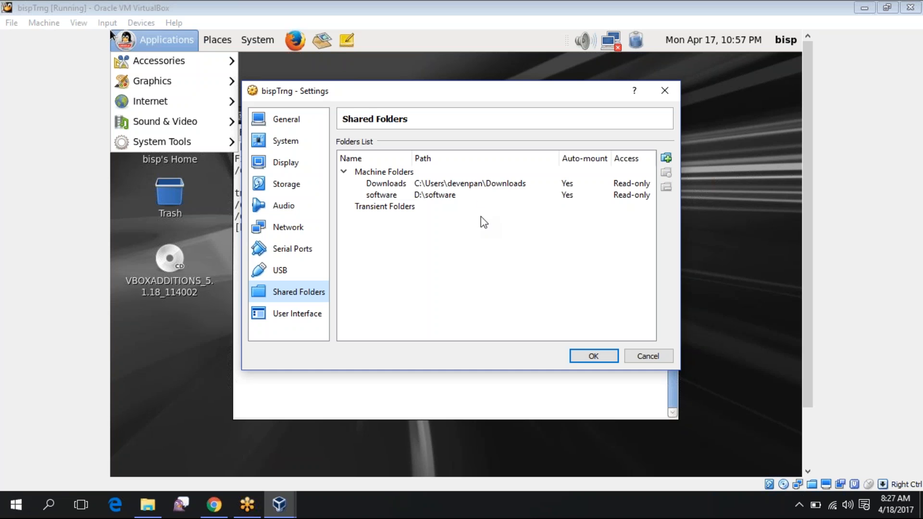
pyautogui.click(609, 198)
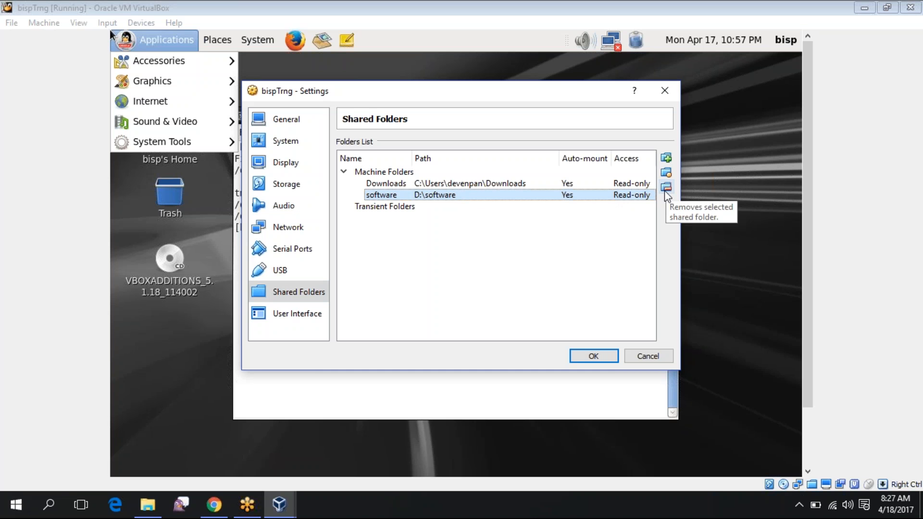
pyautogui.click(613, 184)
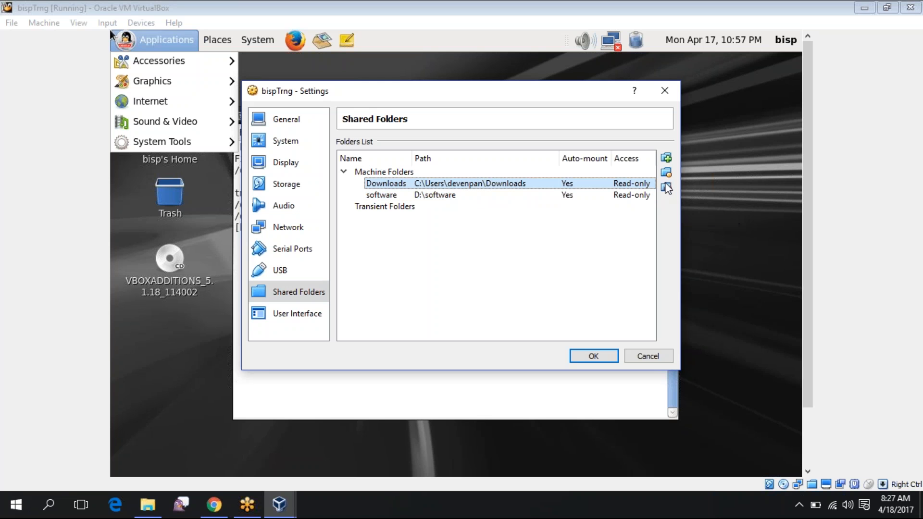
pyautogui.click(668, 188)
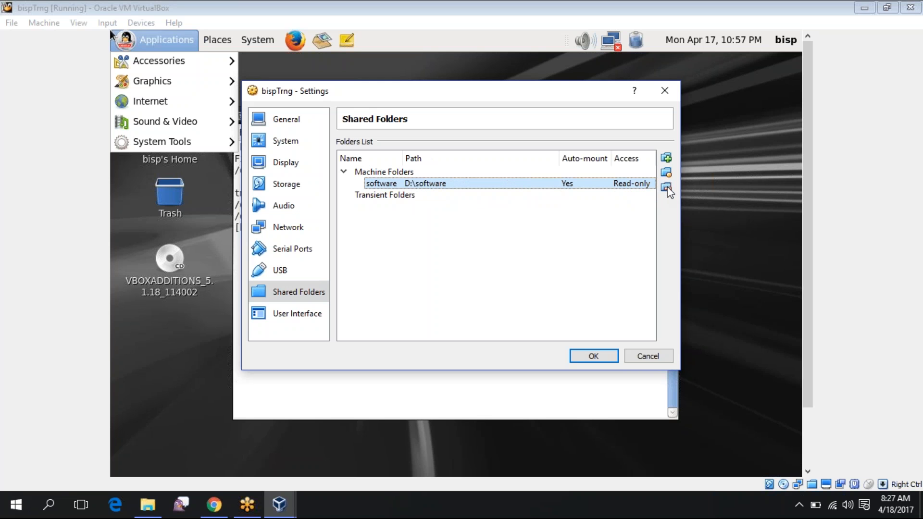
pyautogui.click(667, 188)
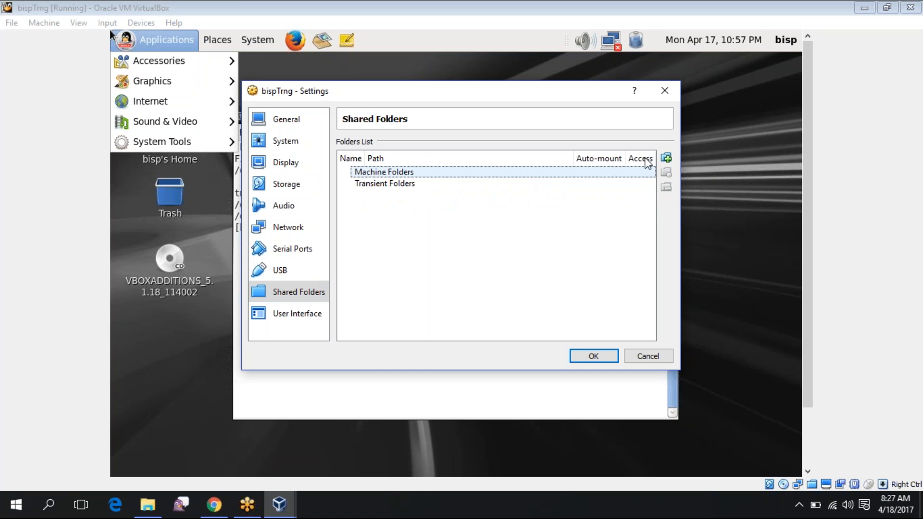
# Add a new shared folder pointing to D:\software
pyautogui.click(666, 158)
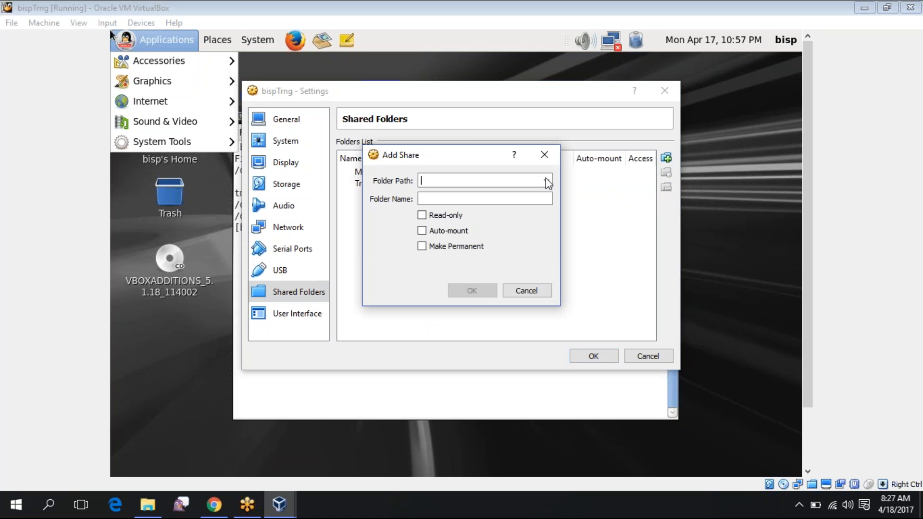
pyautogui.click(532, 187)
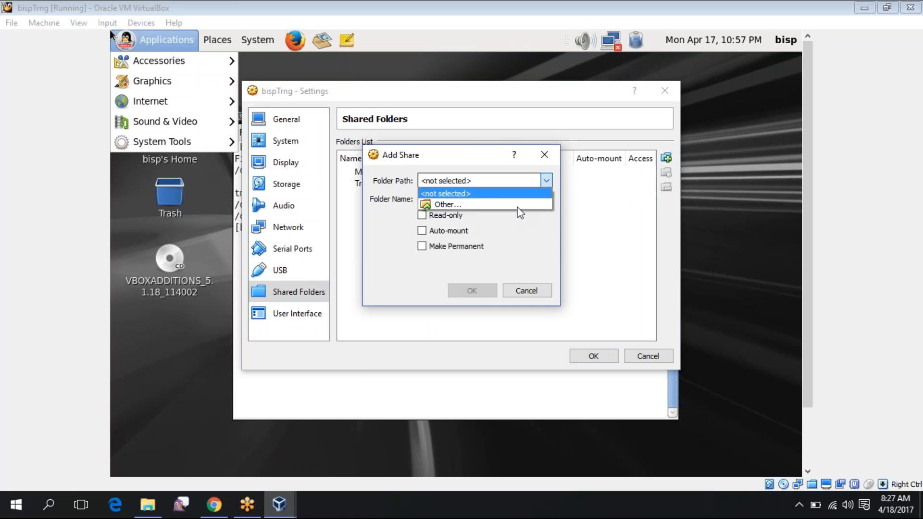
pyautogui.click(517, 208)
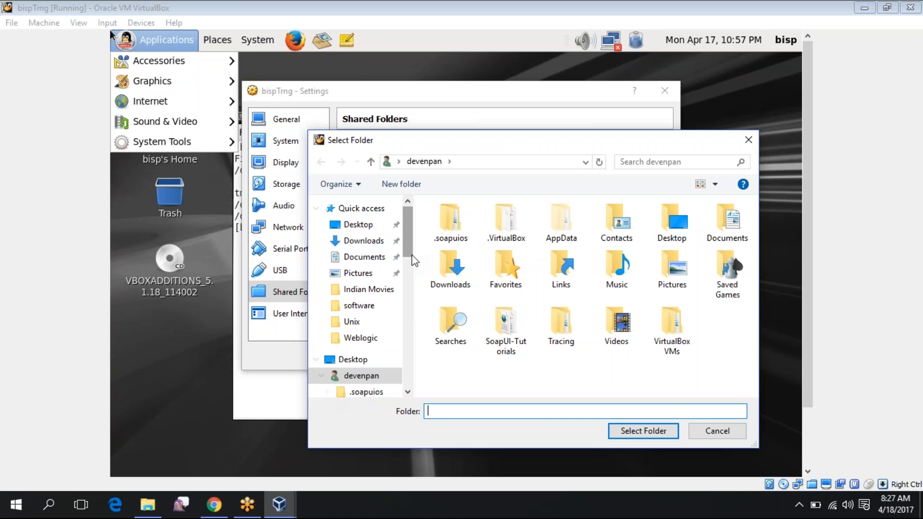
pyautogui.scroll(-2, 415, 260)
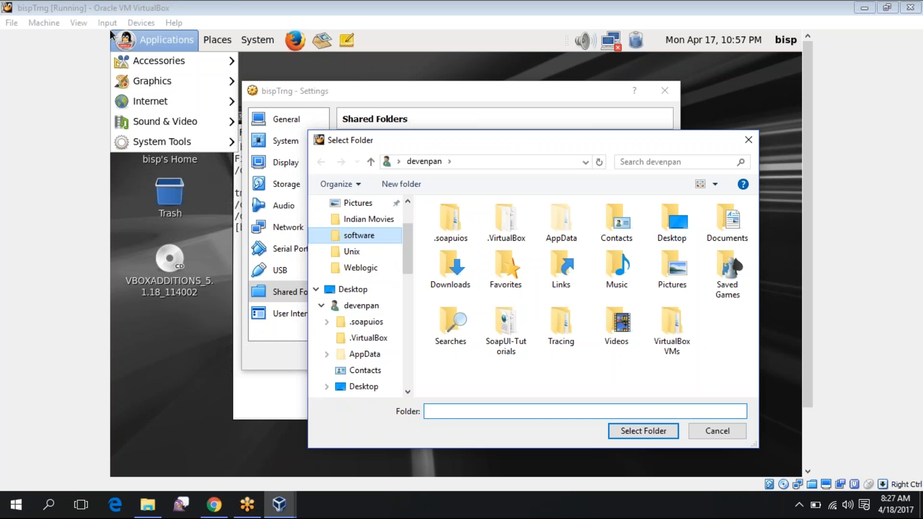
pyautogui.click(358, 235)
pyautogui.click(644, 431)
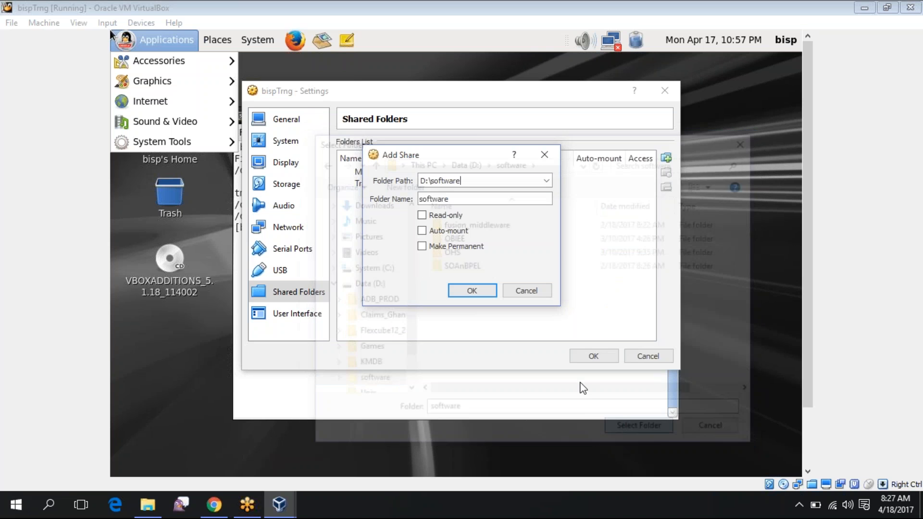
# Make the software share read-only and auto-mounted, then save the settings
pyautogui.click(421, 215)
pyautogui.click(421, 231)
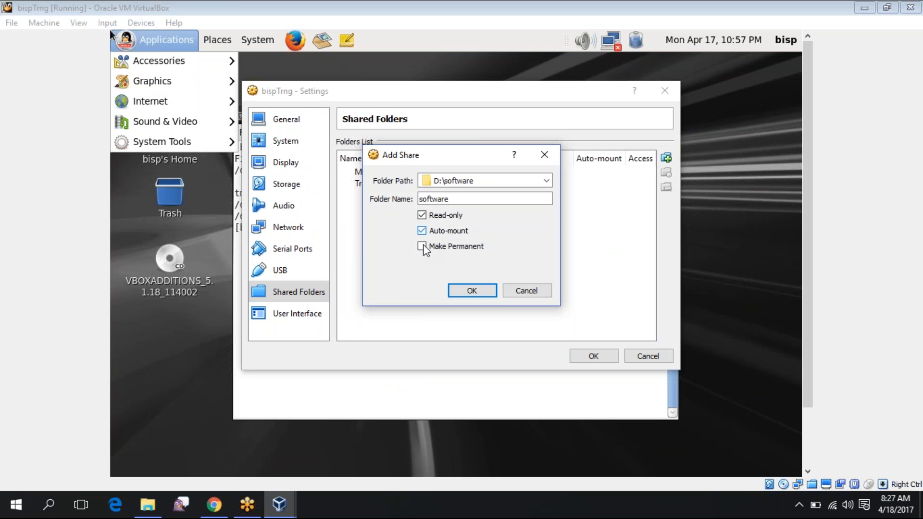
pyautogui.click(472, 291)
pyautogui.click(590, 360)
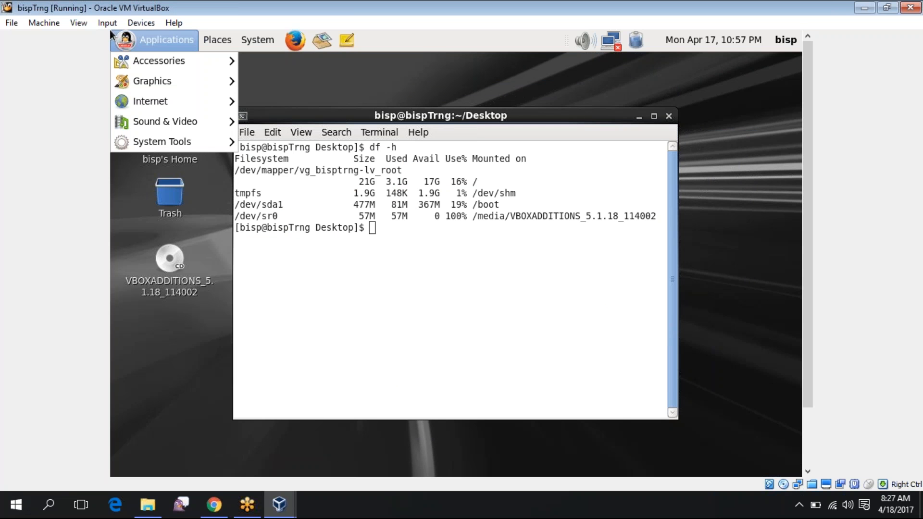
# Run df -h in the guest terminal, then try init 0 as the normal user
pyautogui.click(315, 163)
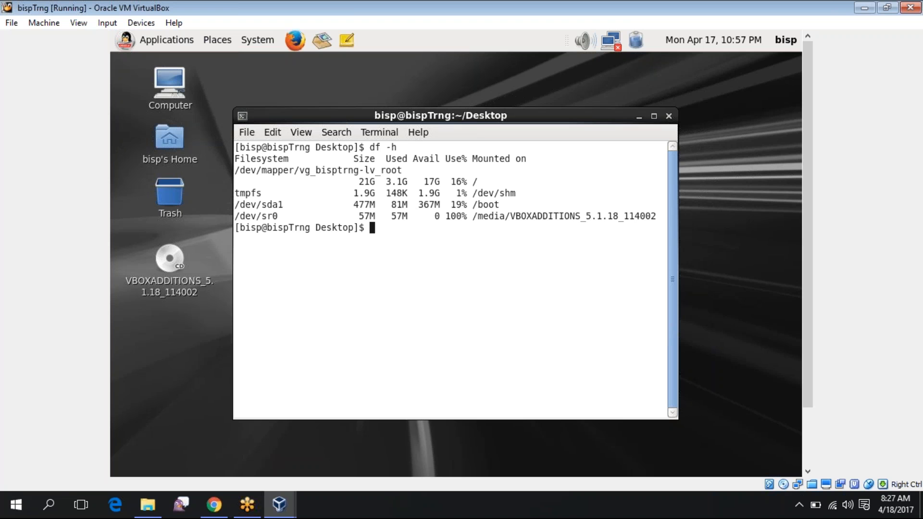
pyautogui.write('df -h')
pyautogui.press('Return')
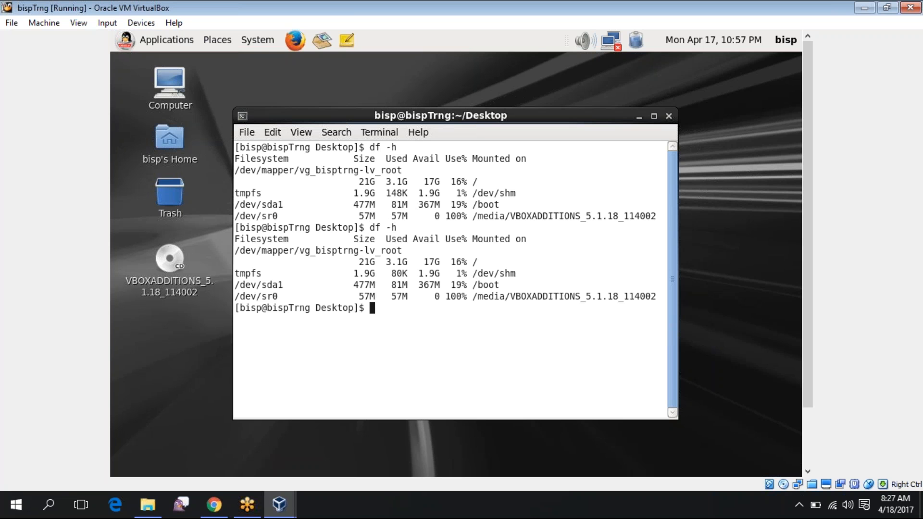
pyautogui.write('init 0')
pyautogui.press('Return')
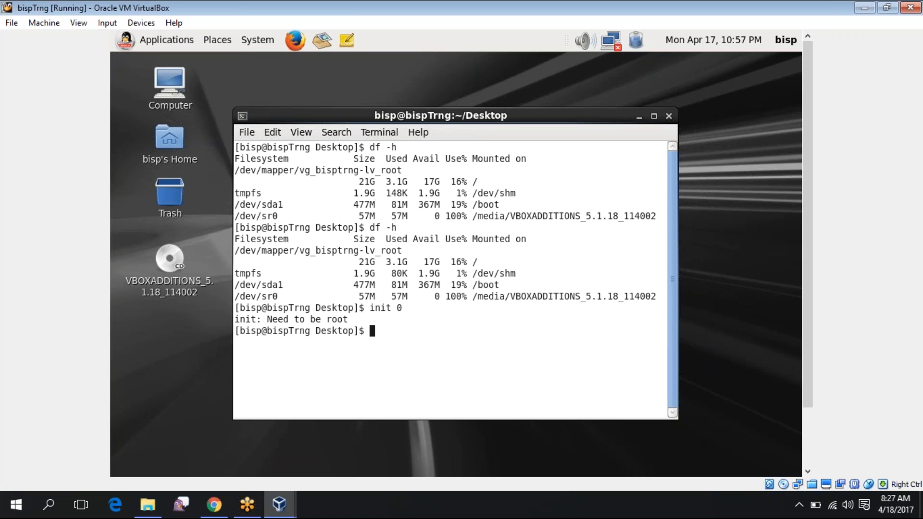
# Switch to root with su - and shut the guest down with init 0
pyautogui.write('su -')
pyautogui.press('Return')
pyautogui.press('Return')
pyautogui.write('init')
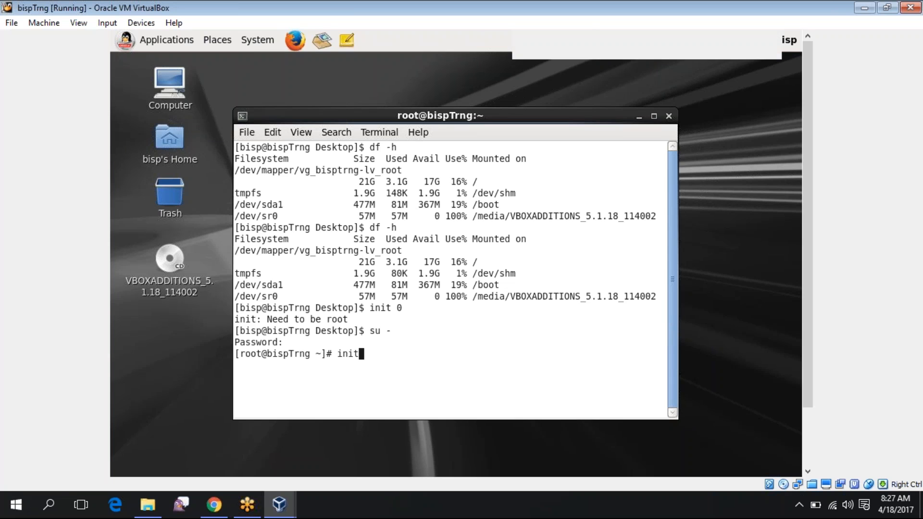
pyautogui.write(' 0')
pyautogui.press('Return')
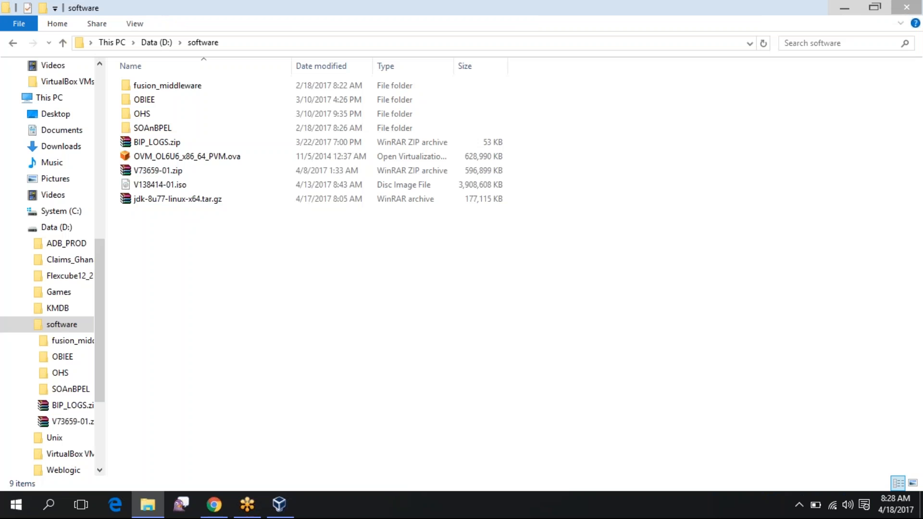
# Switch to VirtualBox Manager, where bispTrng now shows Powered Off
pyautogui.click(284, 507)
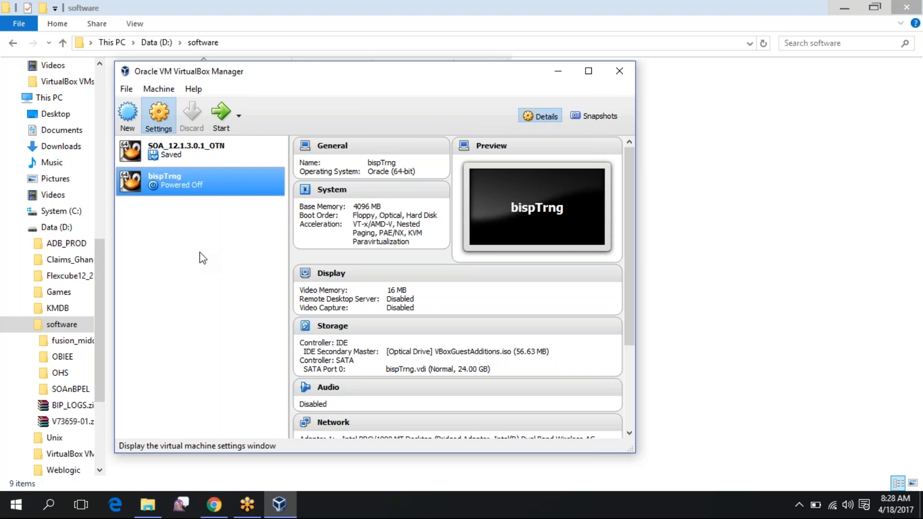
# Review the software share's read-only and auto-mount settings unchanged, then start bispTrng
pyautogui.click(212, 306)
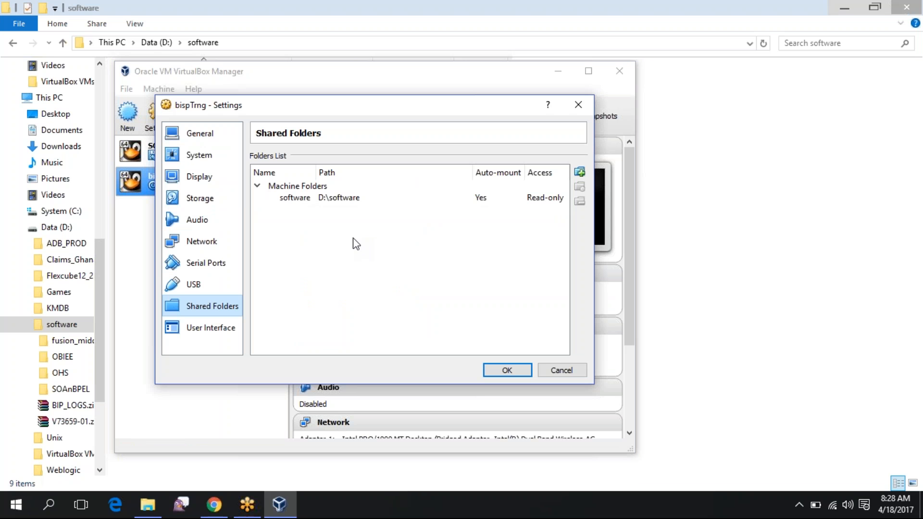
pyautogui.click(527, 201)
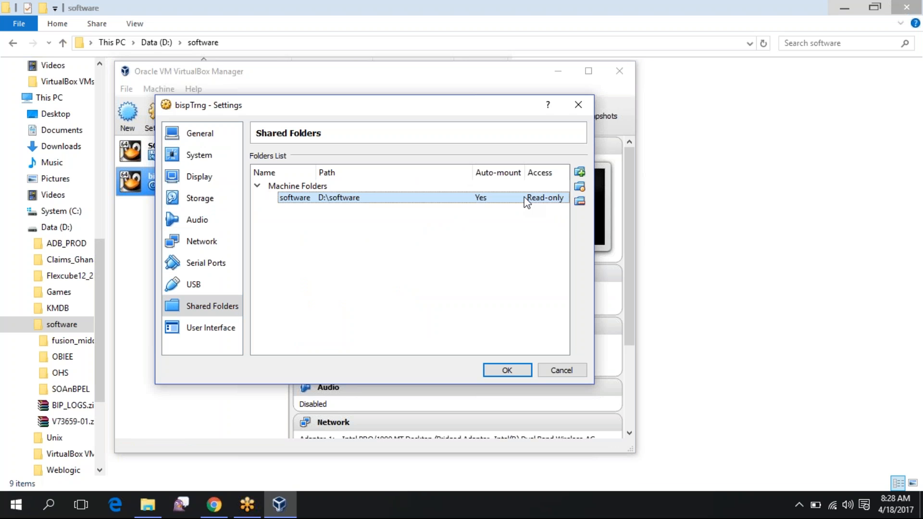
pyautogui.rightClick(527, 202)
pyautogui.click(537, 206)
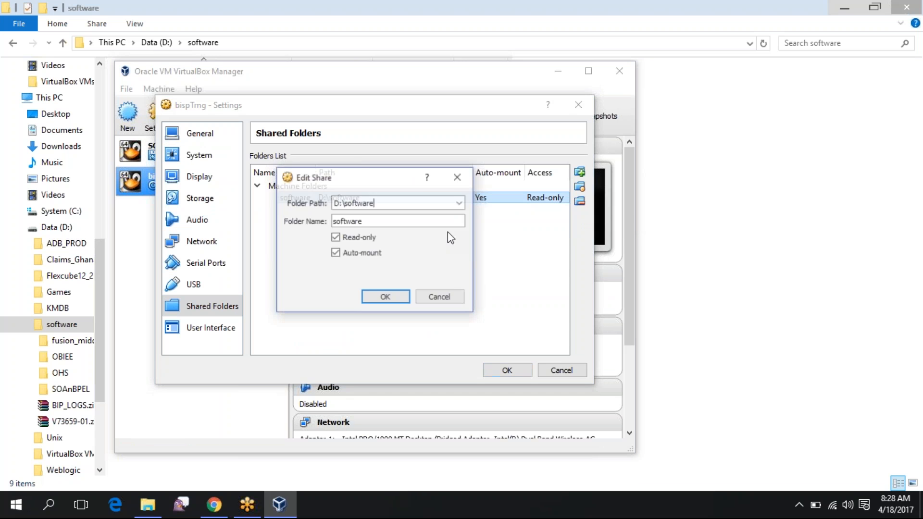
pyautogui.click(395, 298)
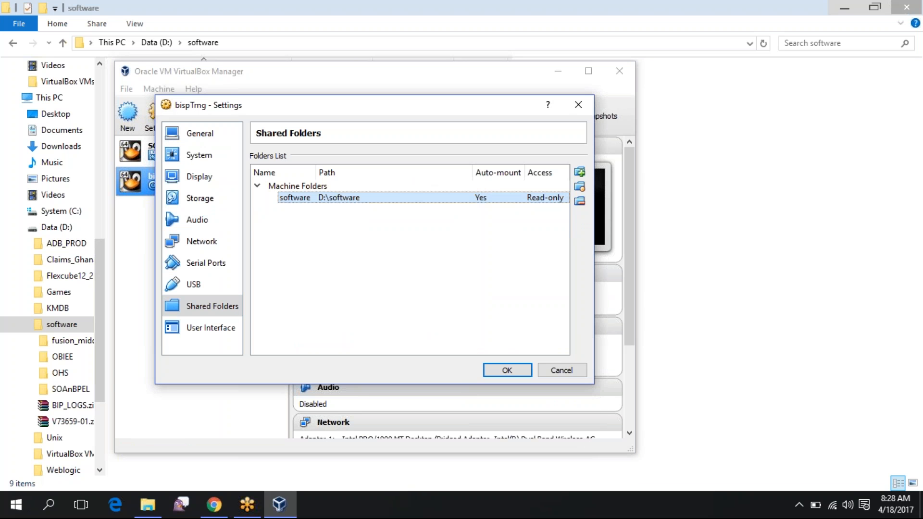
pyautogui.press('Return')
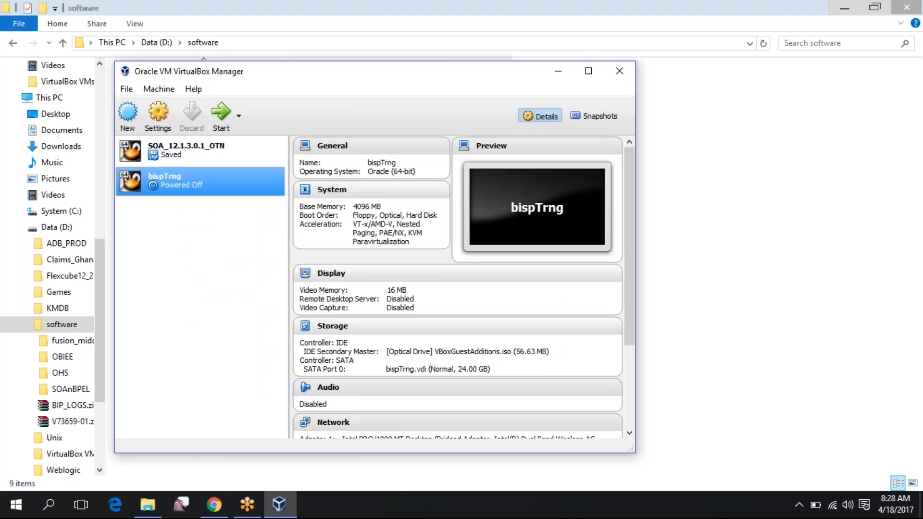
pyautogui.click(221, 116)
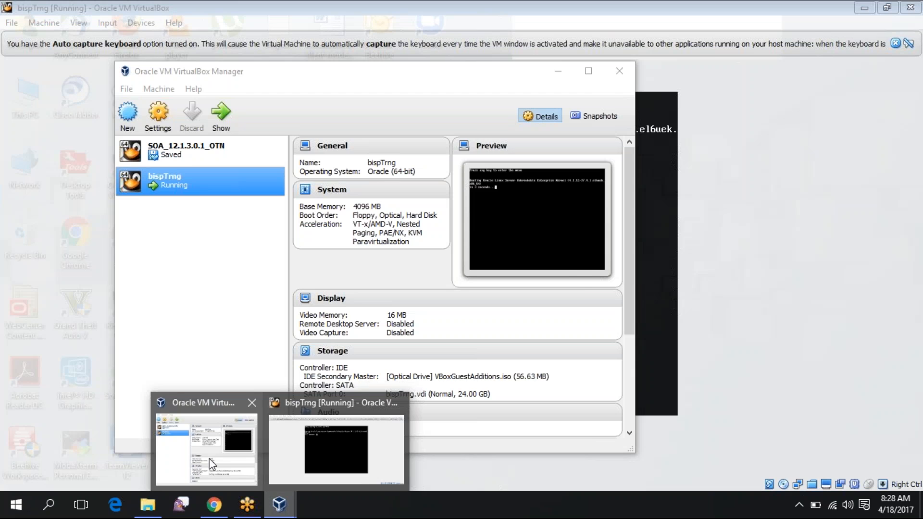
# Confirm bispTrng's network adapter is attached as Bridged Adapter and review its advanced options
pyautogui.click(209, 461)
pyautogui.click(157, 114)
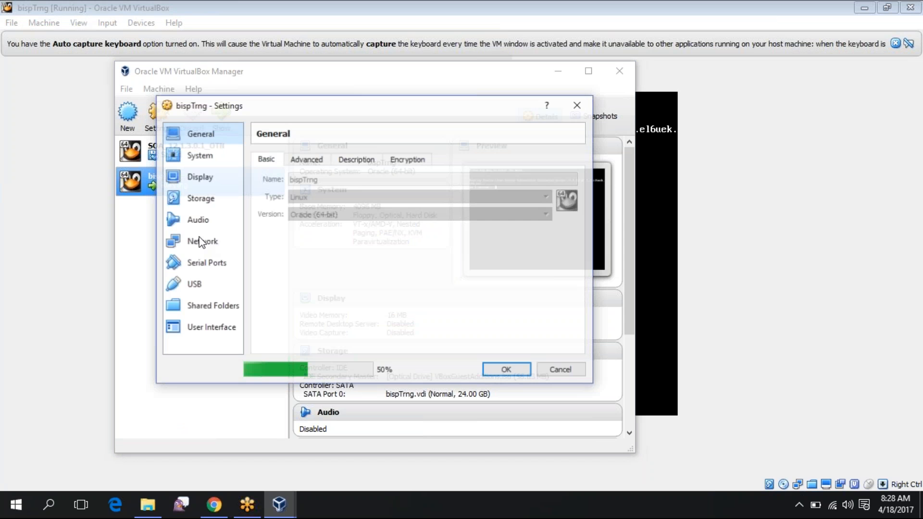
pyautogui.click(202, 241)
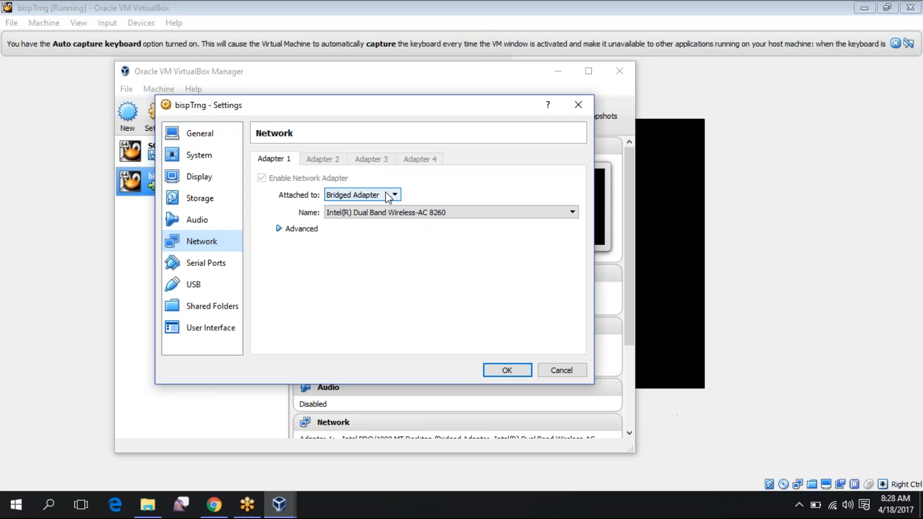
pyautogui.click(387, 196)
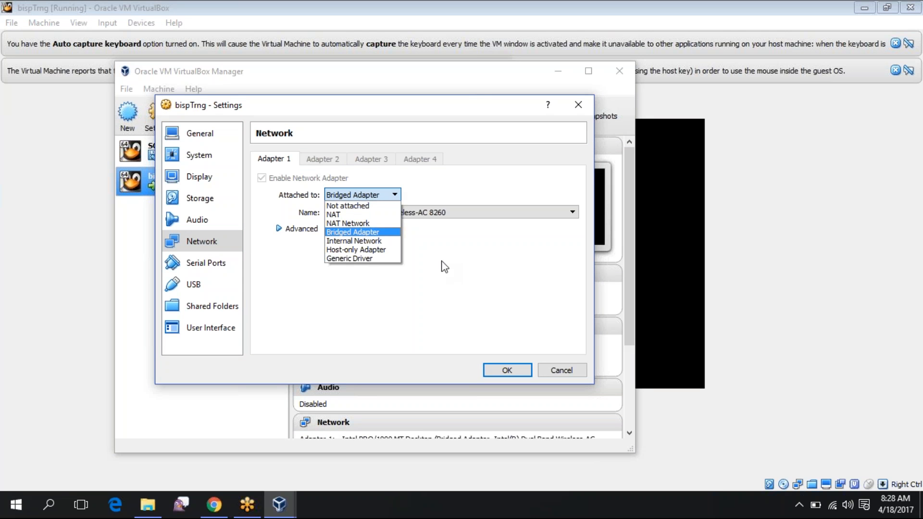
pyautogui.click(279, 227)
pyautogui.click(278, 229)
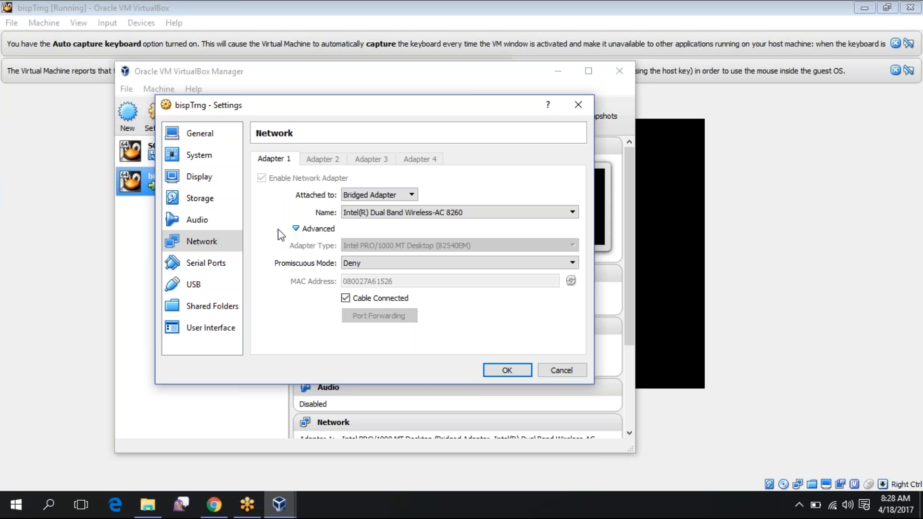
pyautogui.click(506, 371)
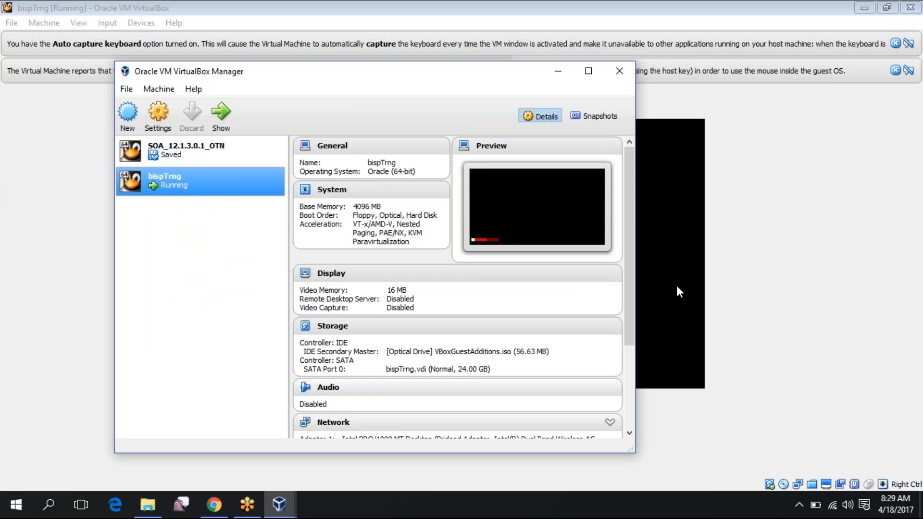
# Dismiss the mouse integration and keyboard capture notices in the VM window
pyautogui.click(754, 272)
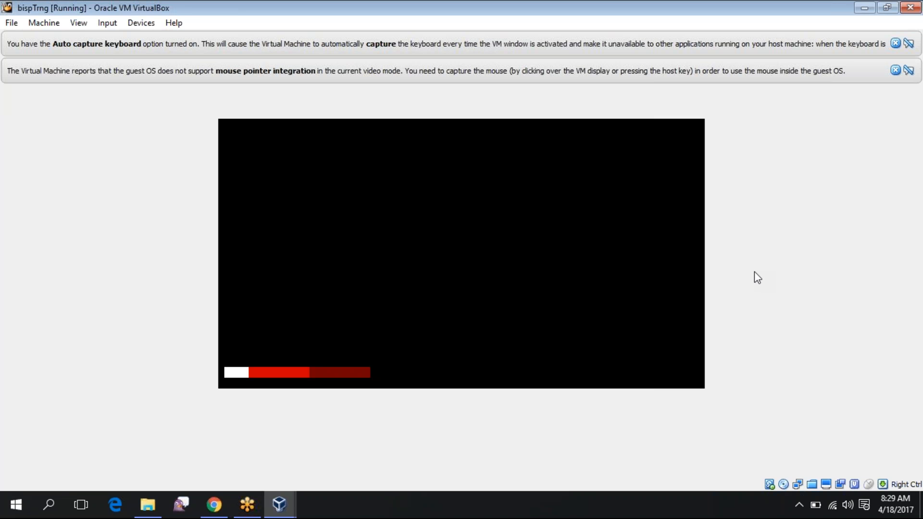
pyautogui.click(896, 70)
pyautogui.click(896, 44)
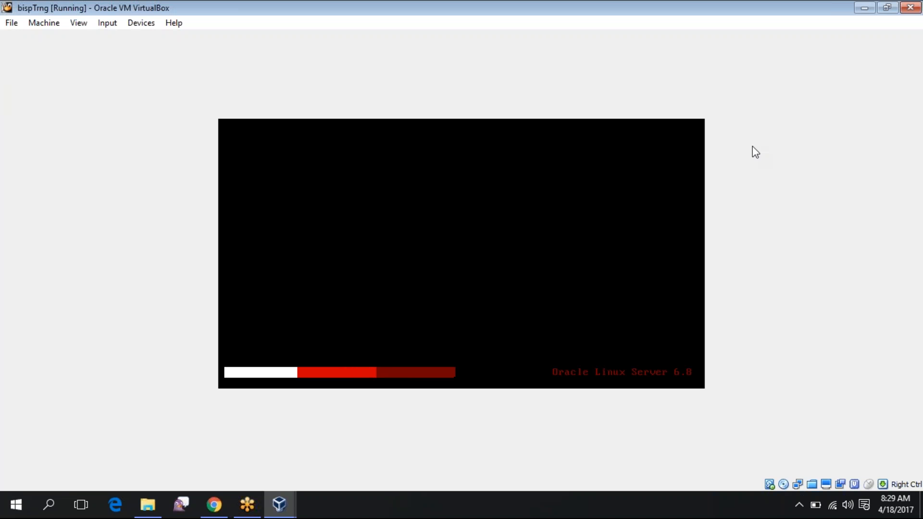
# Open Devices > Network > Network Settings, look through General, System and Display, and save
pyautogui.click(139, 26)
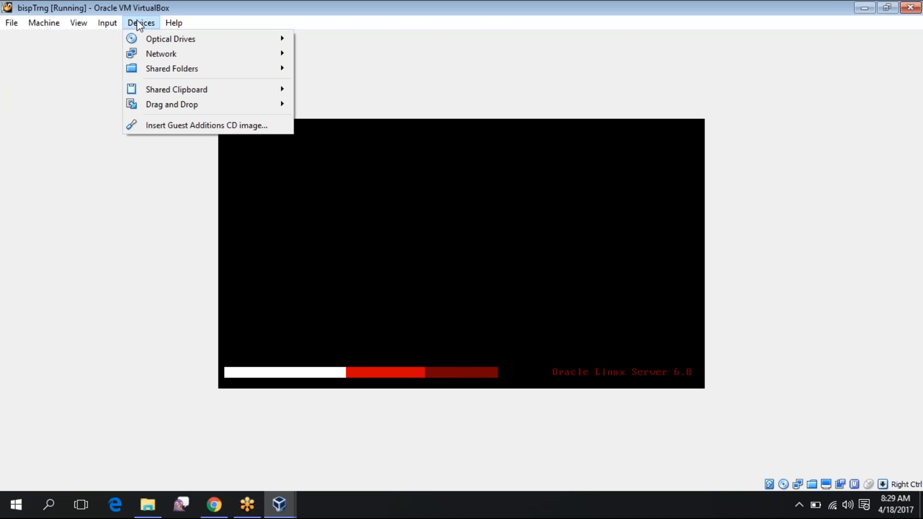
pyautogui.moveTo(145, 36)
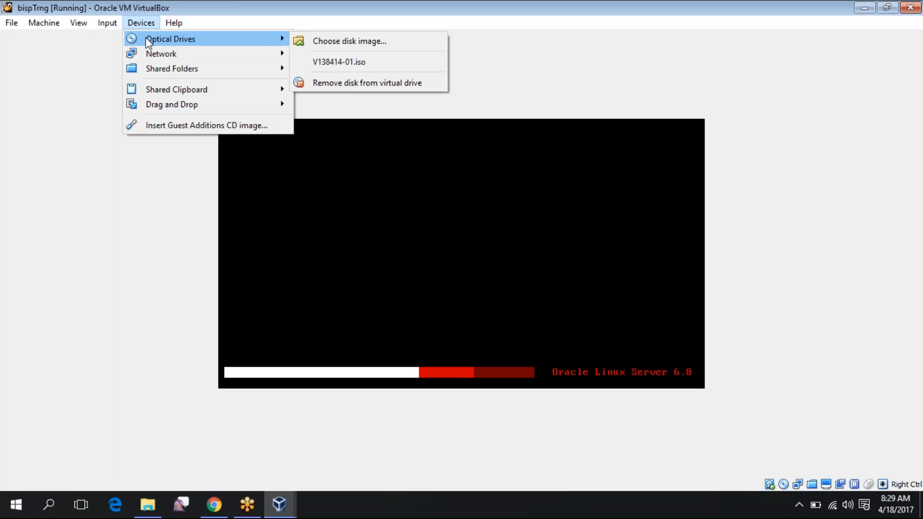
pyautogui.moveTo(250, 61)
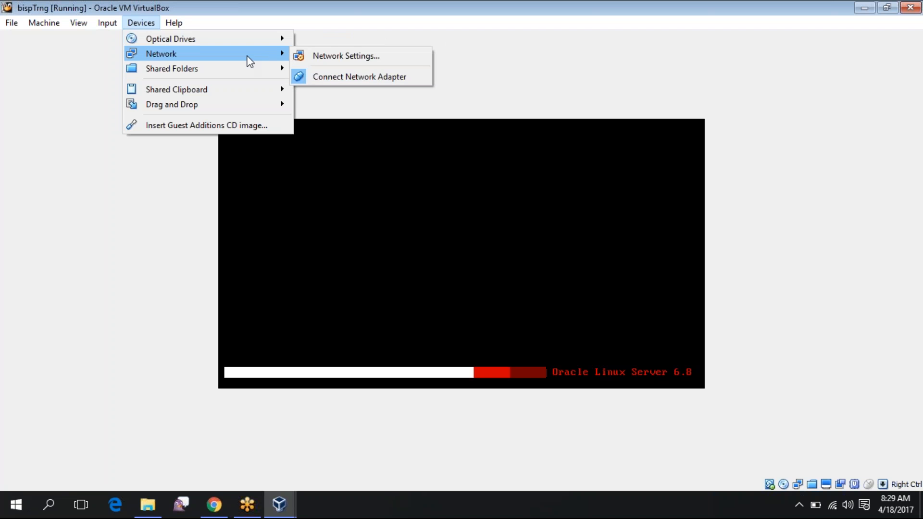
pyautogui.click(294, 56)
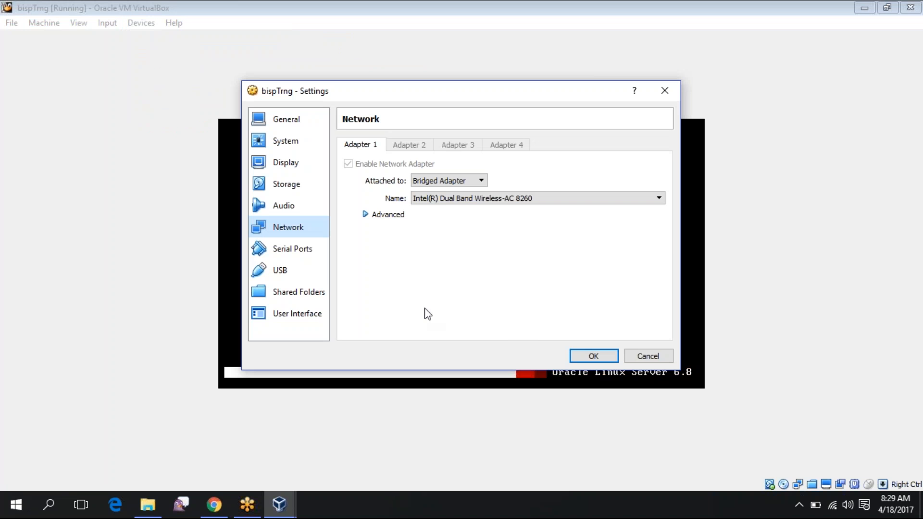
pyautogui.click(290, 127)
pyautogui.click(290, 142)
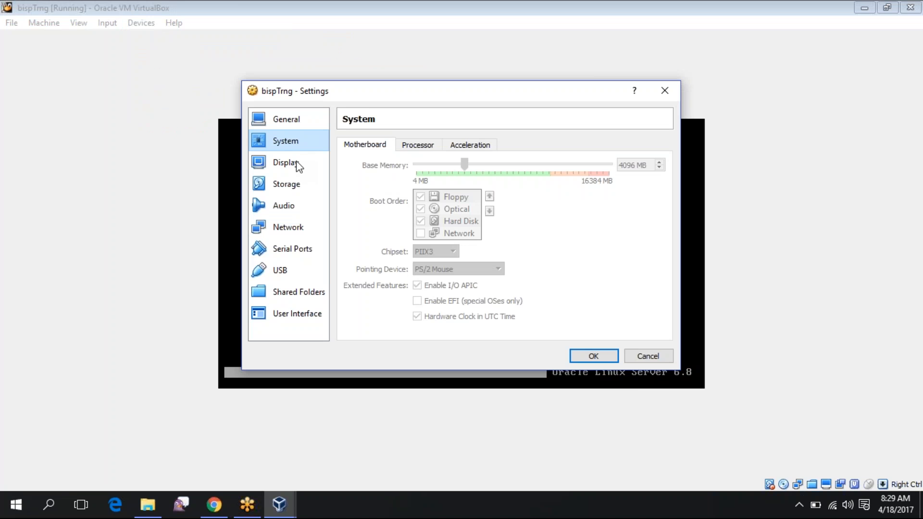
pyautogui.press('Down')
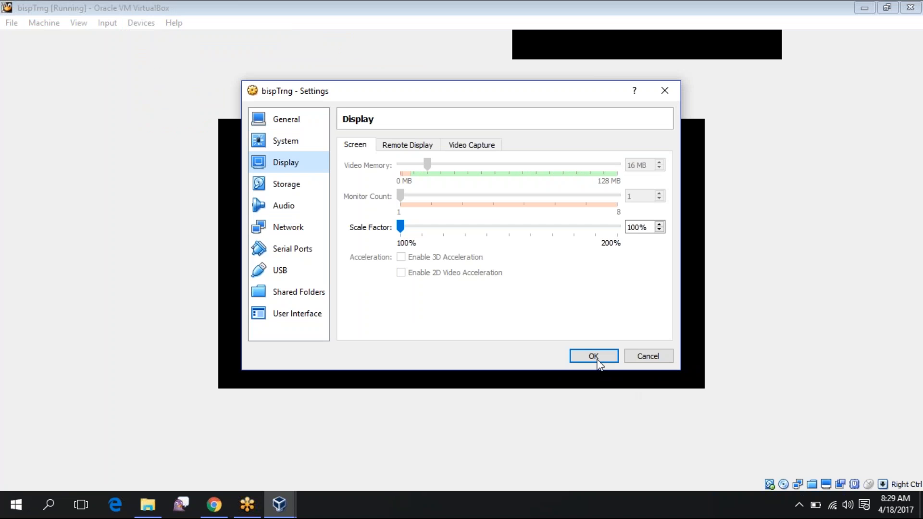
pyautogui.click(596, 358)
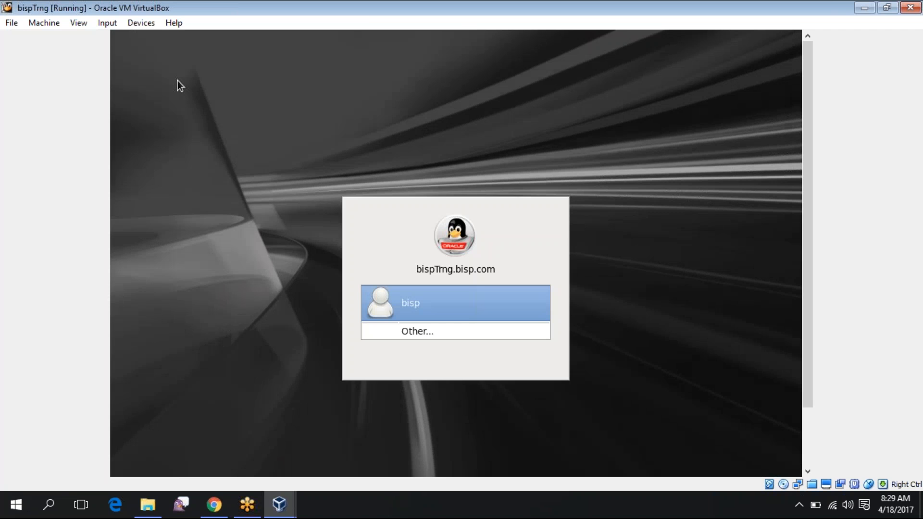
# Log in to the guest as the bisp user with the account password
pyautogui.click(413, 305)
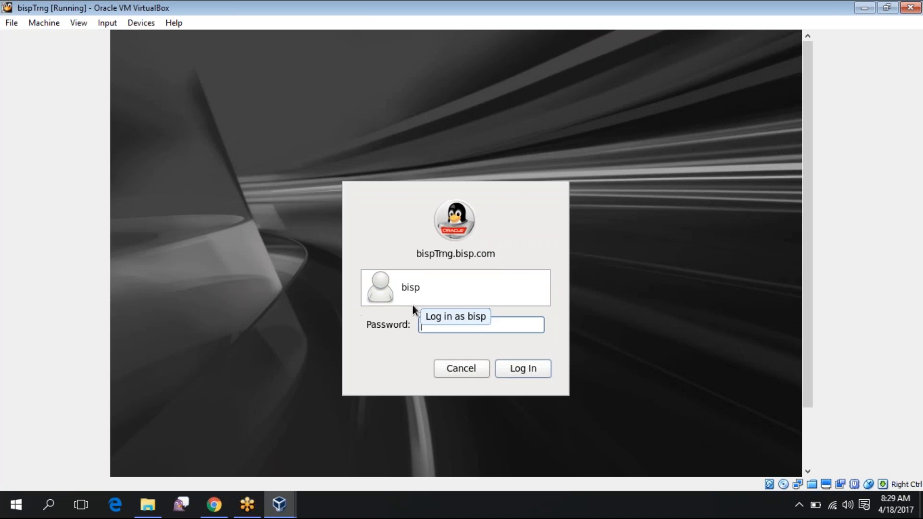
pyautogui.write('•••••••')
pyautogui.press('Return')
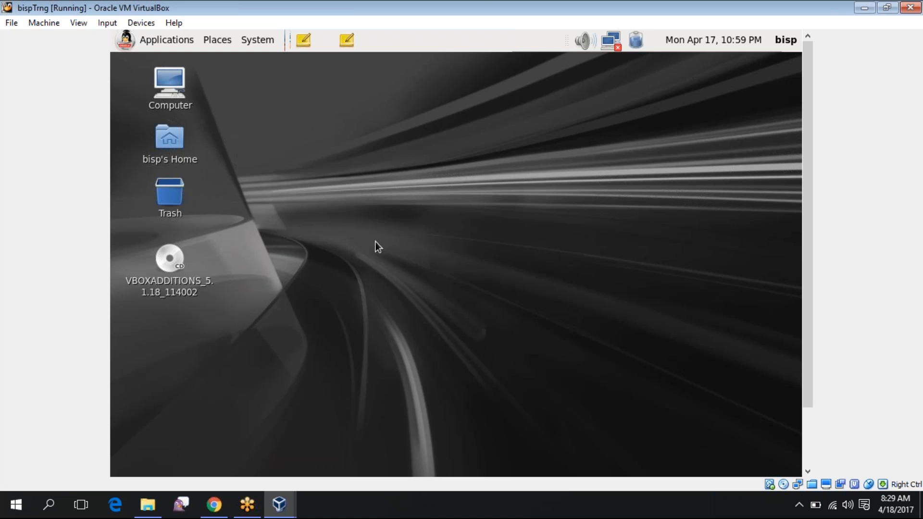
# Open a terminal from the desktop and run df -h
pyautogui.rightClick(399, 155)
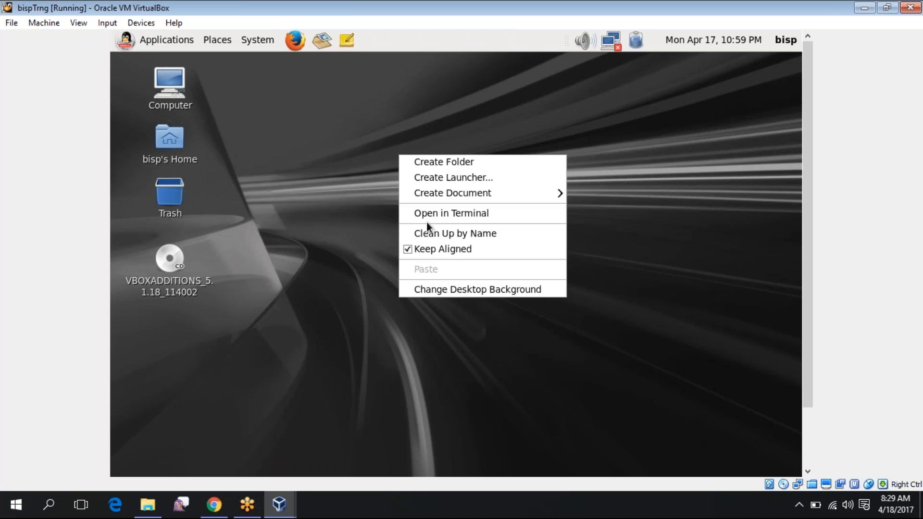
pyautogui.click(434, 212)
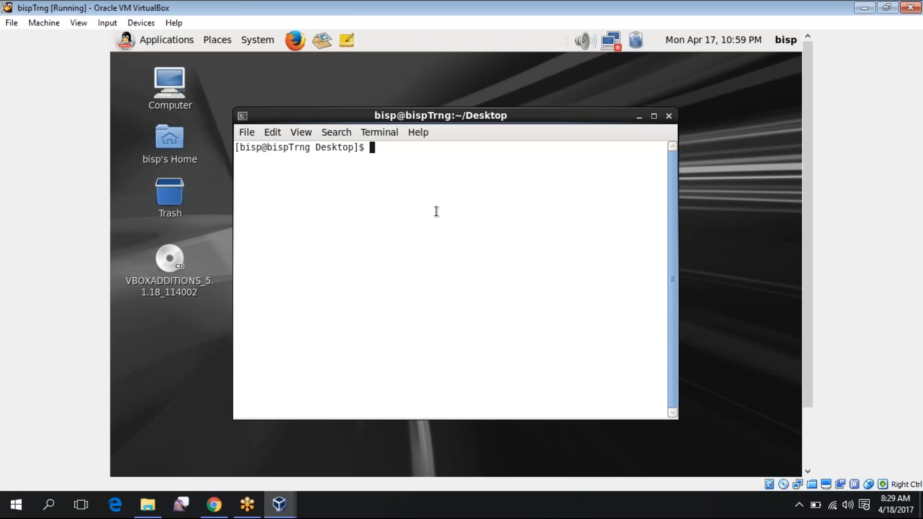
pyautogui.click(183, 259)
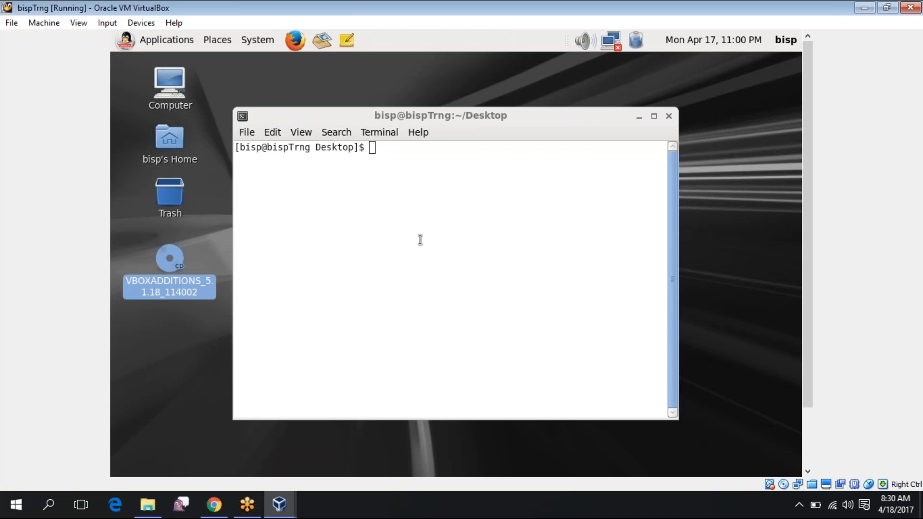
pyautogui.click(420, 239)
pyautogui.write('d')
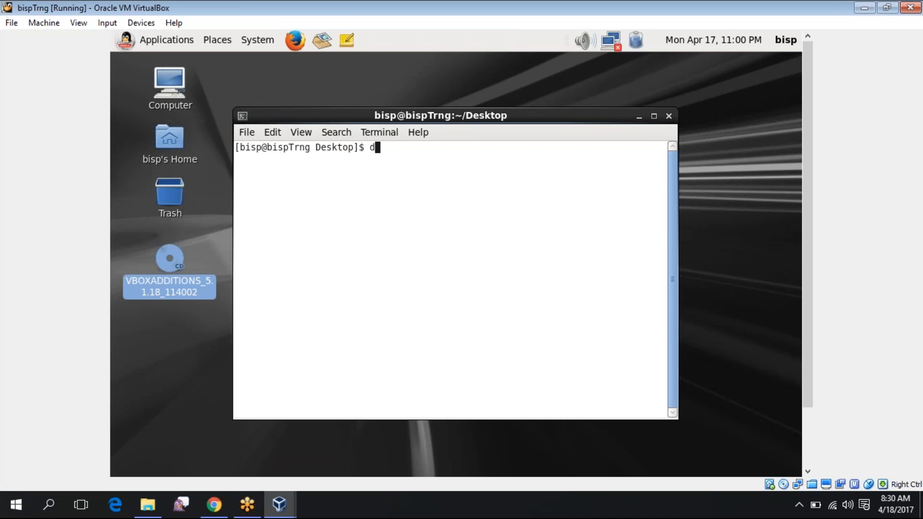
pyautogui.write('f -h')
pyautogui.press('Return')
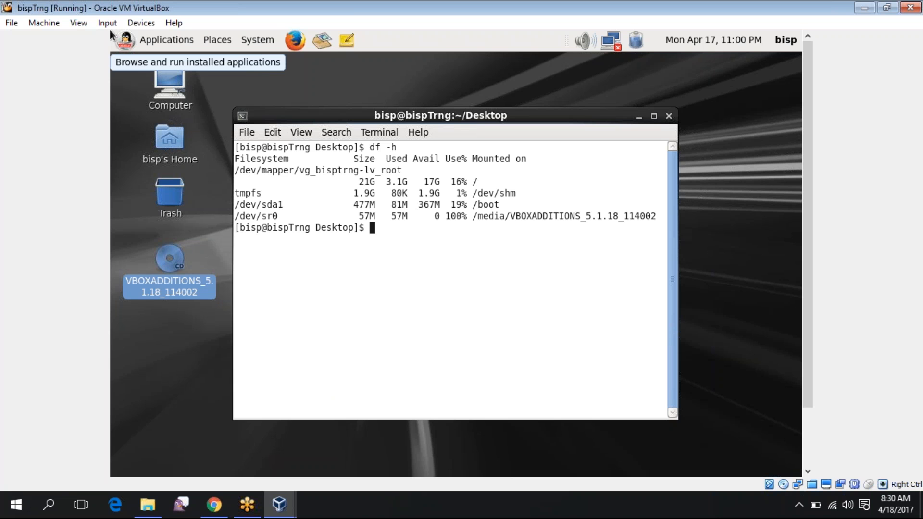
# Set Devices > Shared Clipboard to Bidirectional
pyautogui.click(133, 23)
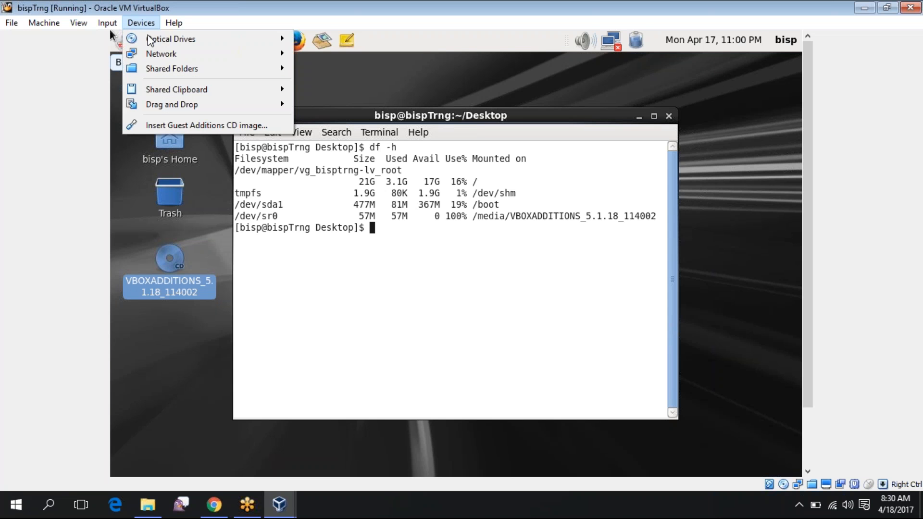
pyautogui.moveTo(152, 58)
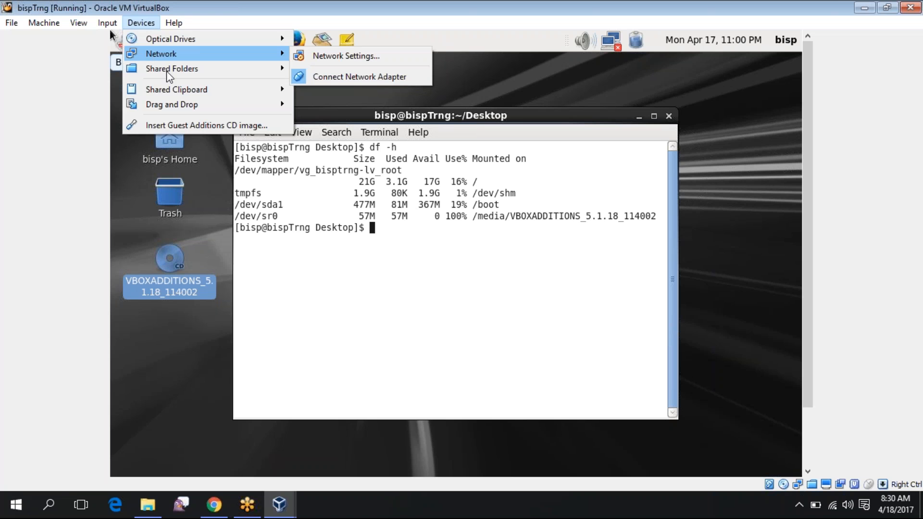
pyautogui.moveTo(171, 90)
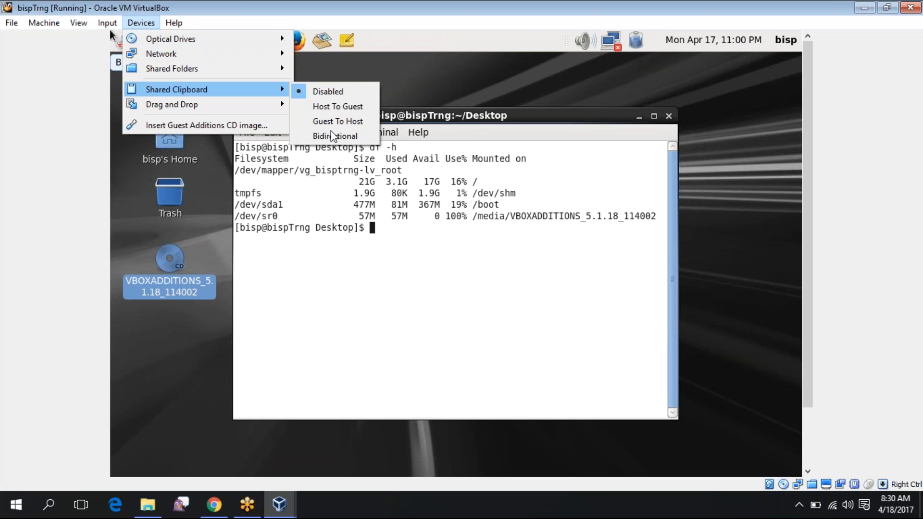
pyautogui.click(332, 136)
# Insert the Guest Additions CD image and bring up the disc's actions on the desktop
pyautogui.click(141, 22)
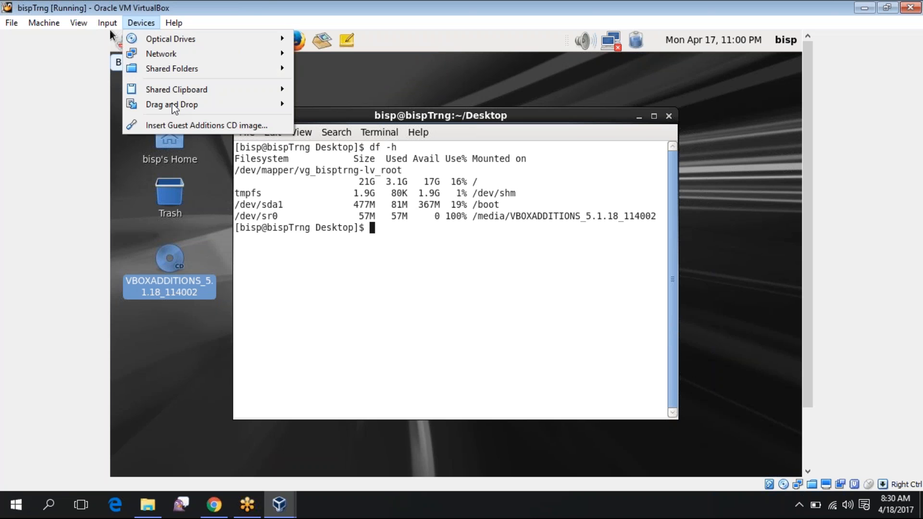
pyautogui.moveTo(176, 107)
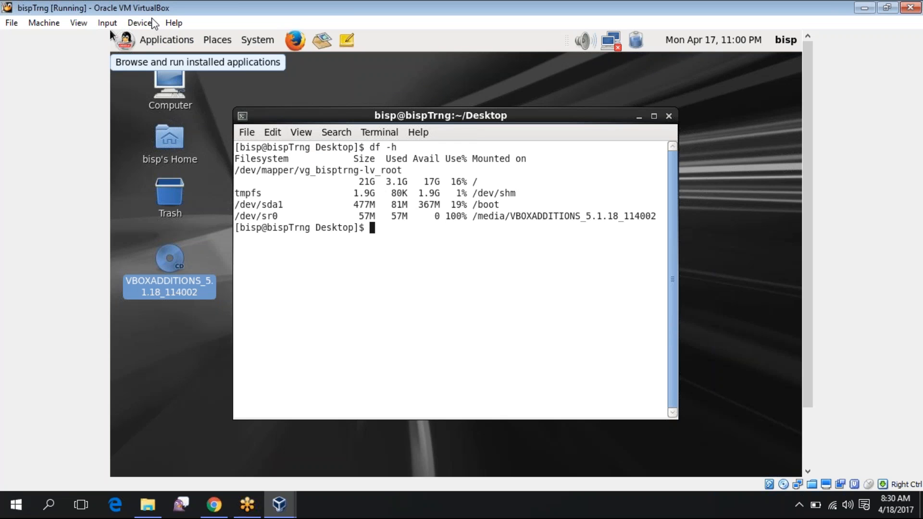
pyautogui.click(142, 27)
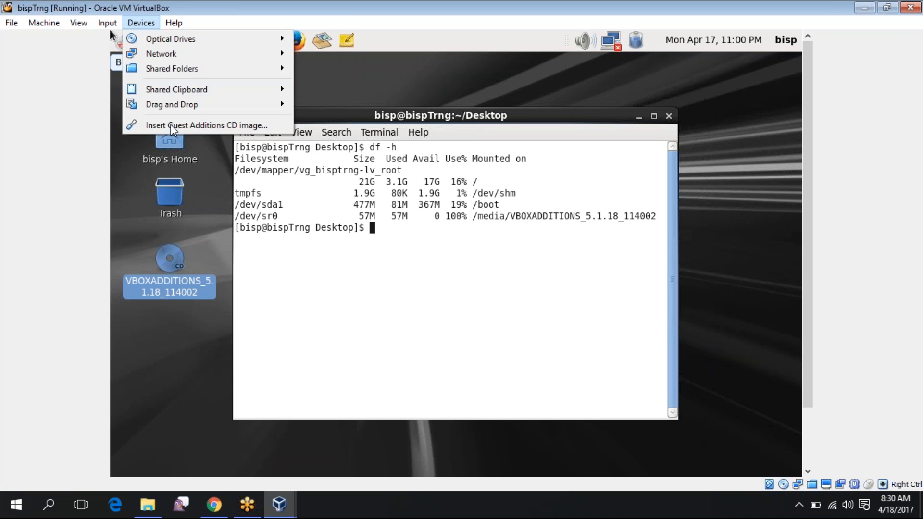
pyautogui.click(172, 126)
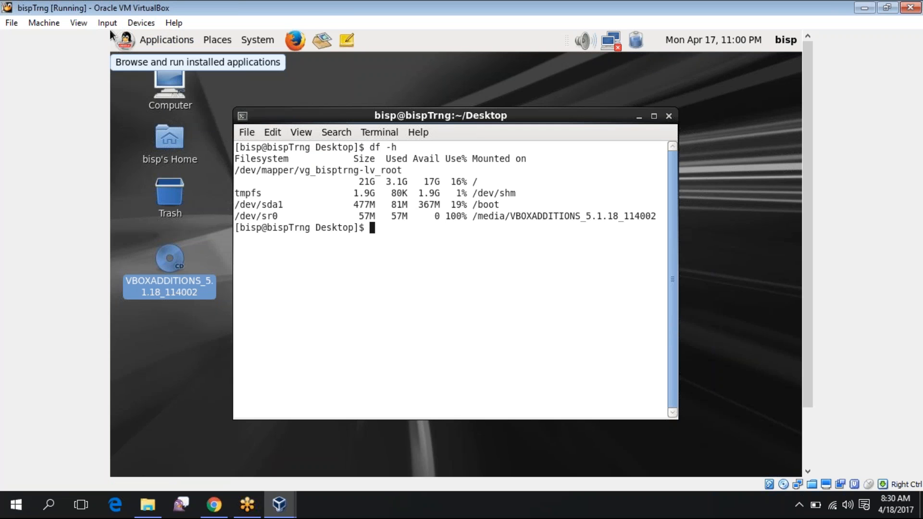
pyautogui.rightClick(109, 30)
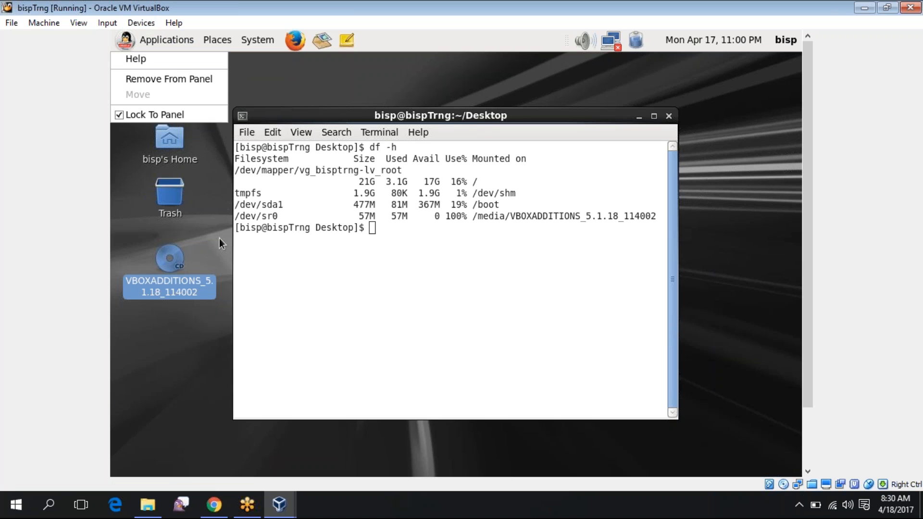
pyautogui.click(164, 267)
pyautogui.rightClick(164, 268)
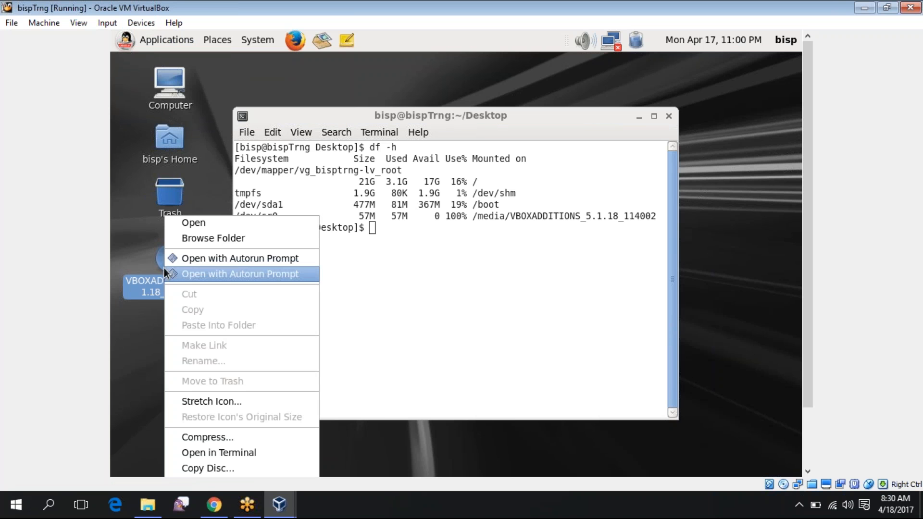
# Run the disc's autorun software, acknowledge the input/output error, and move the terminal right
pyautogui.click(247, 261)
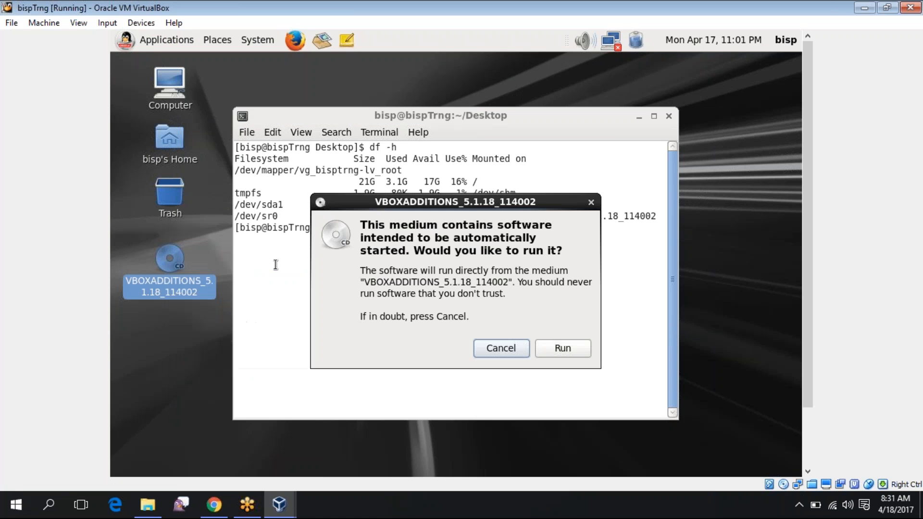
pyautogui.click(561, 350)
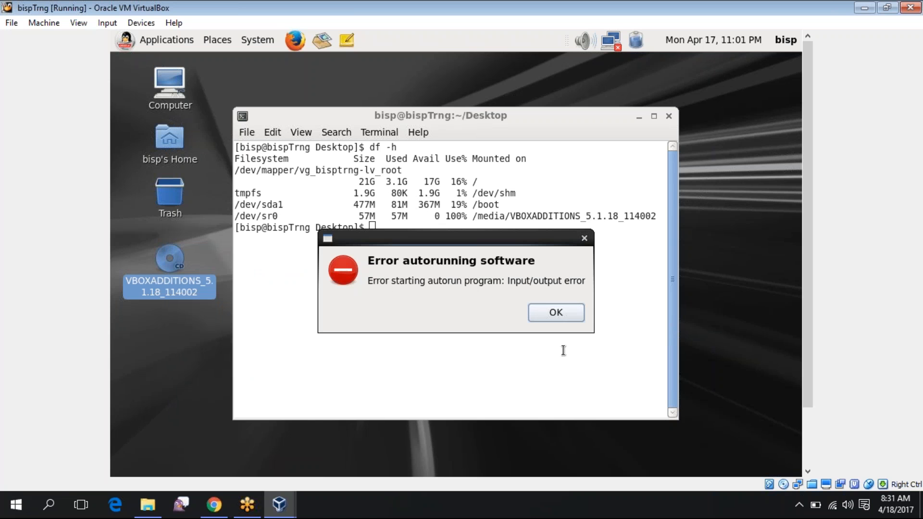
pyautogui.click(561, 313)
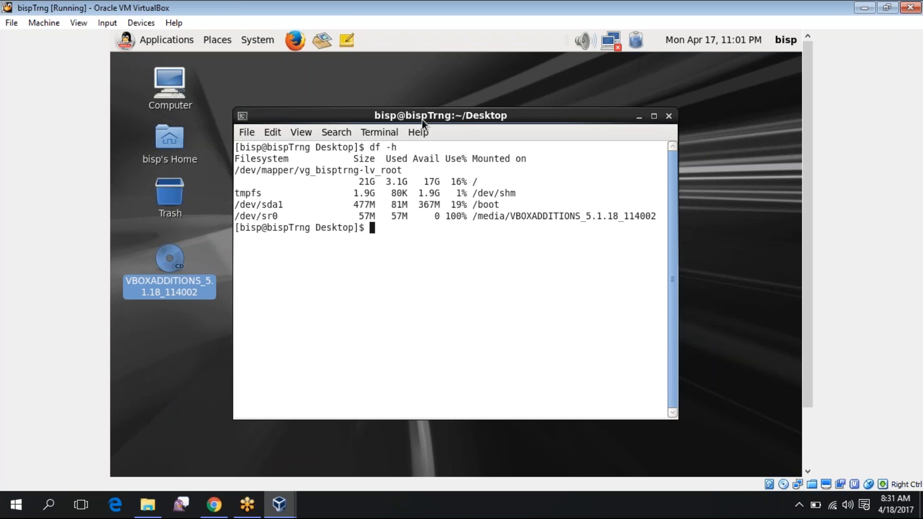
pyautogui.moveTo(423, 120); pyautogui.dragTo(638, 105)
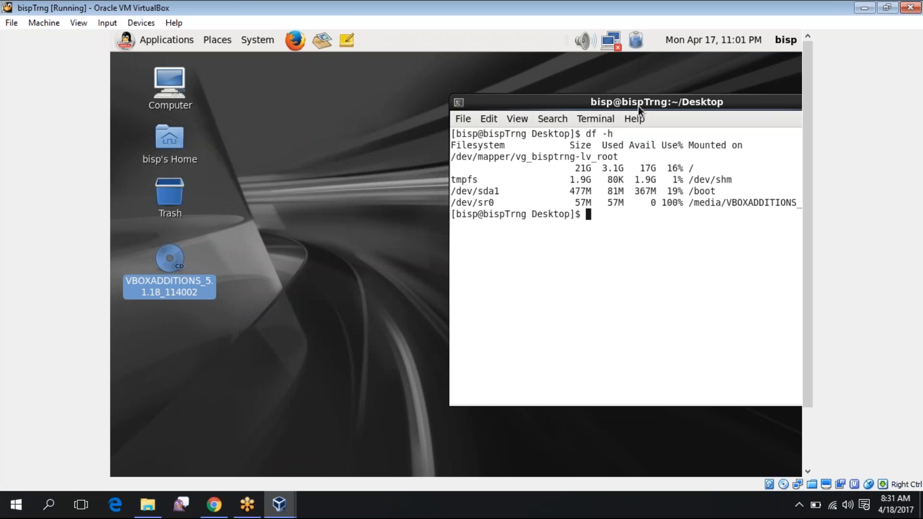
# Reopen the disc's actions and the Devices menu, closing both without choosing anything
pyautogui.click(176, 261)
pyautogui.rightClick(176, 261)
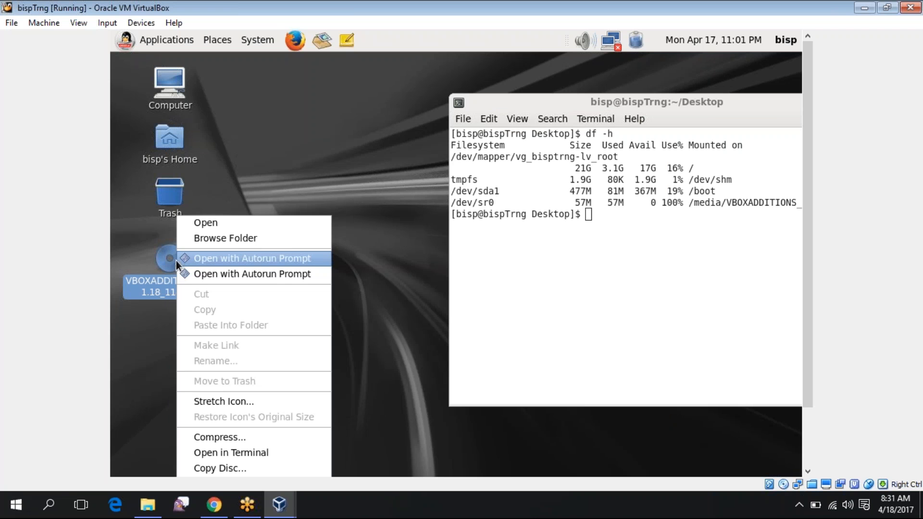
pyautogui.click(163, 264)
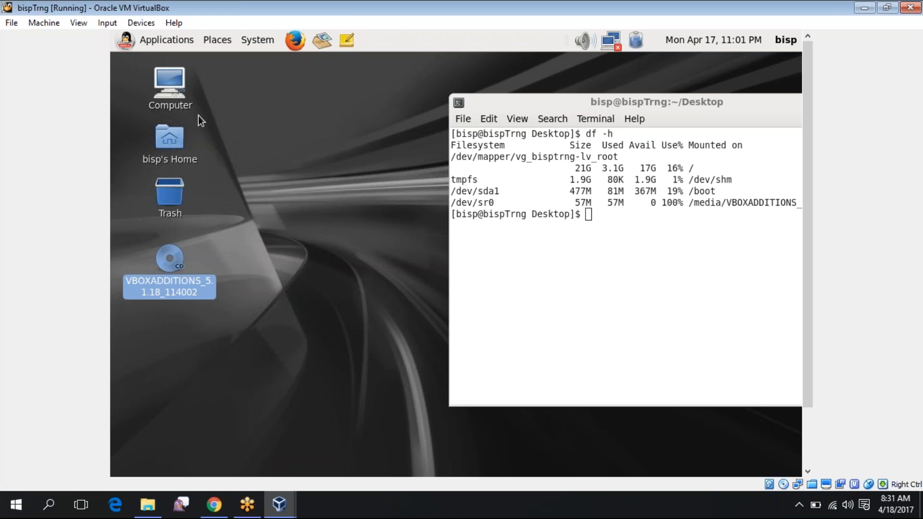
pyautogui.click(141, 23)
pyautogui.click(159, 126)
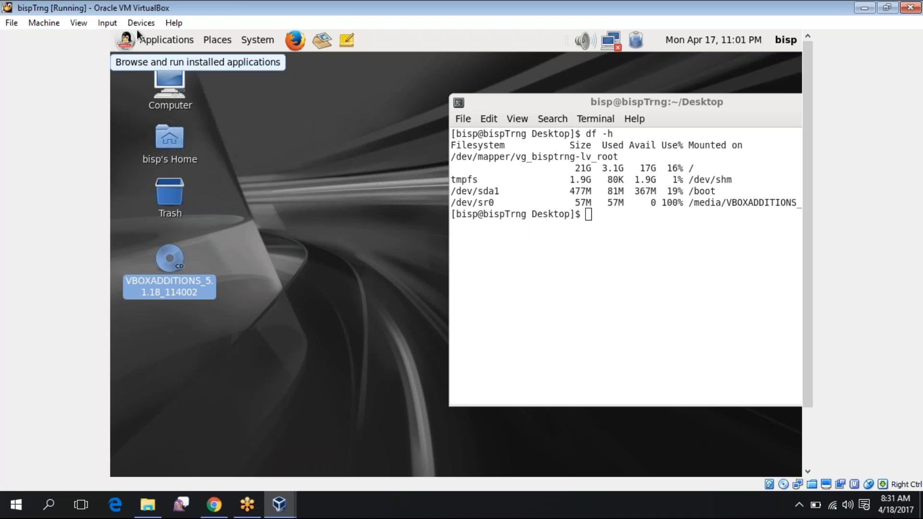
# Unmount the VBOXADDITIONS disc in the guest and insert the Guest Additions CD image again
pyautogui.rightClick(176, 267)
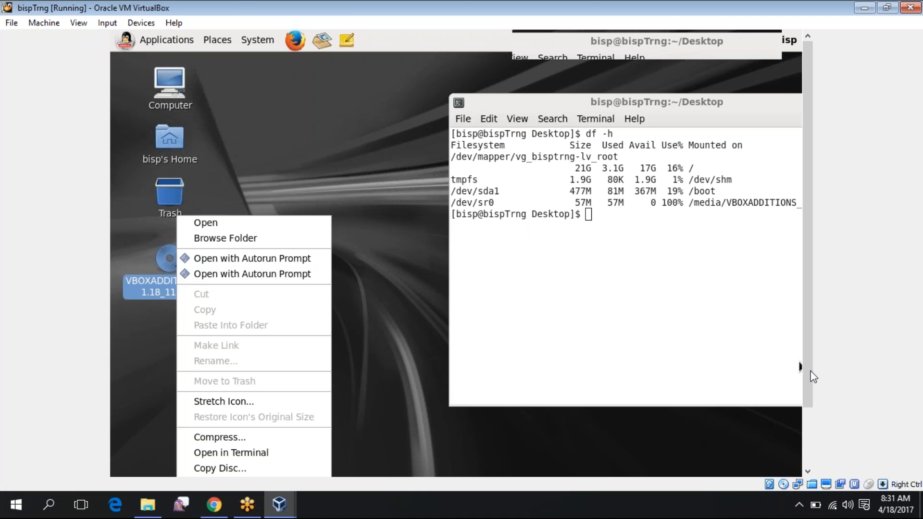
pyautogui.scroll(-3, 813, 380)
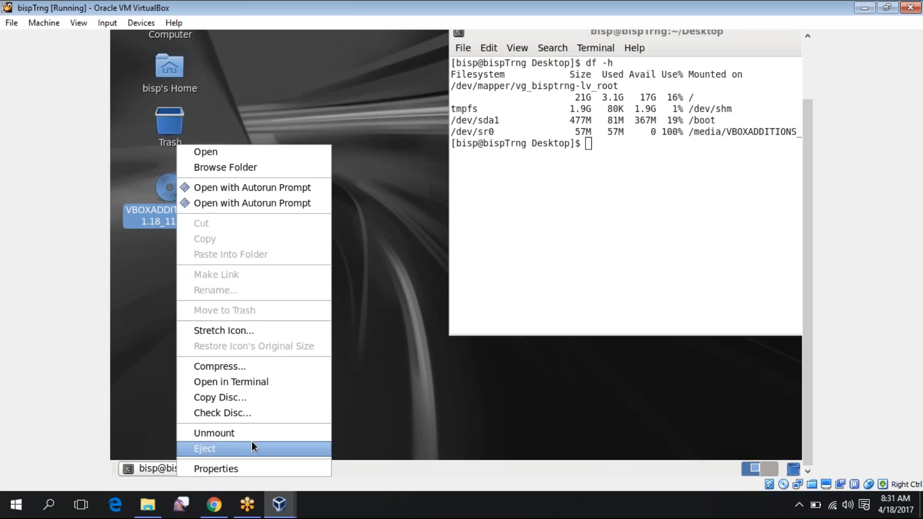
pyautogui.click(227, 434)
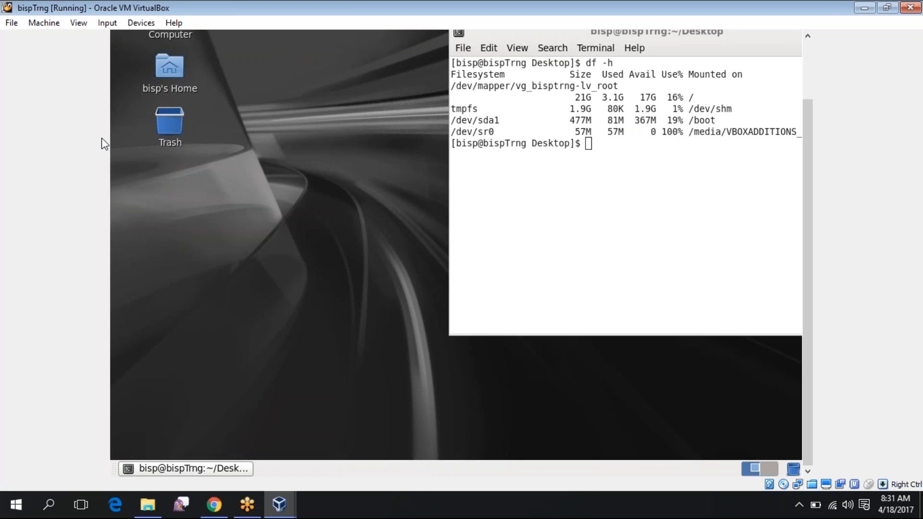
pyautogui.click(141, 24)
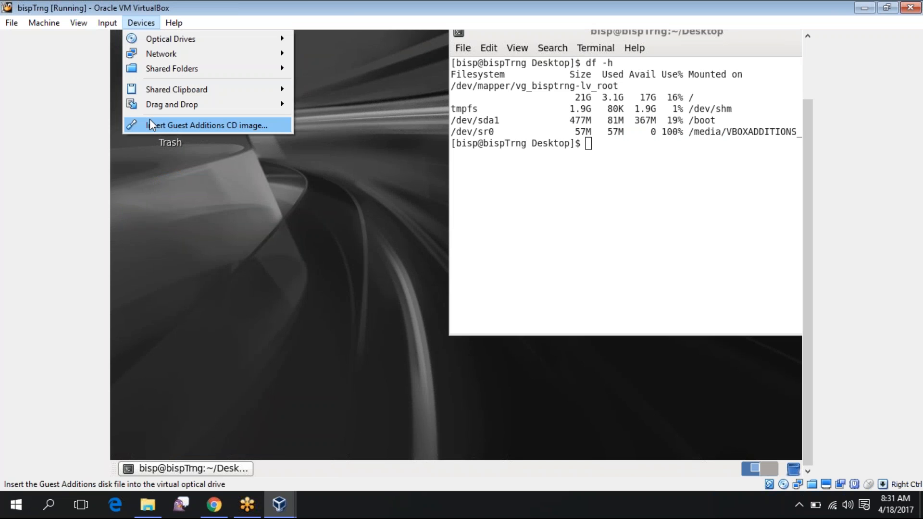
pyautogui.click(150, 124)
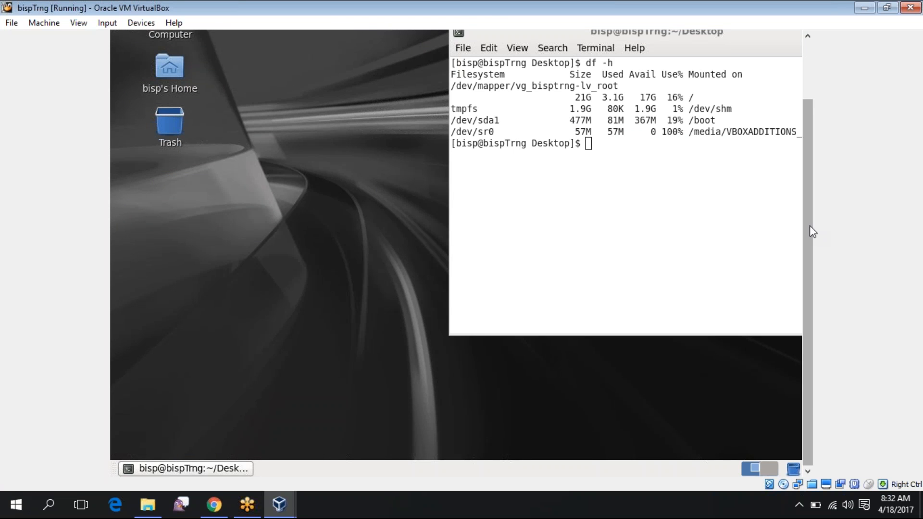
# Drag the guest terminal back toward the centre and request the Guest Additions image once more
pyautogui.scroll(3, 811, 231)
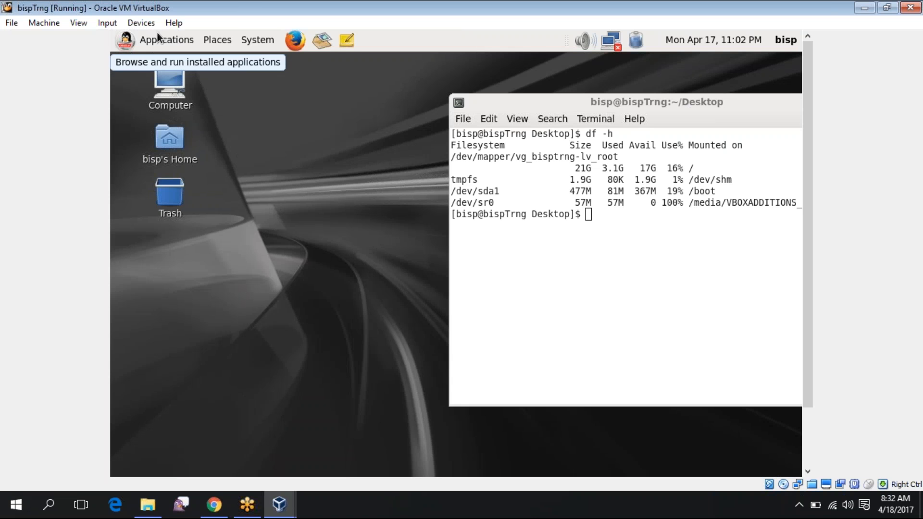
pyautogui.click(510, 98)
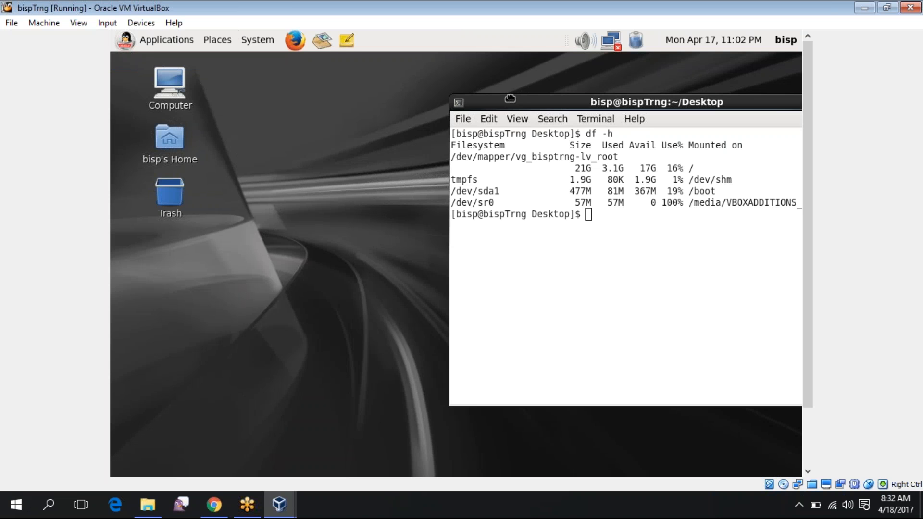
pyautogui.moveTo(510, 99); pyautogui.dragTo(363, 80)
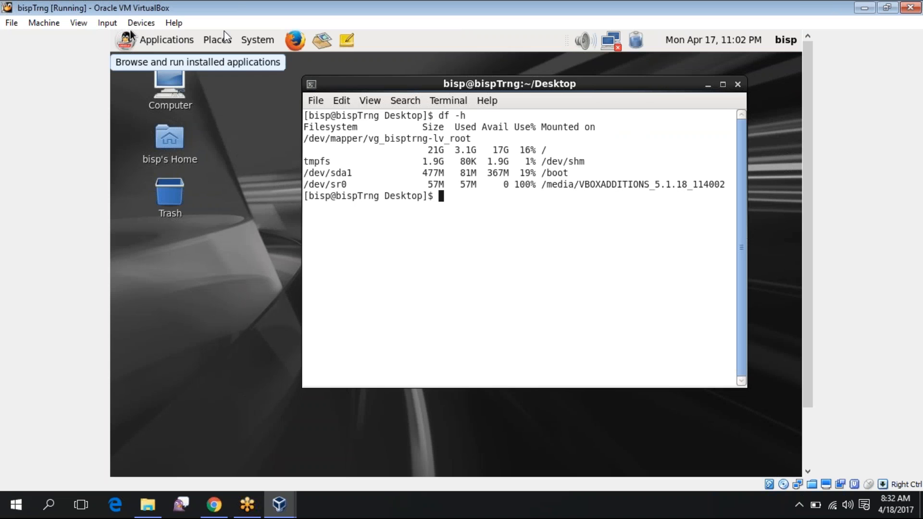
pyautogui.click(140, 23)
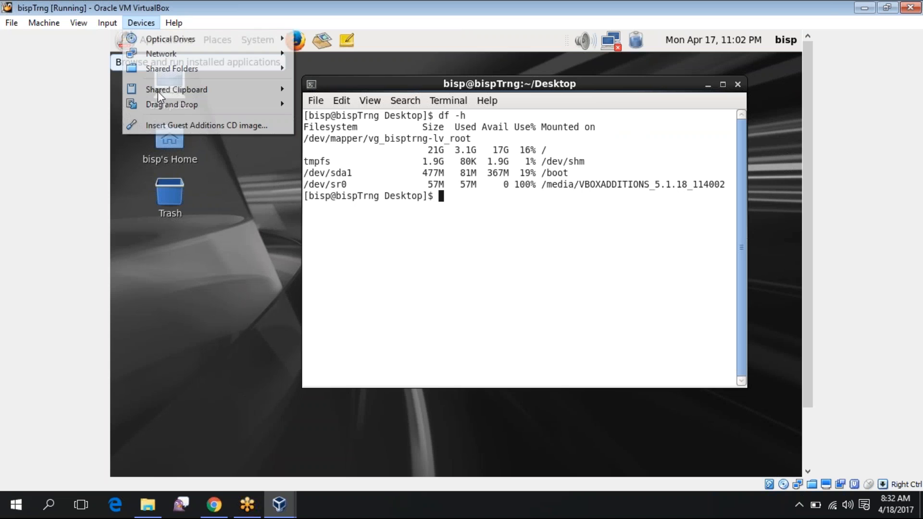
pyautogui.click(168, 126)
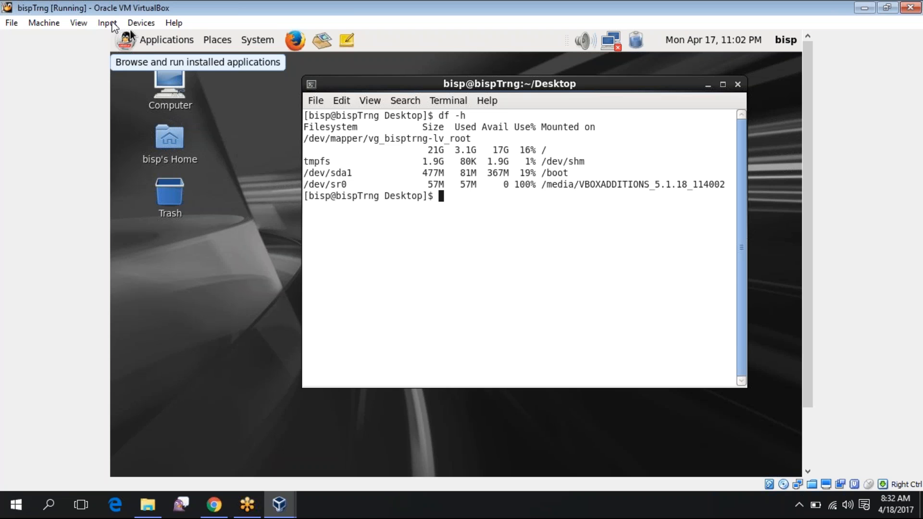
# Switch the bispTrng VM display to Scaled Mode from the View menu
pyautogui.click(112, 24)
pyautogui.moveTo(80, 23)
pyautogui.click(100, 70)
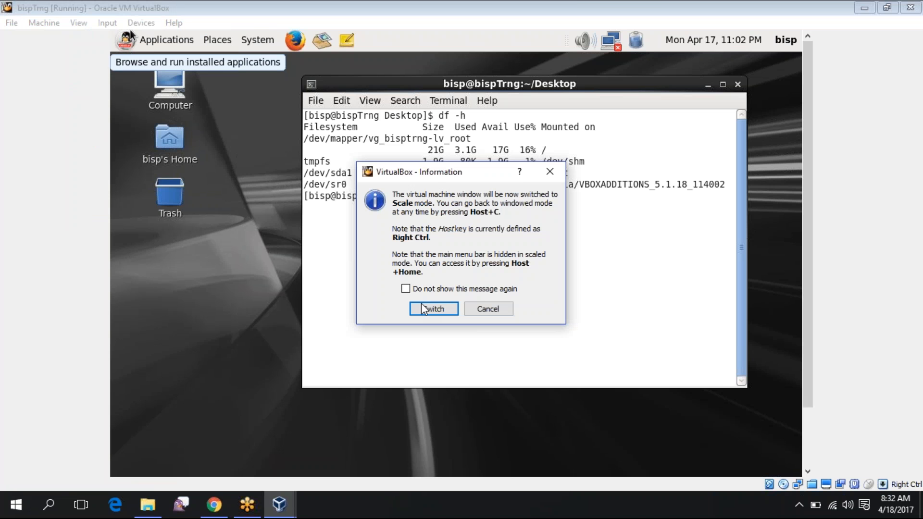
# Confirm Scale mode, enlarge the scaled VM window, and close the Gnote Start Here note
pyautogui.click(424, 308)
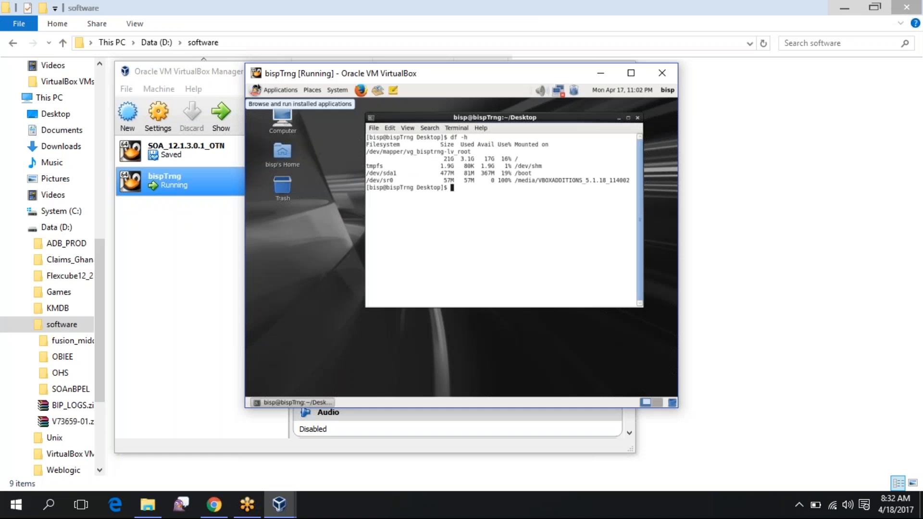
pyautogui.moveTo(683, 232); pyautogui.dragTo(894, 242)
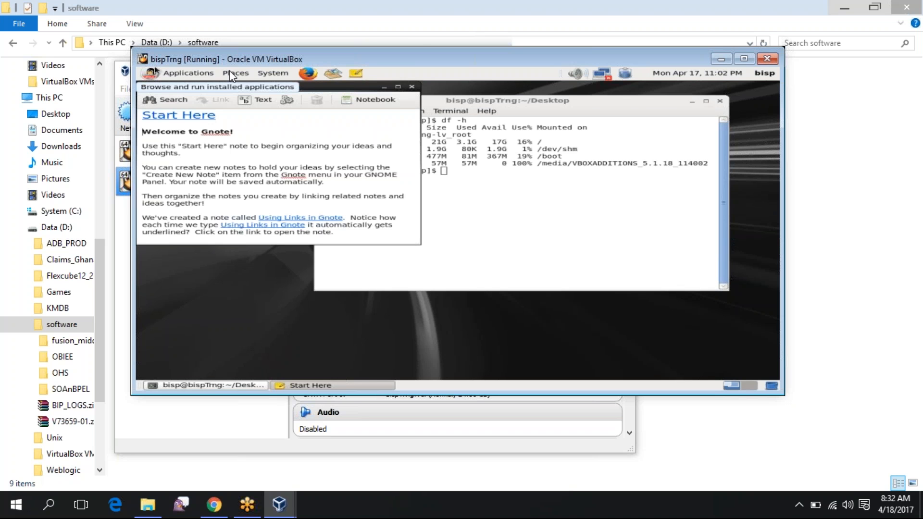
pyautogui.hotkey('alt', 'F4')
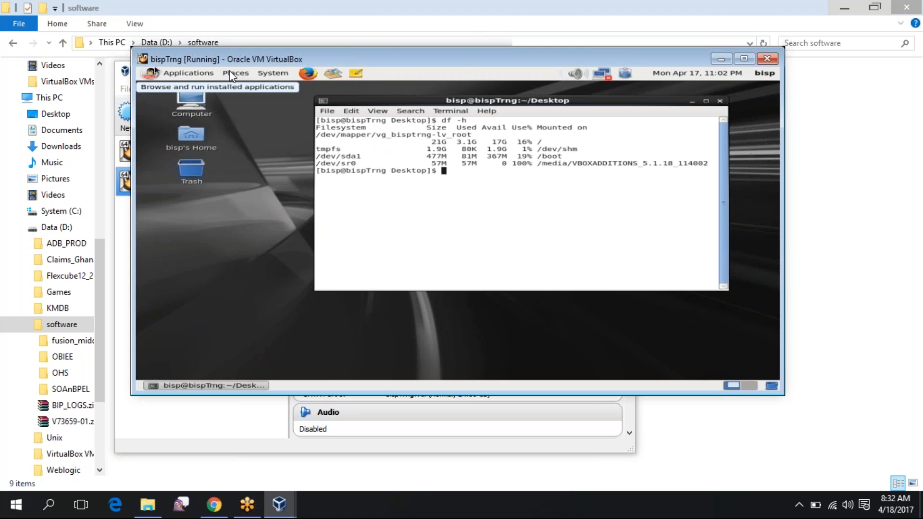
# Make the guest terminal full-screen with F11, then bring VirtualBox Manager to the front
pyautogui.press('F11')
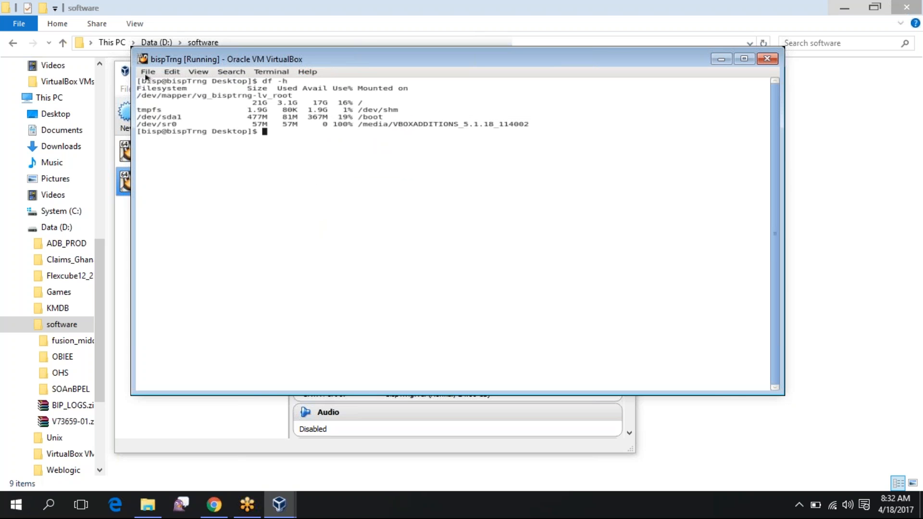
pyautogui.click(199, 72)
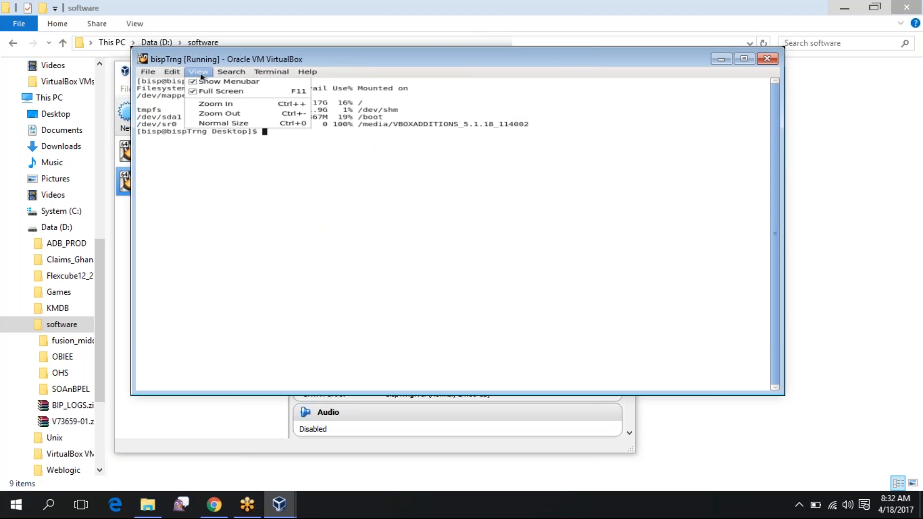
pyautogui.click(212, 125)
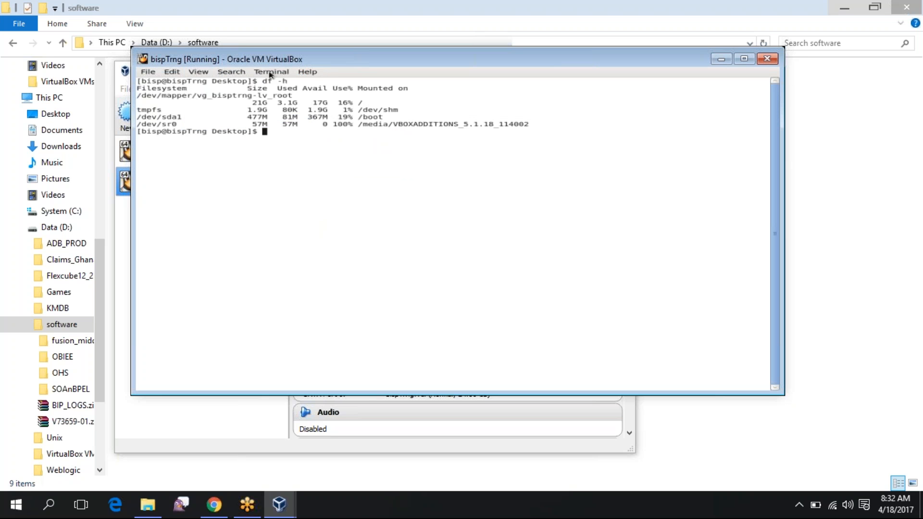
pyautogui.click(149, 72)
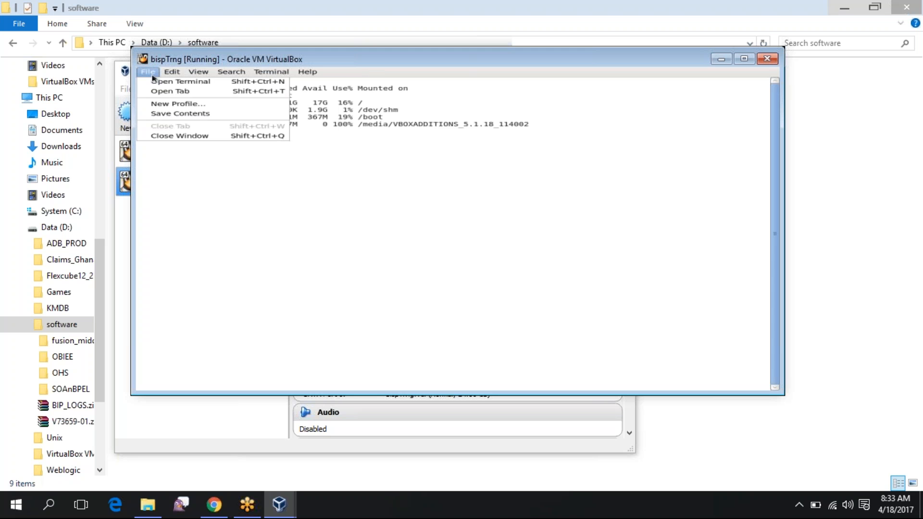
pyautogui.moveTo(202, 76)
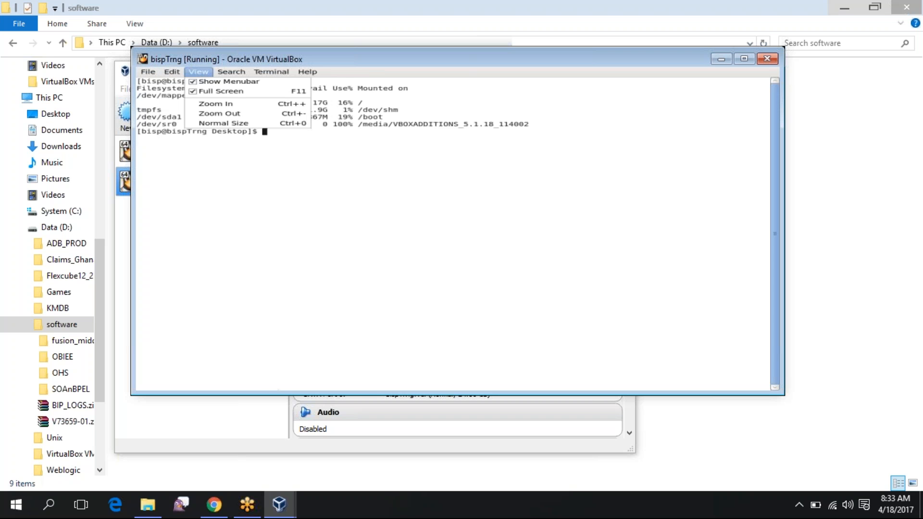
pyautogui.click(399, 242)
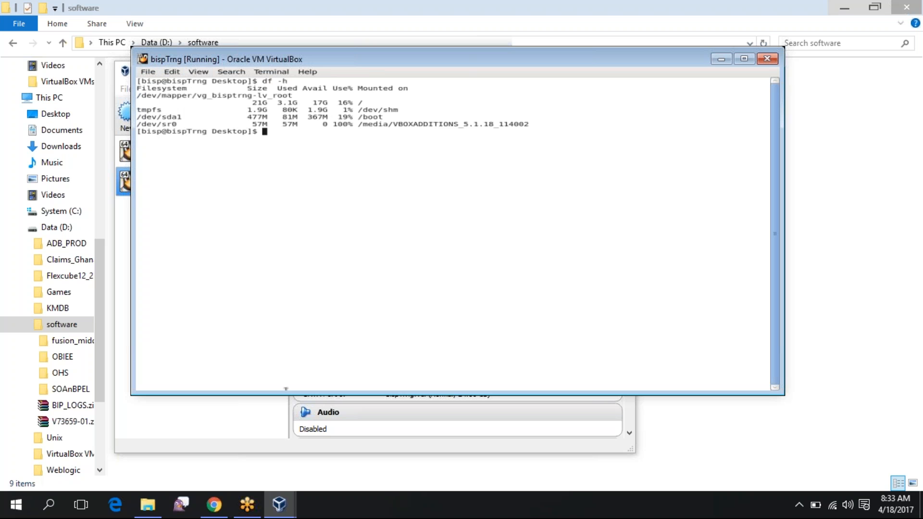
pyautogui.click(272, 501)
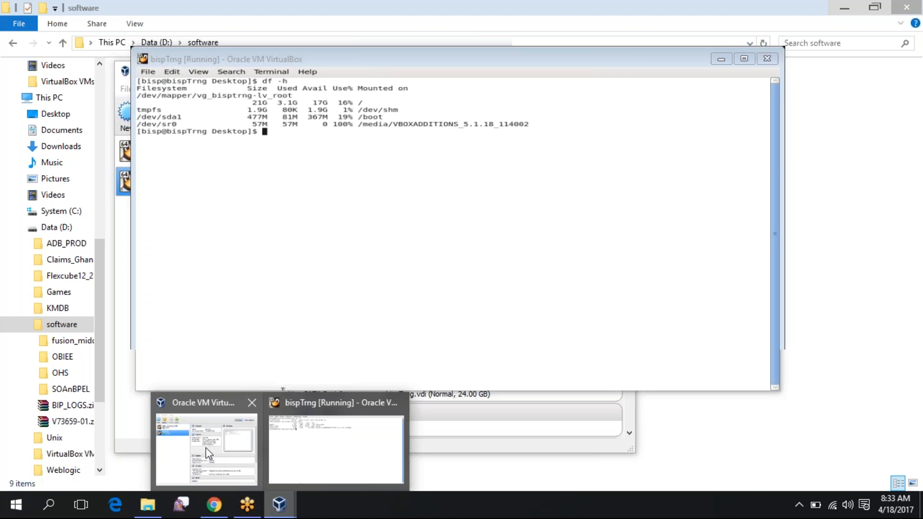
pyautogui.click(208, 453)
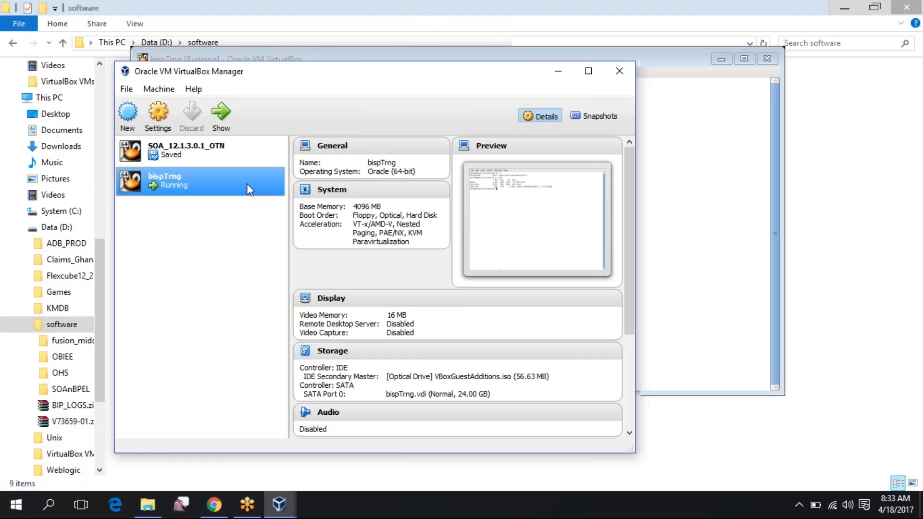
# Close the running bispTrng VM window and power off the machine
pyautogui.rightClick(247, 184)
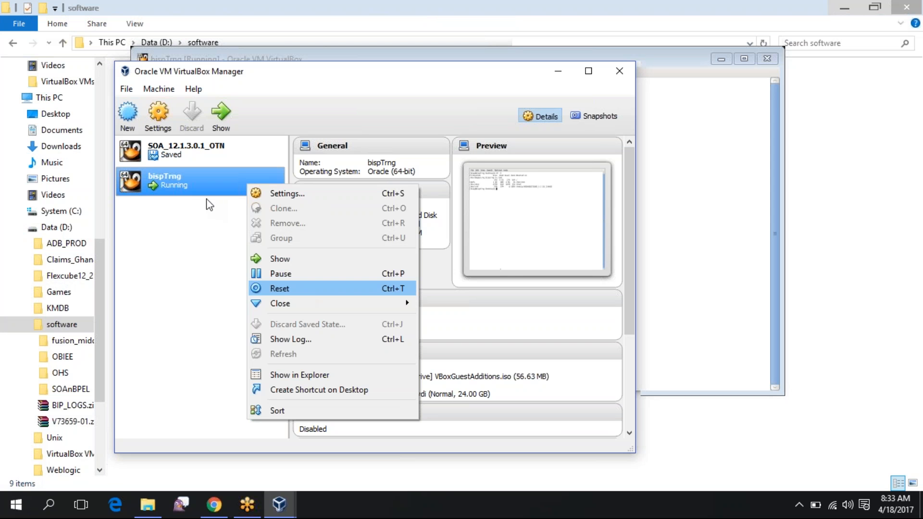
pyautogui.click(163, 181)
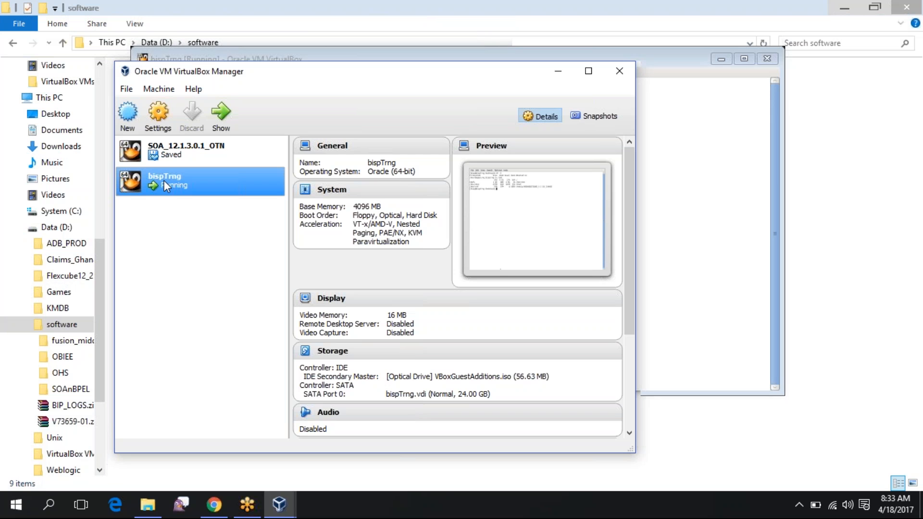
pyautogui.doubleClick(164, 180)
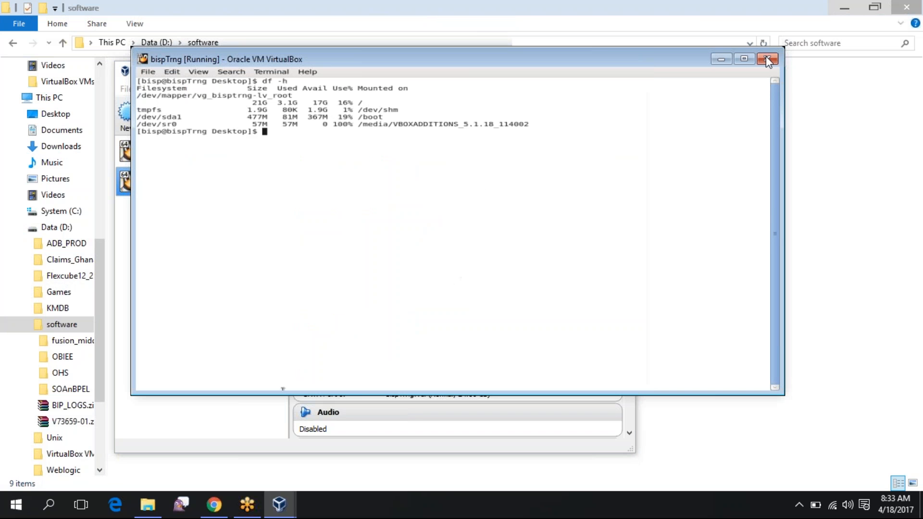
pyautogui.click(766, 58)
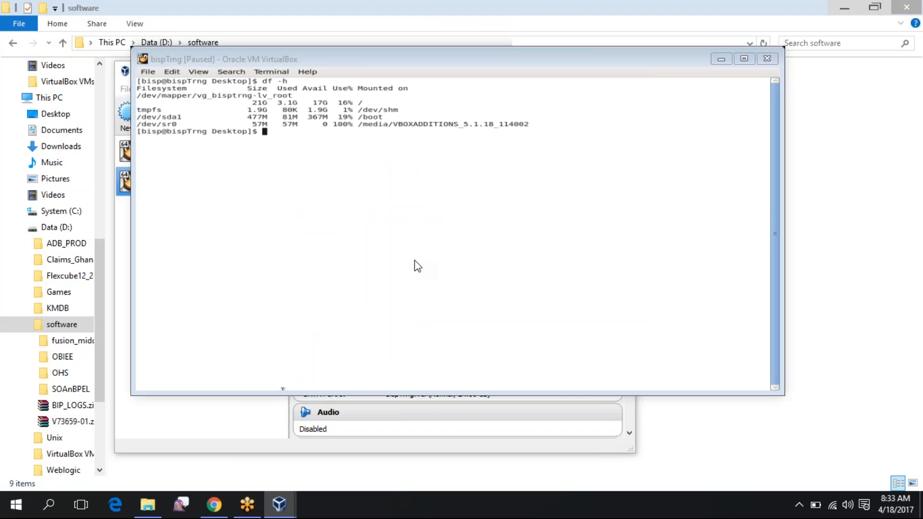
pyautogui.press('Return')
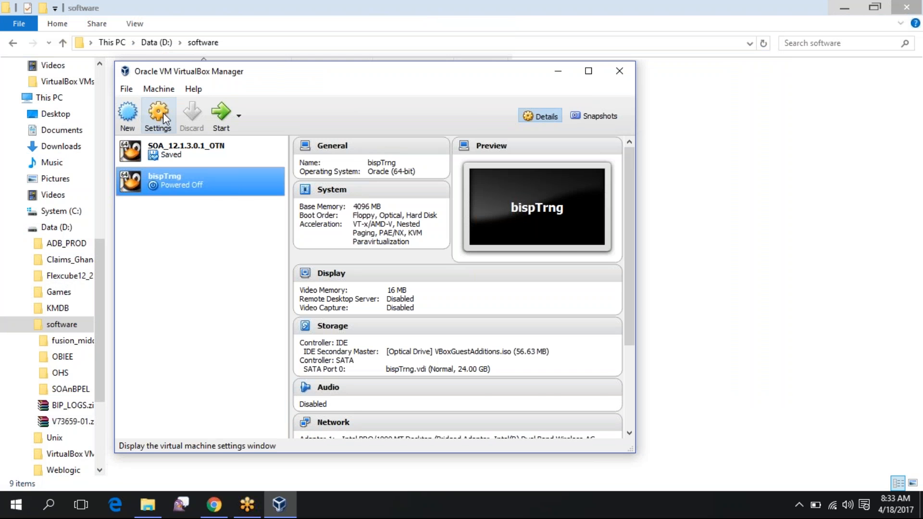
# Review the read-only, auto-mounted 'software' D:\software shared folder in bispTrng settings, then close them
pyautogui.click(158, 116)
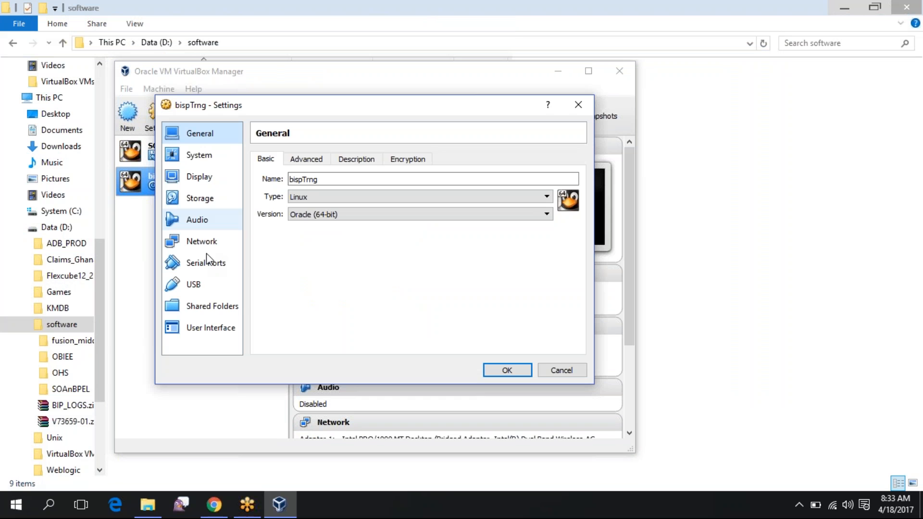
pyautogui.click(198, 306)
pyautogui.click(324, 197)
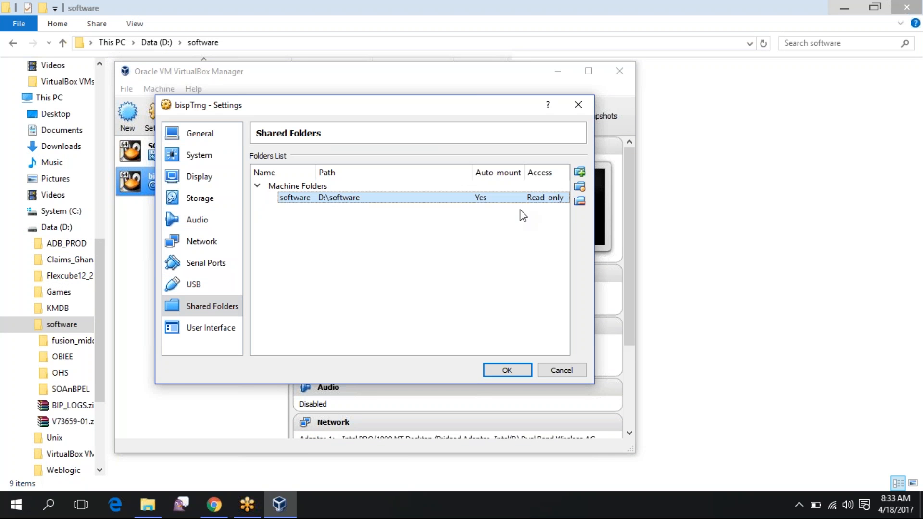
pyautogui.click(197, 137)
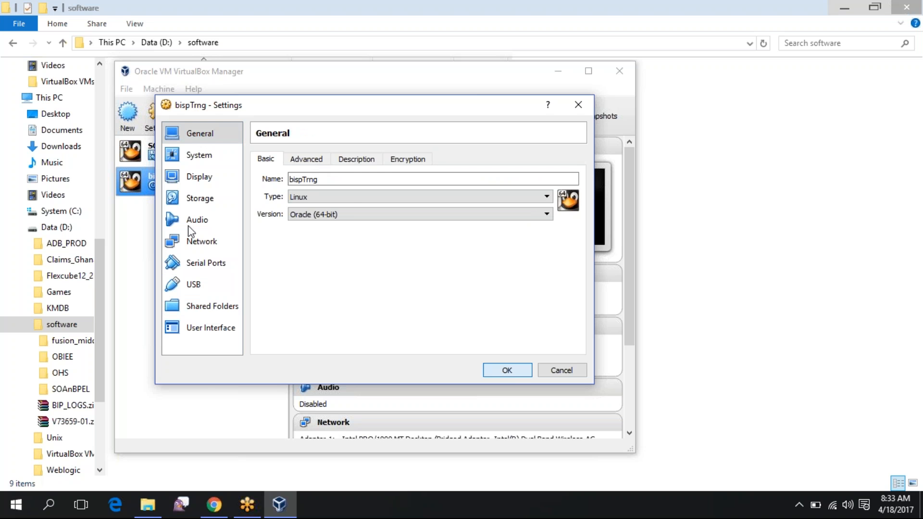
pyautogui.press('Escape')
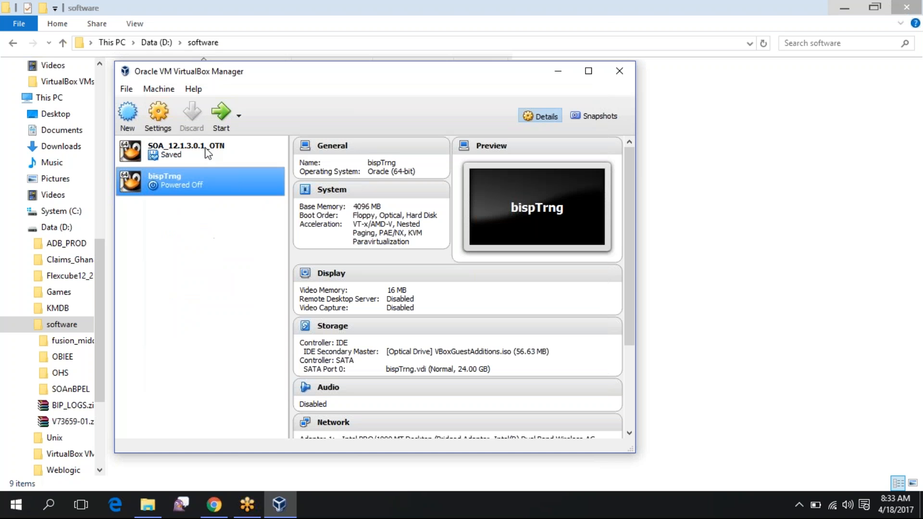
# Start bispTrng, accept scaled mode, and dismiss the auto-capture keyboard notice
pyautogui.click(221, 118)
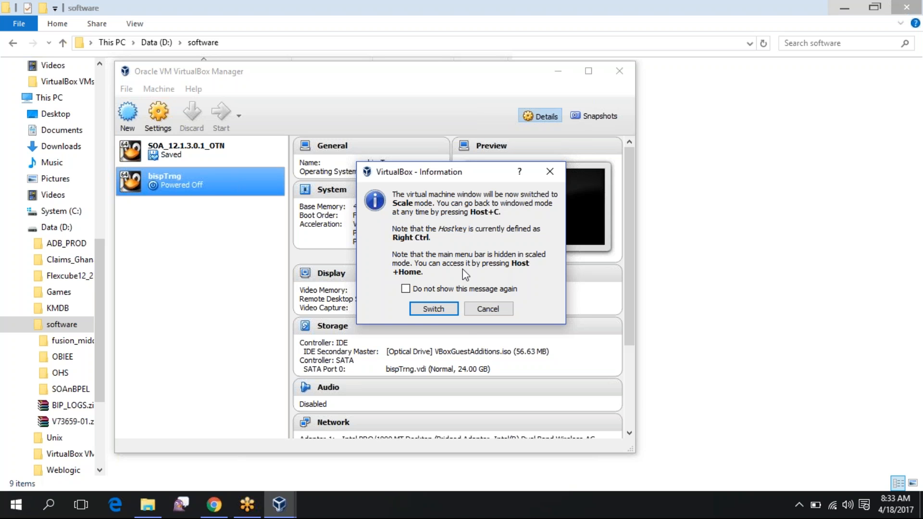
pyautogui.click(446, 311)
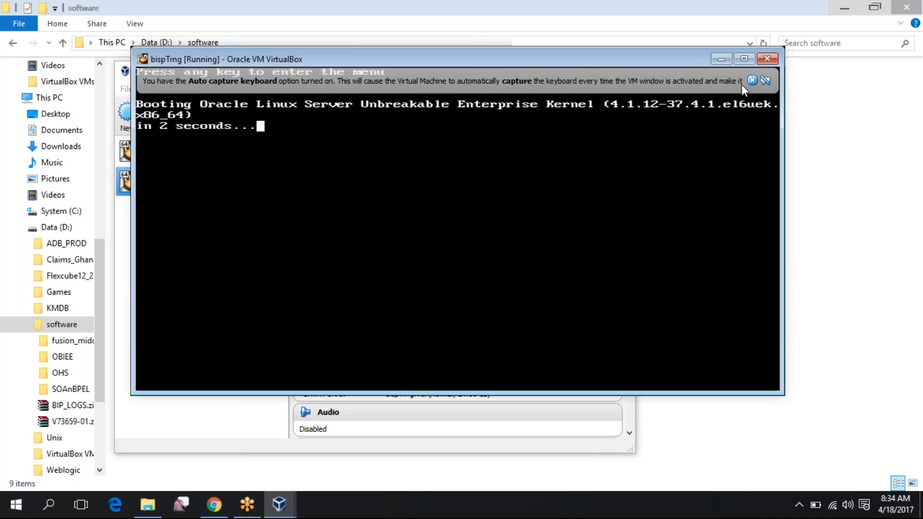
pyautogui.click(752, 80)
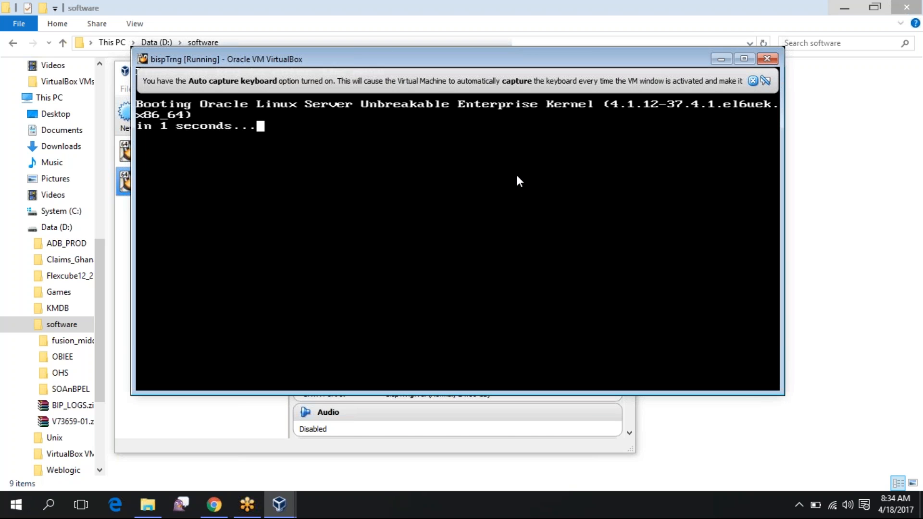
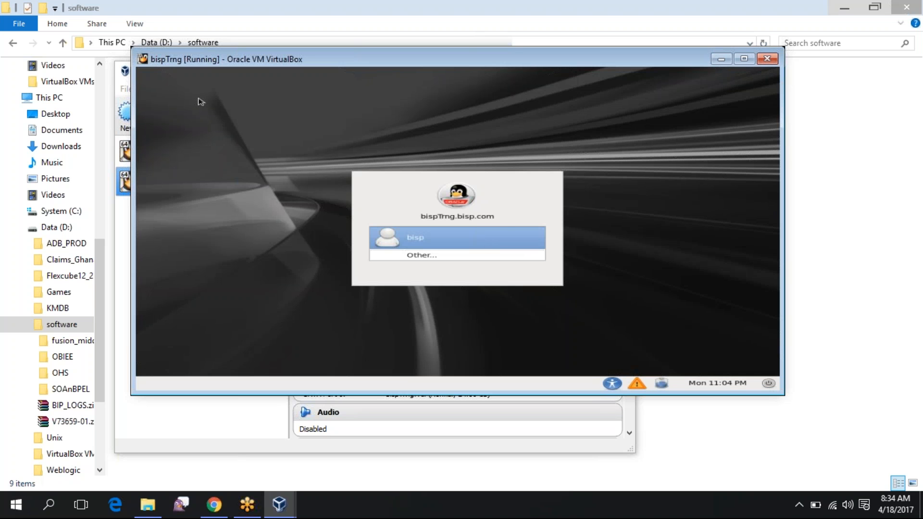
# Select the user on the bispTrng login screen and log in with the account password
pyautogui.click(542, 242)
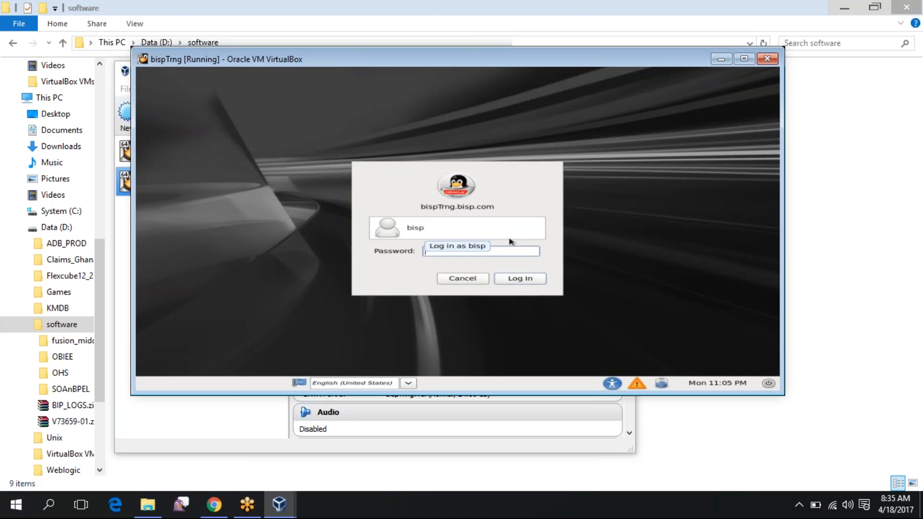
pyautogui.press('Return')
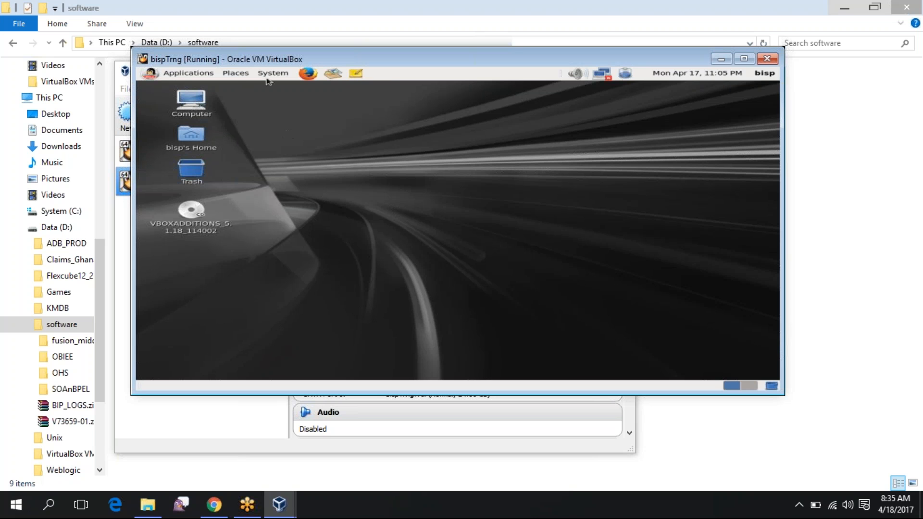
# Open the VBOXADDITIONS disc from the guest's Places menu in a file browser
pyautogui.click(235, 74)
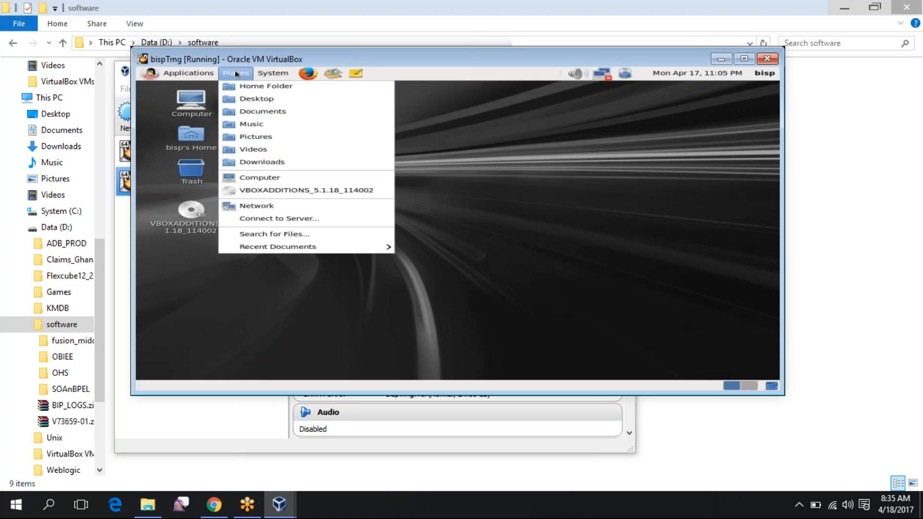
pyautogui.click(311, 191)
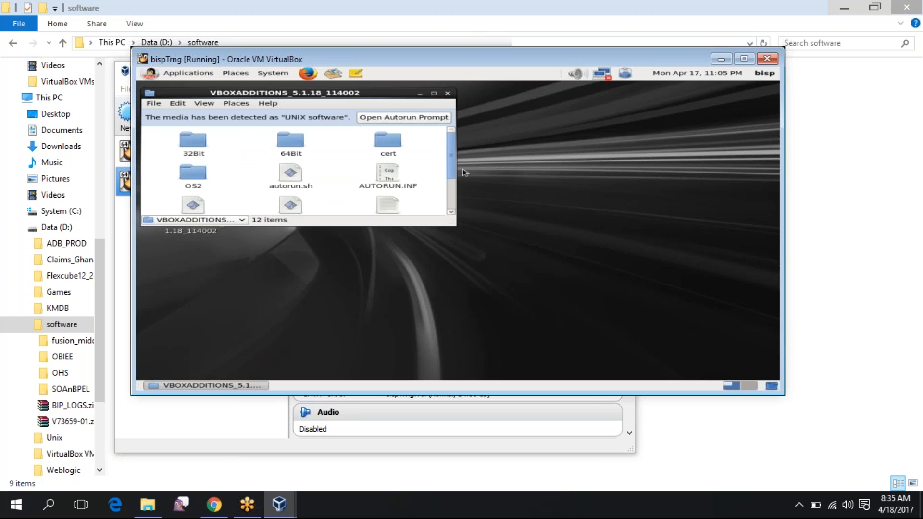
pyautogui.moveTo(464, 172); pyautogui.dragTo(460, 207)
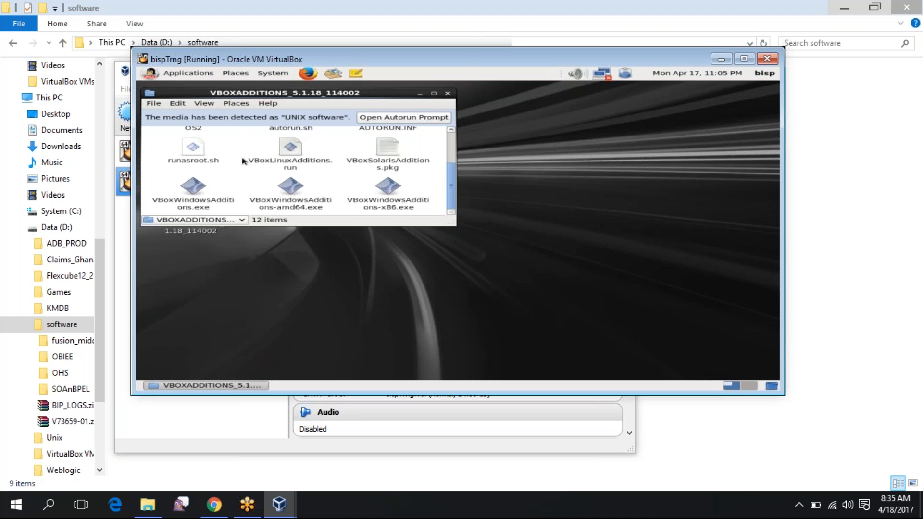
# Run VBoxLinuxAdditions.run in a terminal and move the disc window to the right
pyautogui.doubleClick(293, 161)
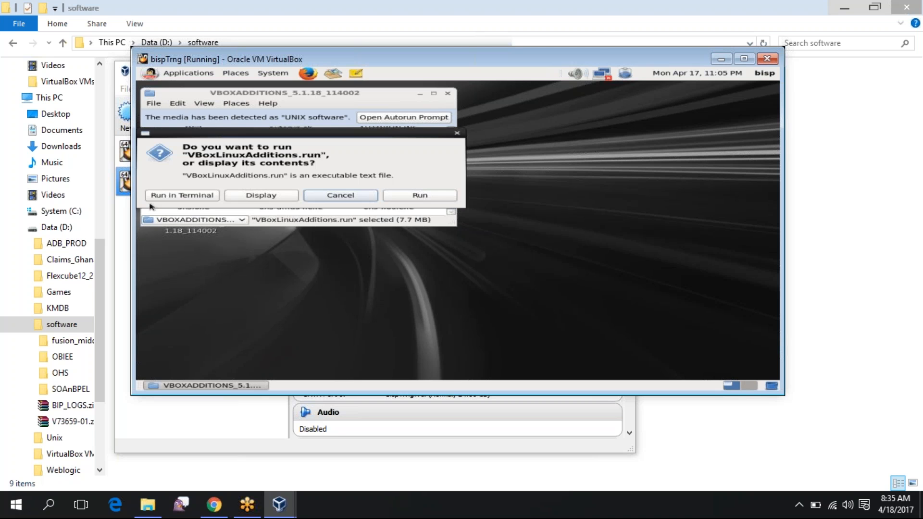
pyautogui.click(161, 199)
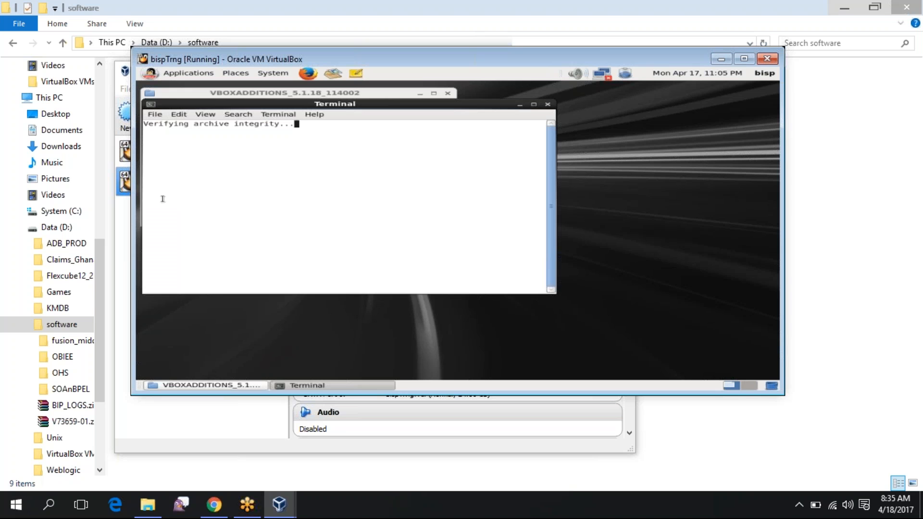
pyautogui.moveTo(361, 95); pyautogui.dragTo(514, 109)
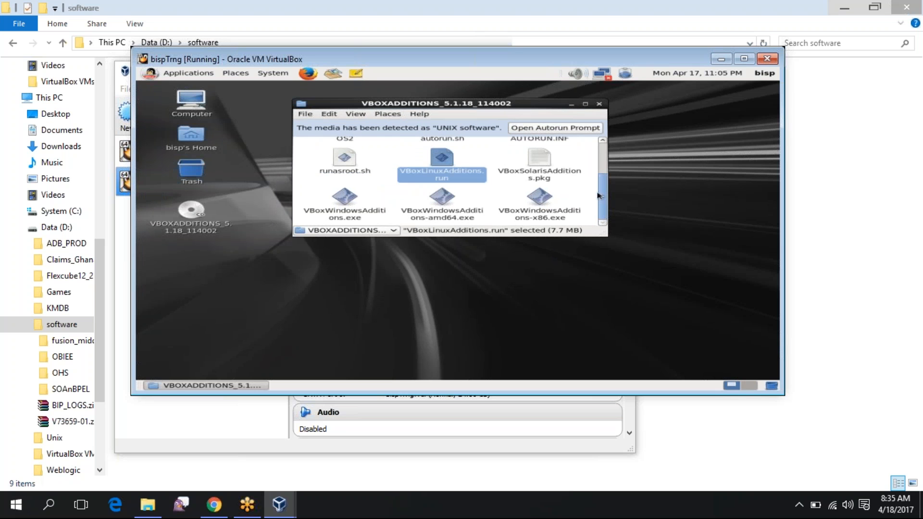
# Dismiss the Archive Manager error from opening VBoxWindowsAdditions.exe and close the empty archive window
pyautogui.doubleClick(346, 209)
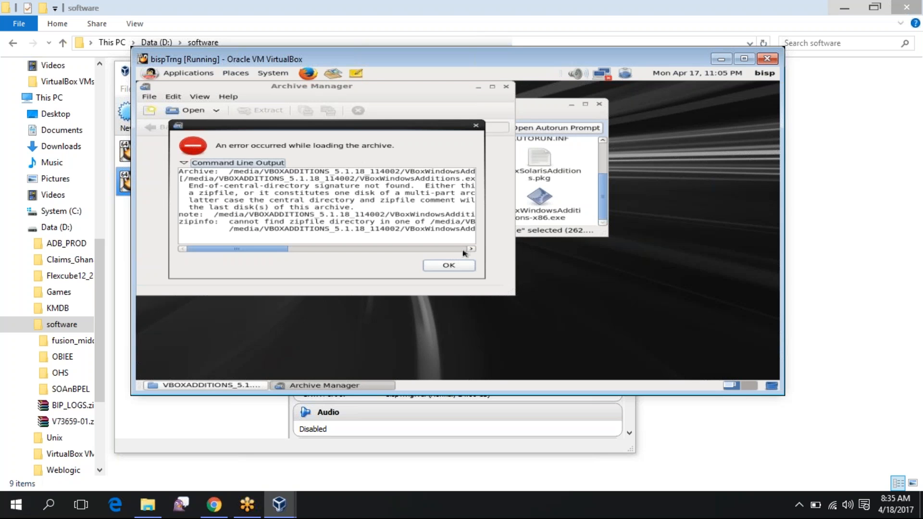
pyautogui.click(457, 267)
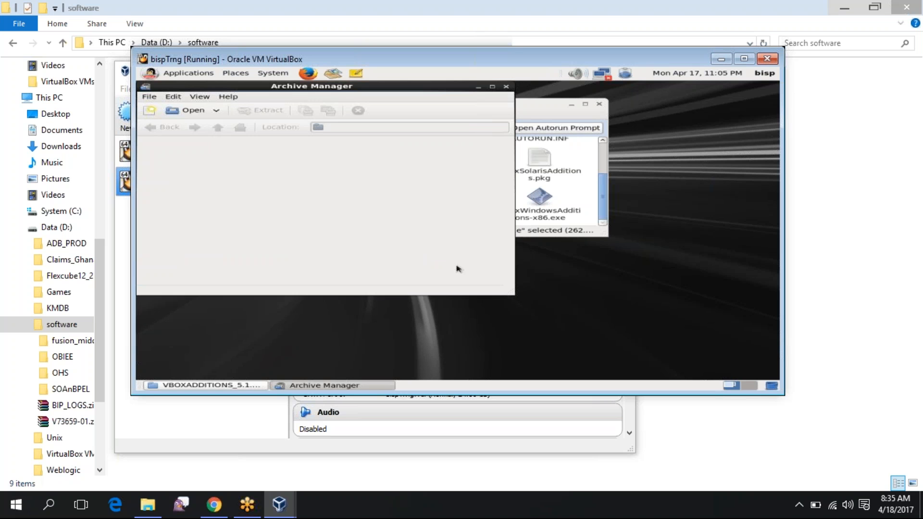
pyautogui.click(506, 87)
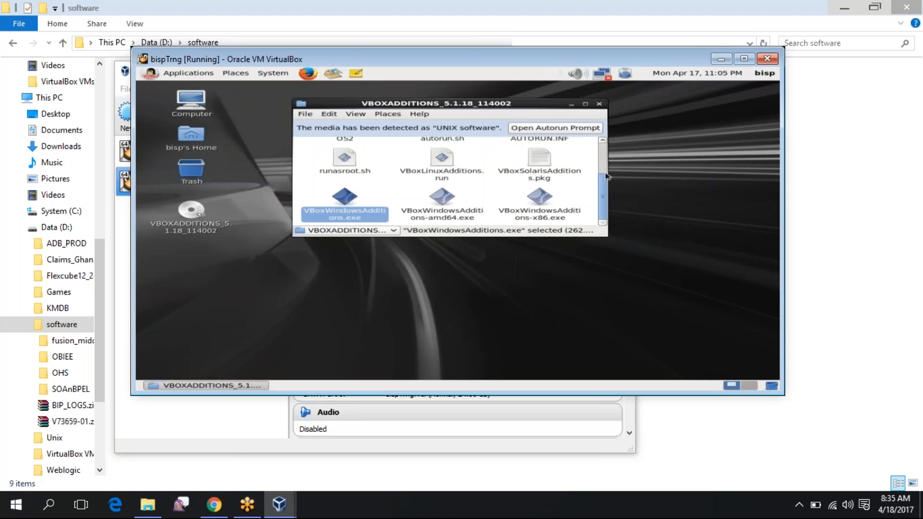
# Run autorun.sh, authenticate with the root password, and close the finished installer terminal
pyautogui.scroll(1, 606, 176)
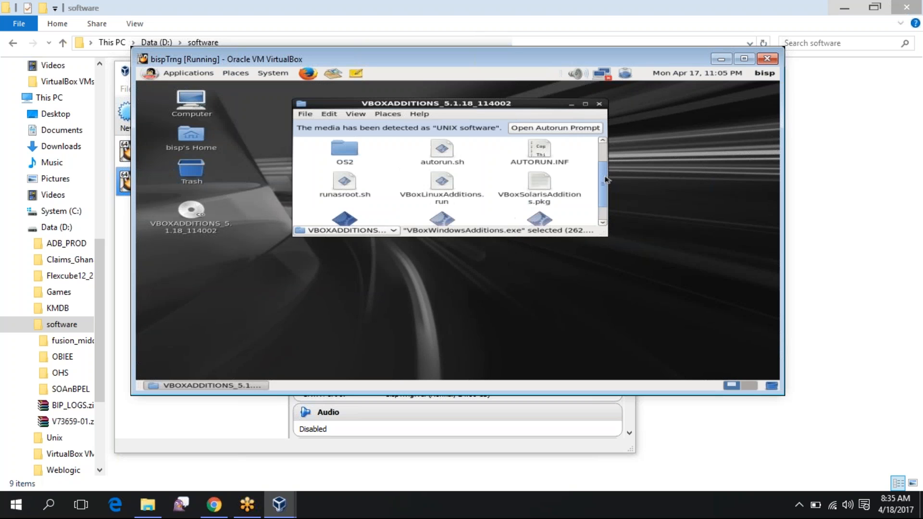
pyautogui.doubleClick(439, 153)
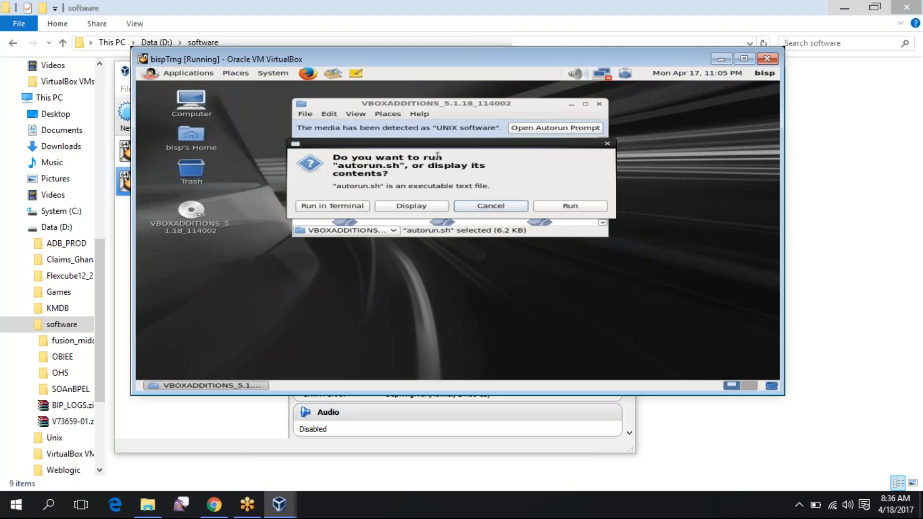
pyautogui.click(598, 208)
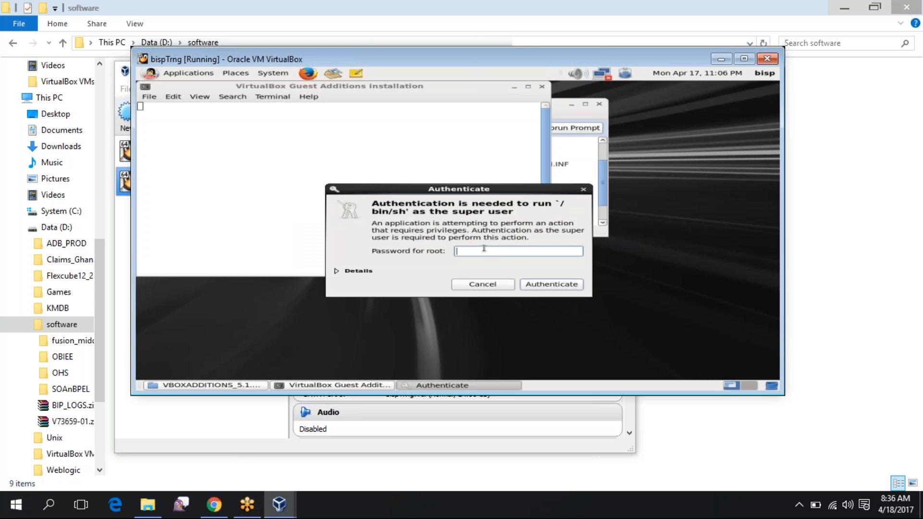
pyautogui.write('****')
pyautogui.press('Return')
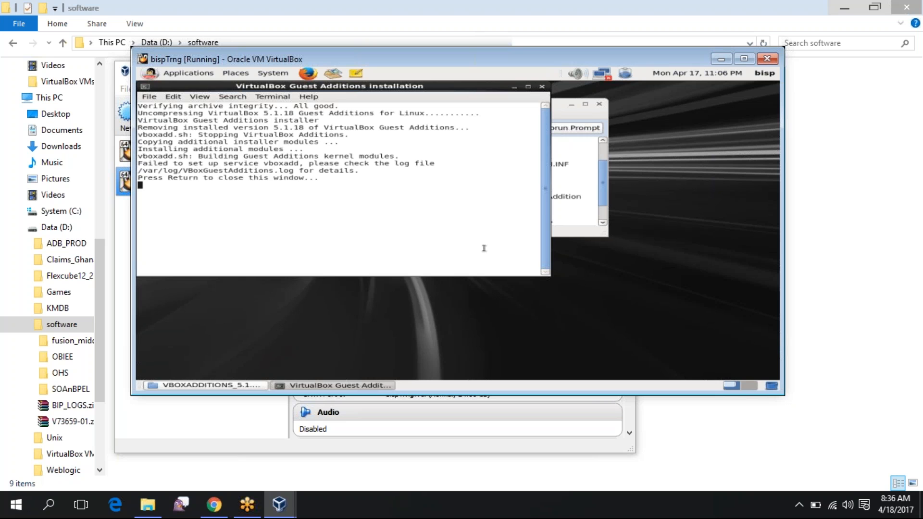
pyautogui.press('Return')
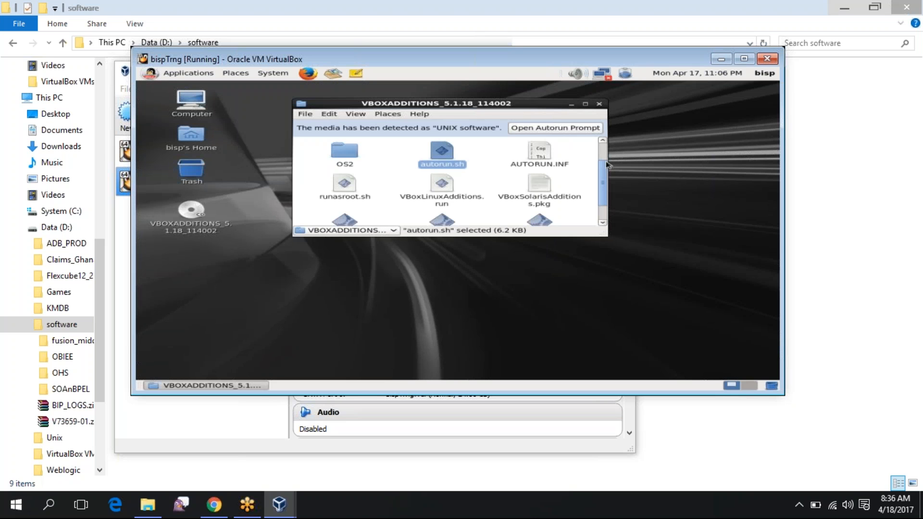
# Launch the disc's runasroot.sh script and confirm running it
pyautogui.moveTo(606, 165); pyautogui.dragTo(606, 177)
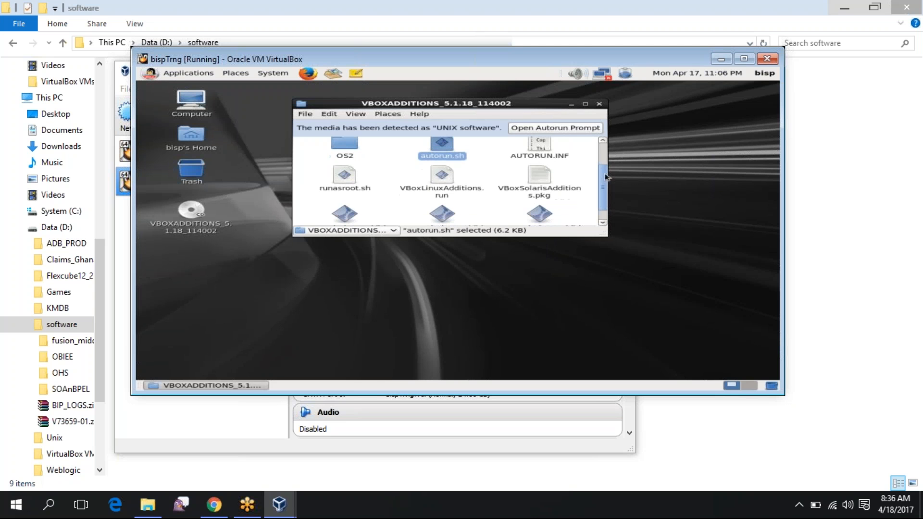
pyautogui.doubleClick(344, 176)
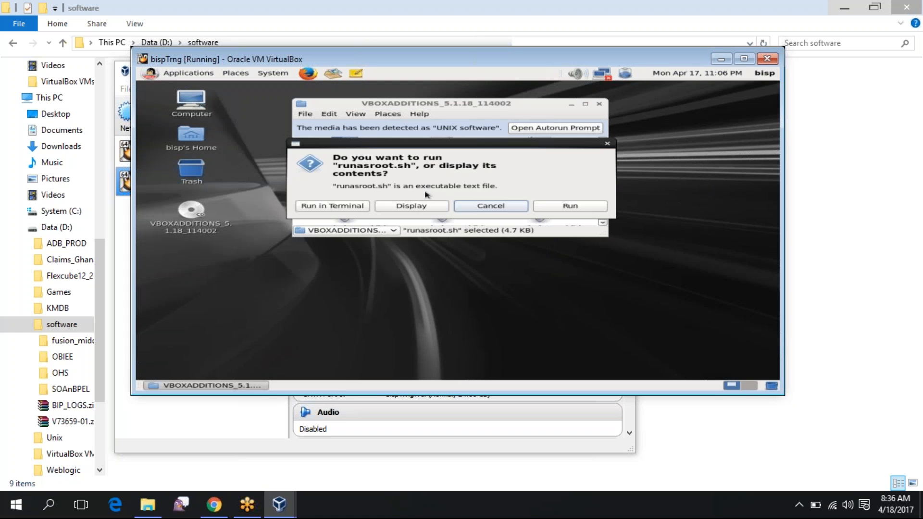
pyautogui.click(595, 207)
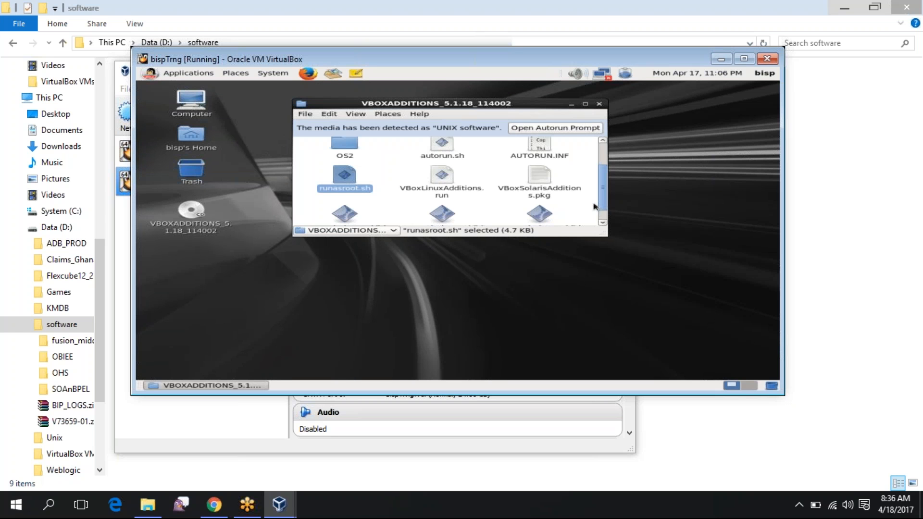
# Scroll through the VBOXADDITIONS file listing and close the disc's file browser
pyautogui.scroll(-1, 604, 213)
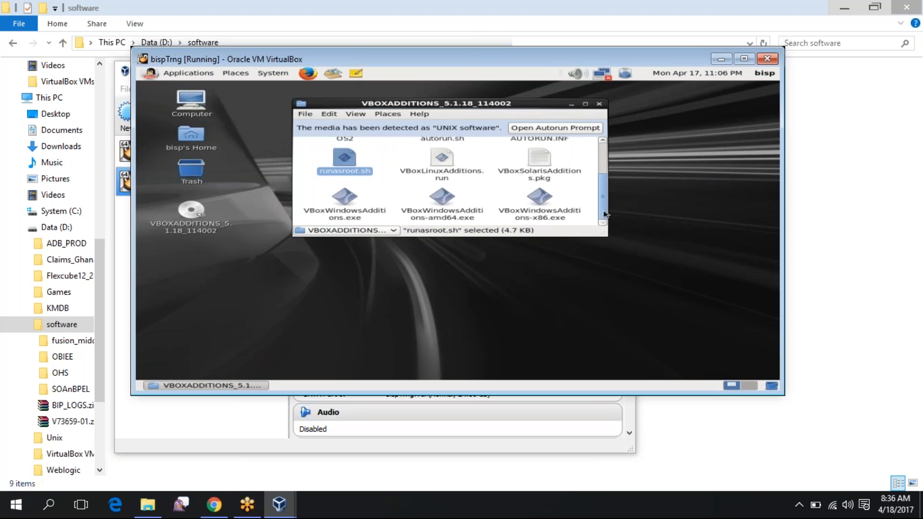
pyautogui.scroll(3, 604, 215)
pyautogui.moveTo(604, 168); pyautogui.dragTo(604, 162)
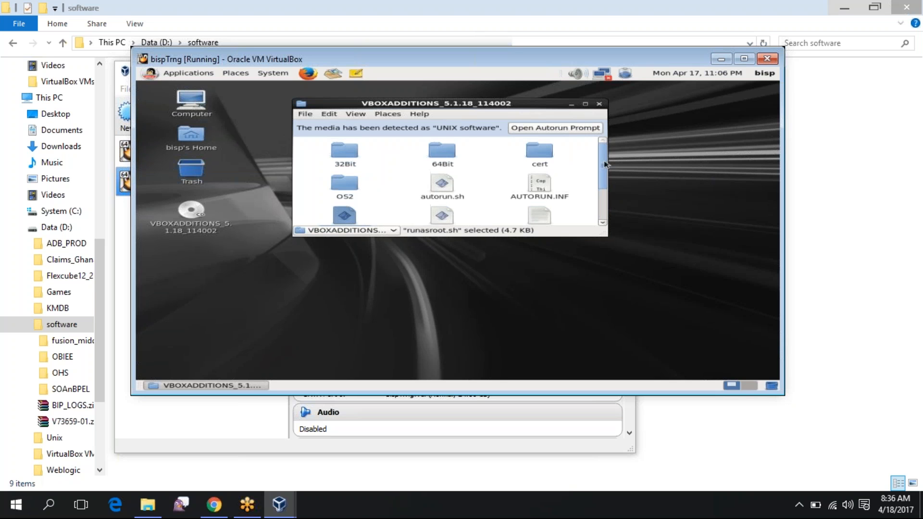
pyautogui.click(599, 105)
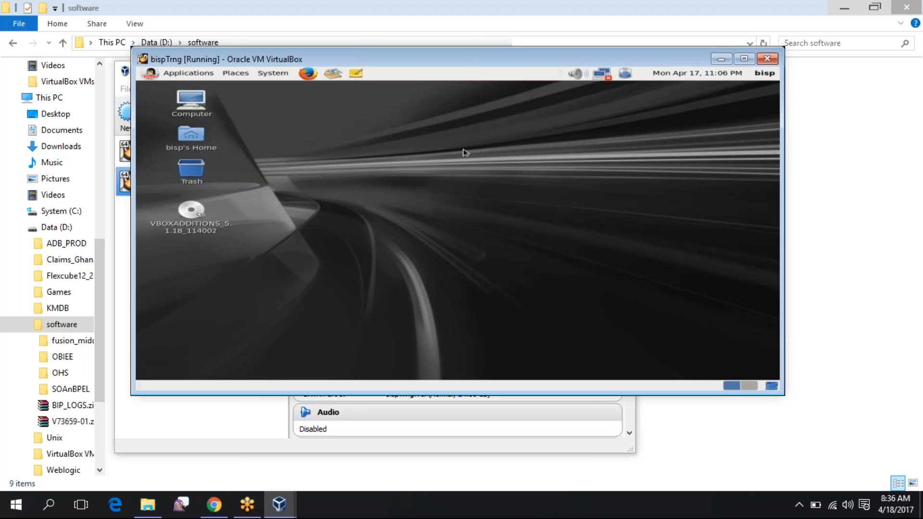
# Open a terminal on the guest desktop and run the mistyped restart command 'inti 6'
pyautogui.rightClick(464, 151)
pyautogui.click(482, 187)
pyautogui.write('inti ')
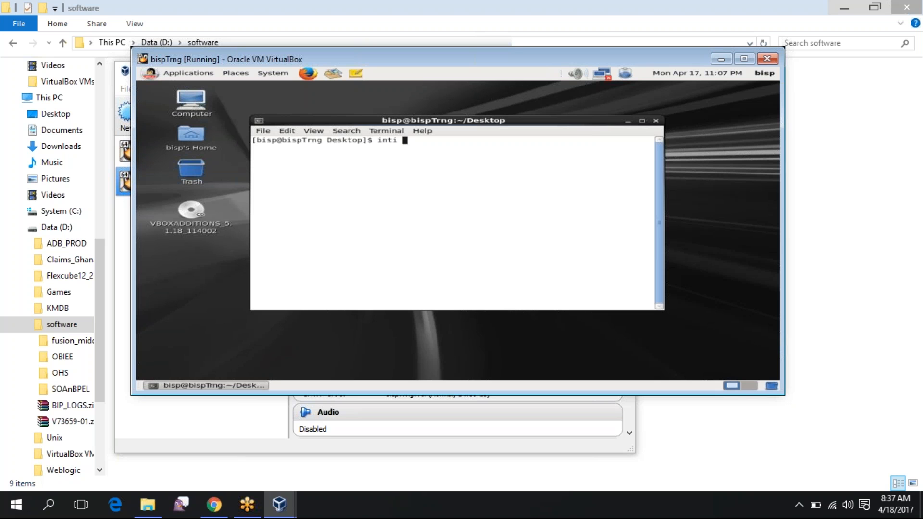
pyautogui.write('6')
pyautogui.press('Return')
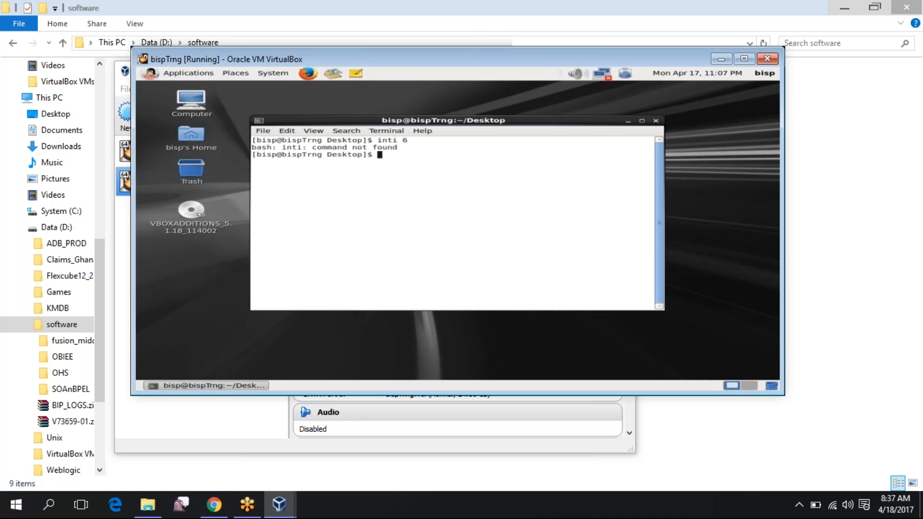
# Switch to root with su - and enter the shutdown command init 0
pyautogui.write('su -')
pyautogui.press('Return')
pyautogui.press('Return')
pyautogui.write('inti 0')
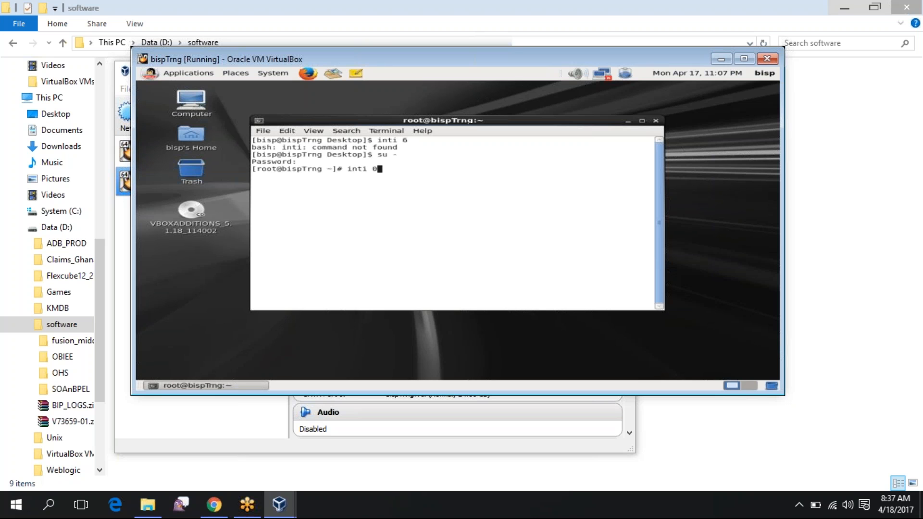
pyautogui.press('BackSpace')
pyautogui.press('BackSpace')
pyautogui.press('BackSpace')
pyautogui.press('BackSpace')
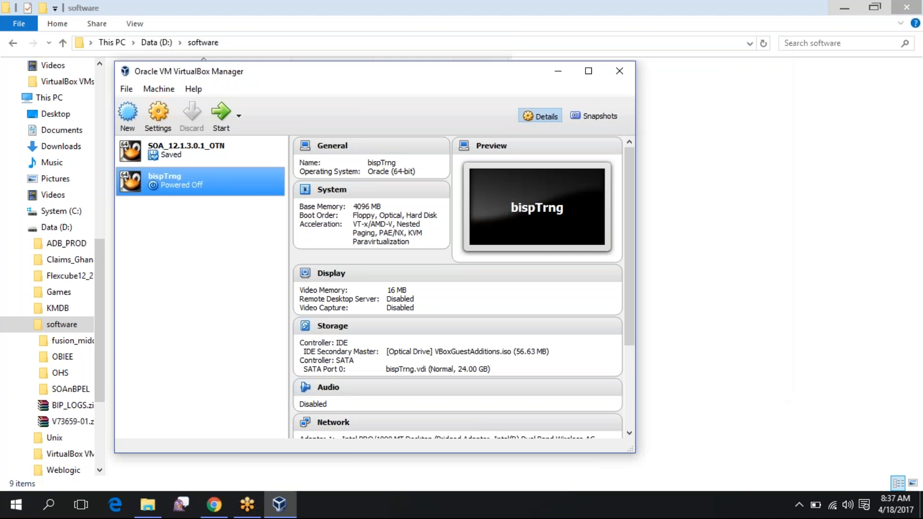
# Start bispTrng in scaled mode and resize its window to fit above the taskbar
pyautogui.click(222, 116)
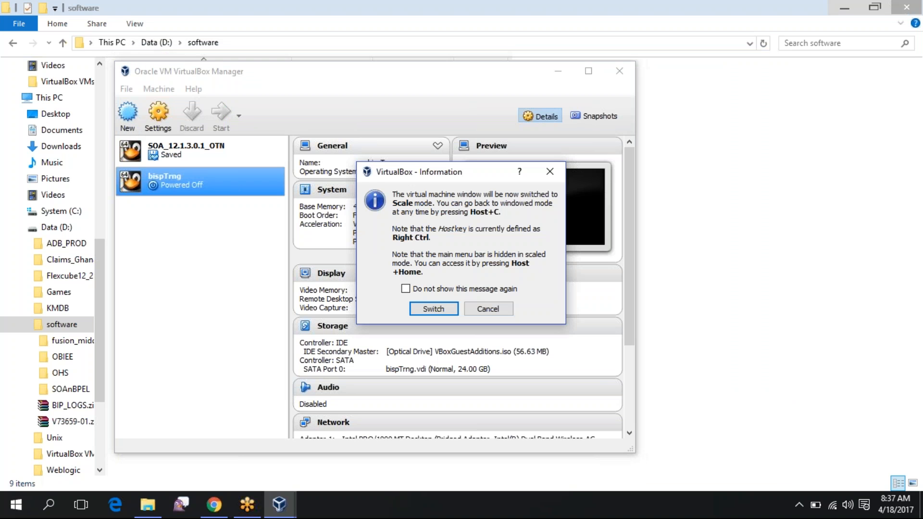
pyautogui.press('Return')
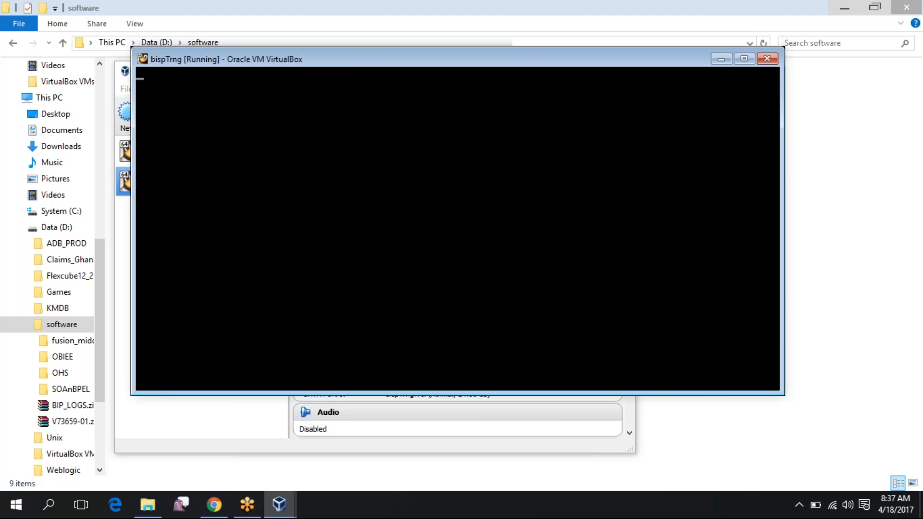
pyautogui.moveTo(658, 394); pyautogui.dragTo(658, 493)
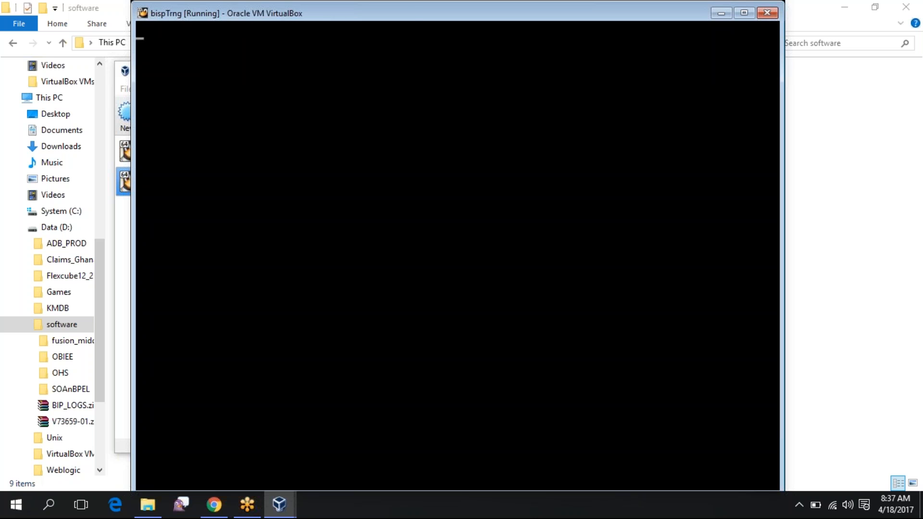
pyautogui.moveTo(412, 2); pyautogui.dragTo(413, 14)
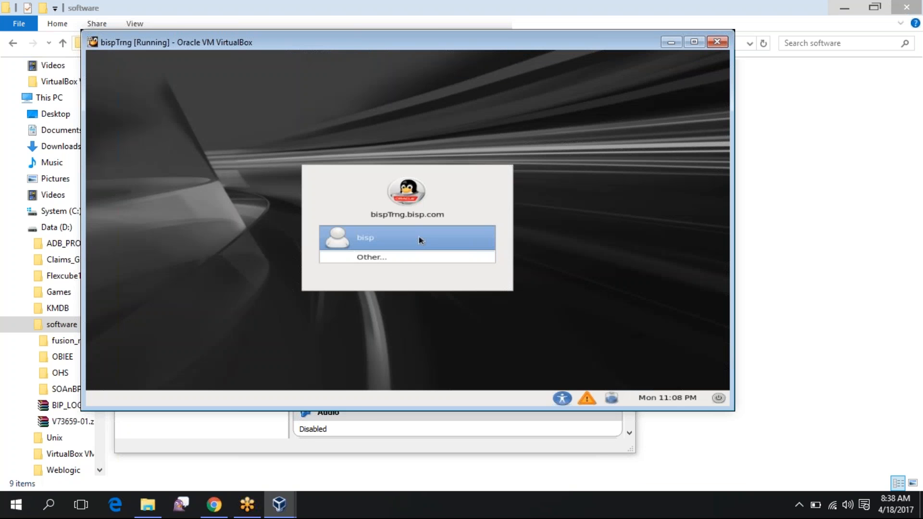
# Select the user on the rebooted guest's login screen and log in with the password
pyautogui.click(418, 239)
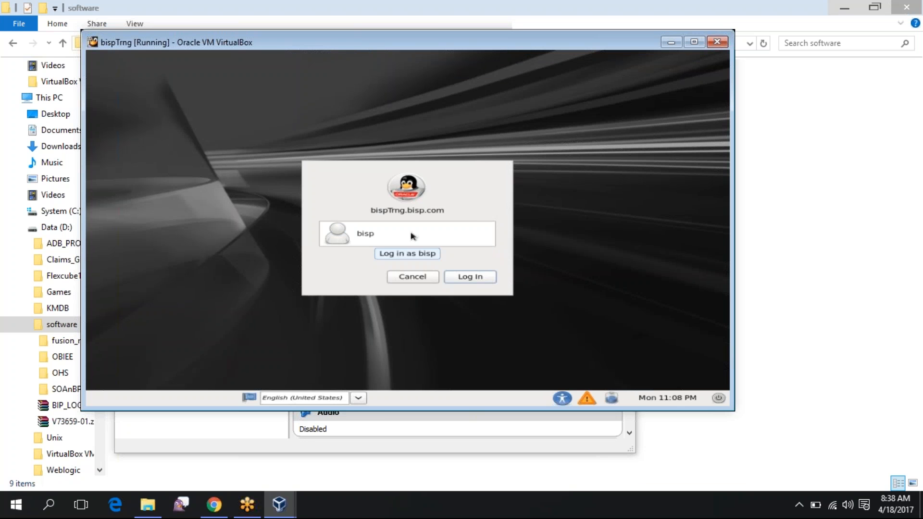
pyautogui.write('bisp')
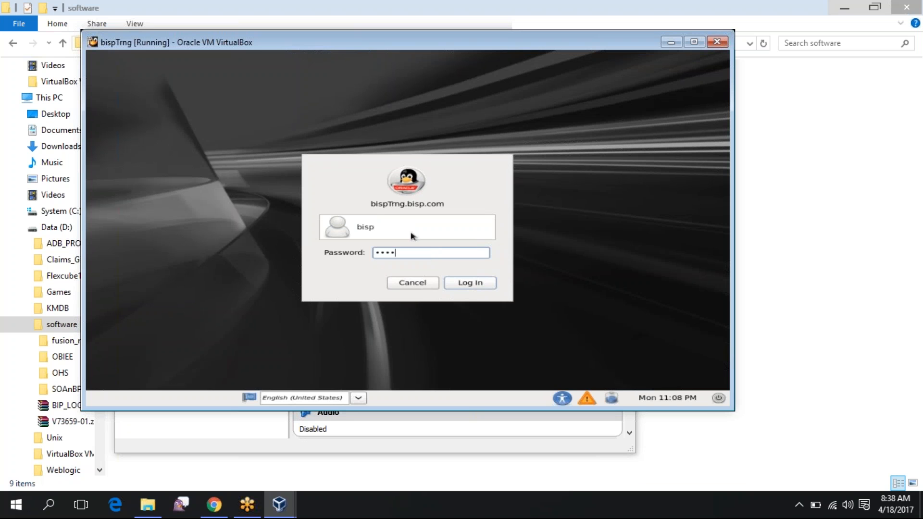
pyautogui.press('Return')
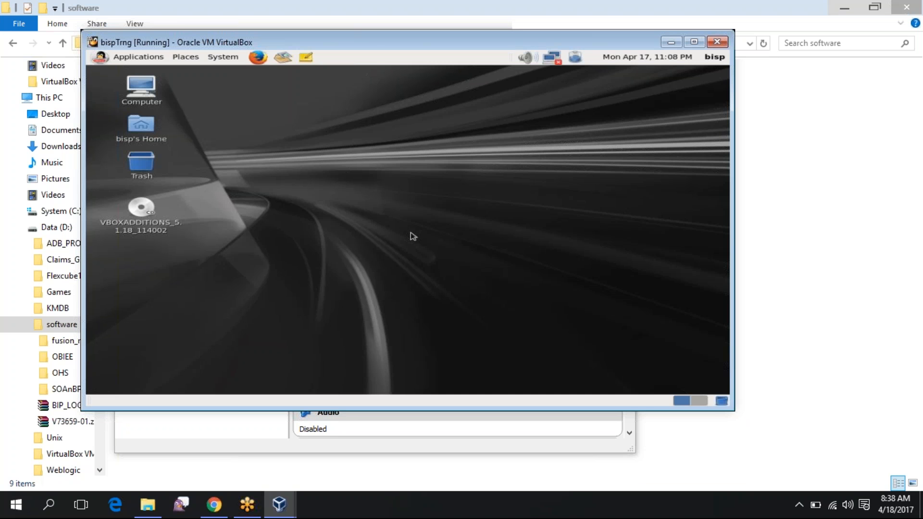
pyautogui.rightClick(343, 192)
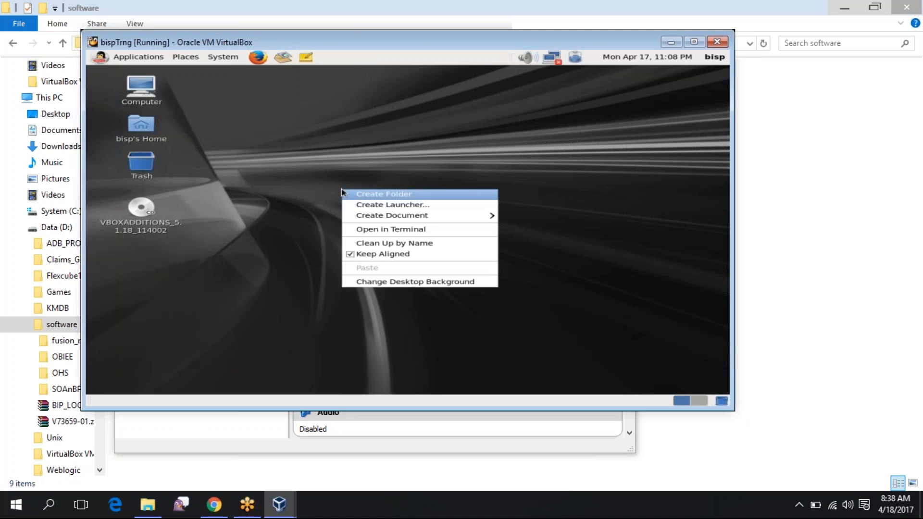
# Open a guest terminal and run df -h to show disk usage of all mounted filesystems
pyautogui.click(358, 229)
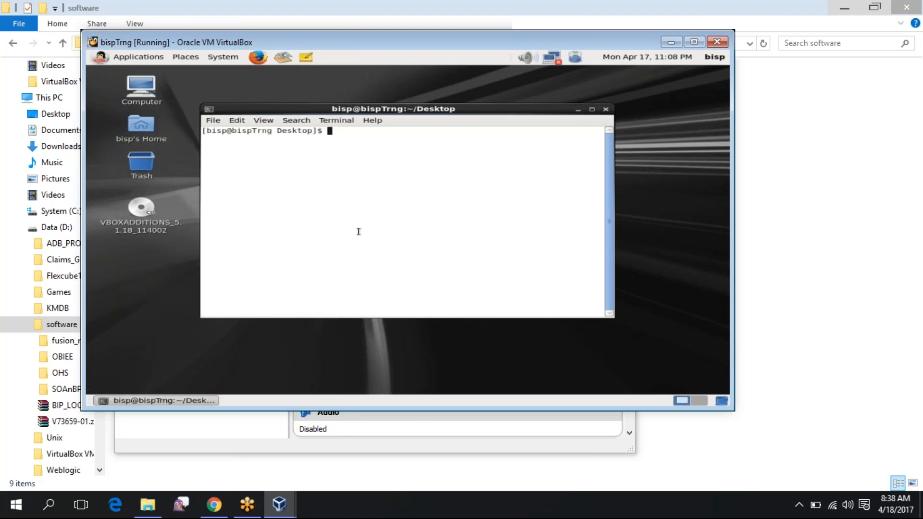
pyautogui.write('df -h')
pyautogui.press('Return')
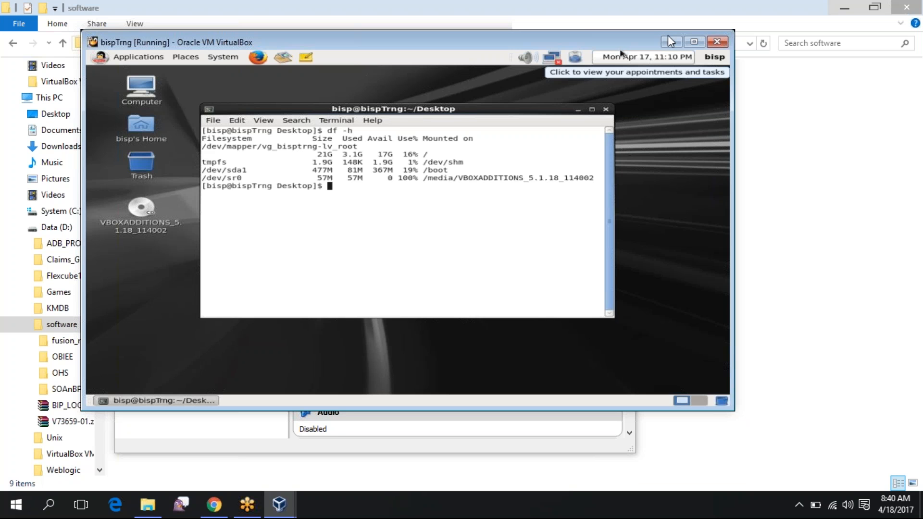
pyautogui.click(618, 14)
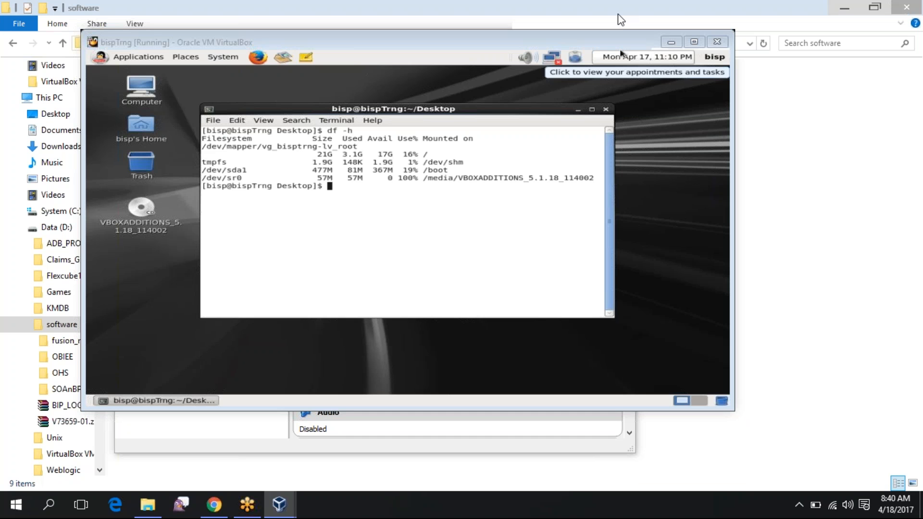